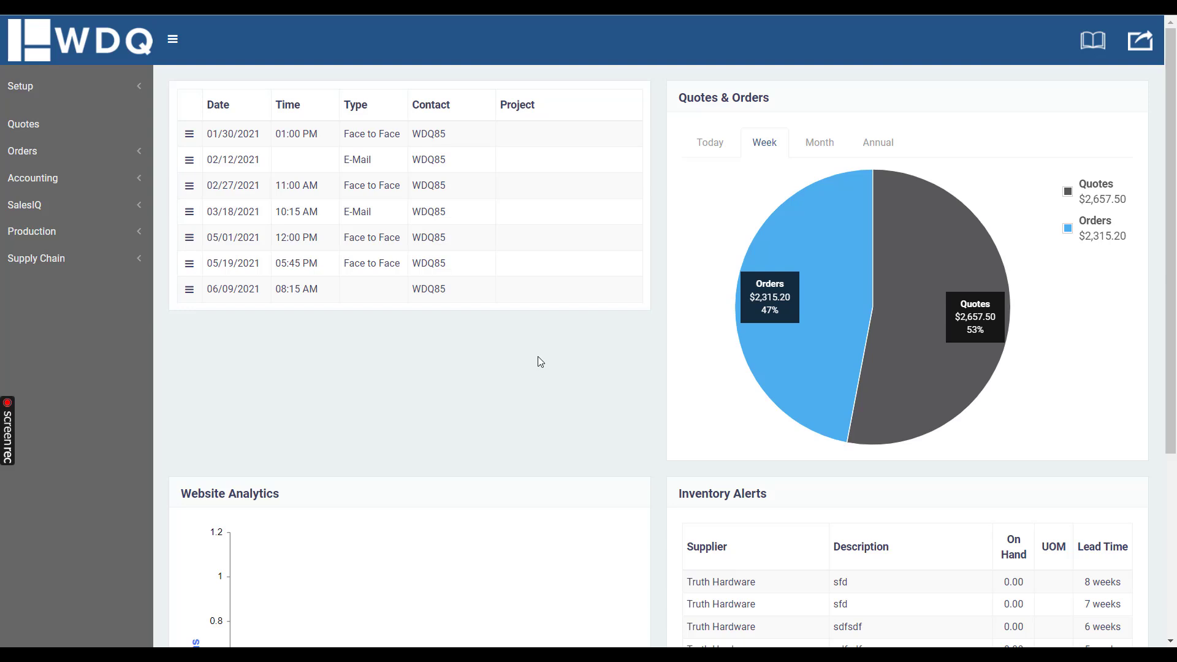
# - Open the Active Orders list from the sidebar's Orders section
pyautogui.click(131, 151)
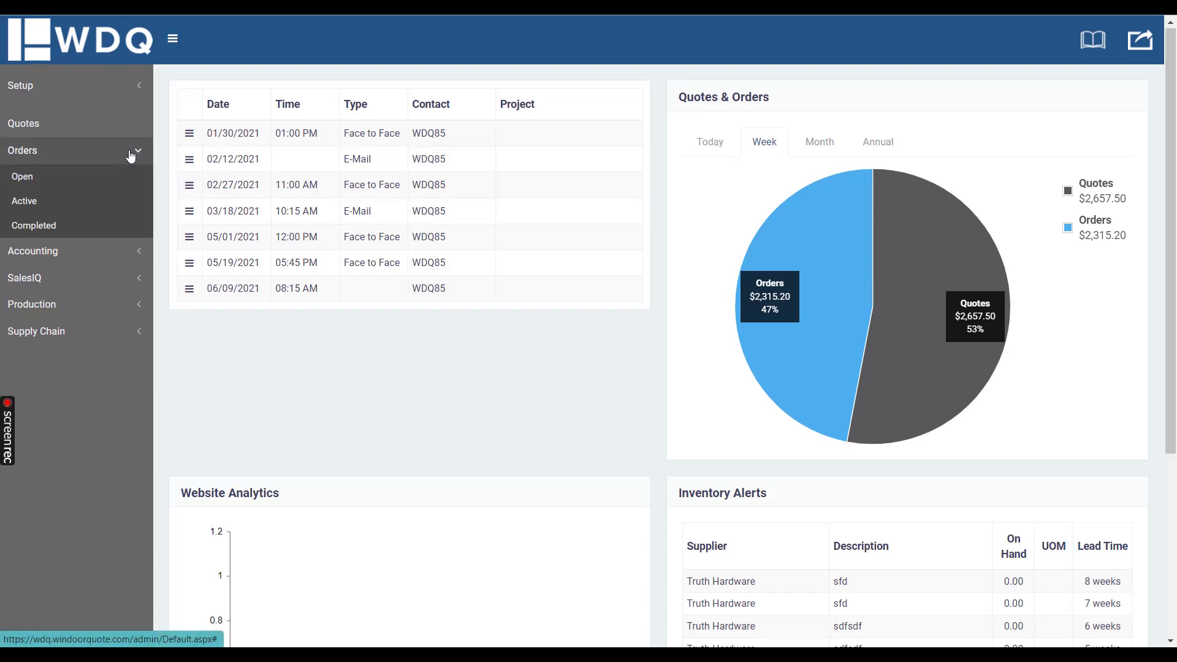
pyautogui.click(74, 197)
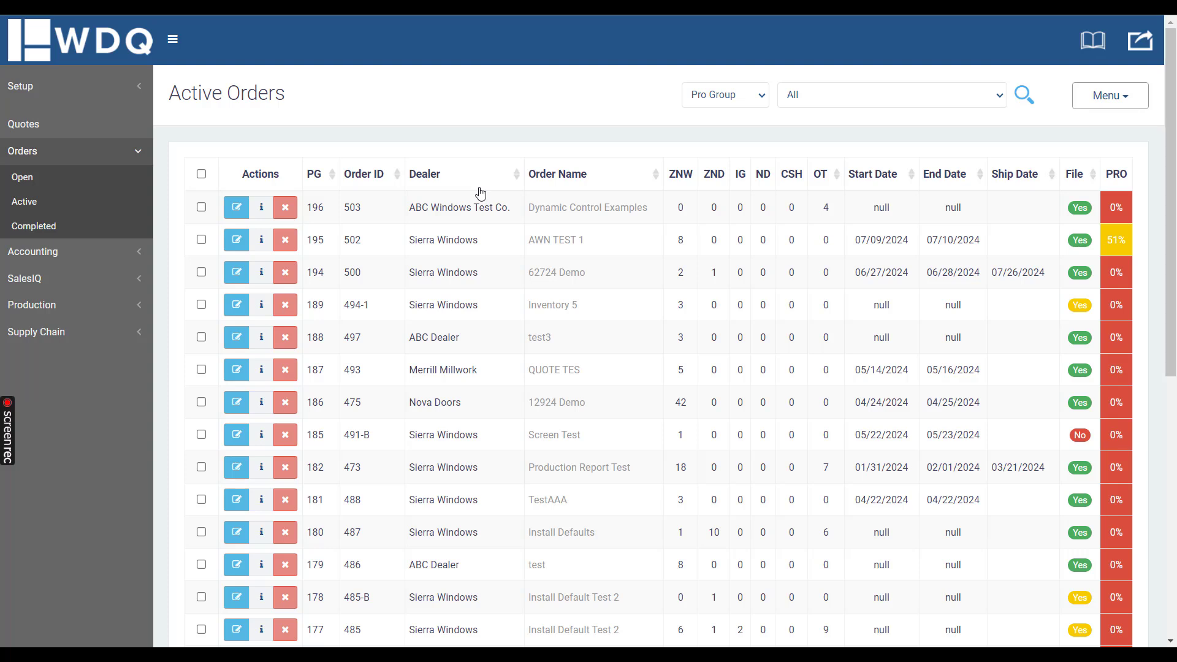
# - Open order 502's details and switch line 502.1.1's Ship flag from No to Yes
pyautogui.click(237, 240)
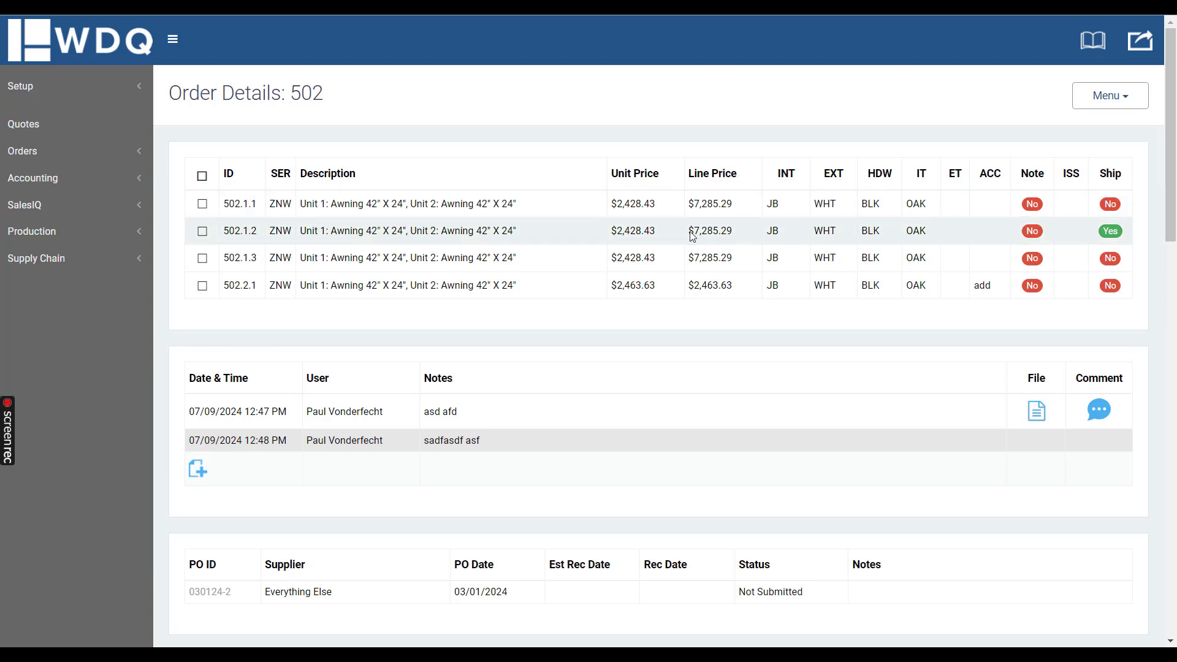
pyautogui.doubleClick(231, 204)
pyautogui.click(238, 206)
pyautogui.click(245, 203)
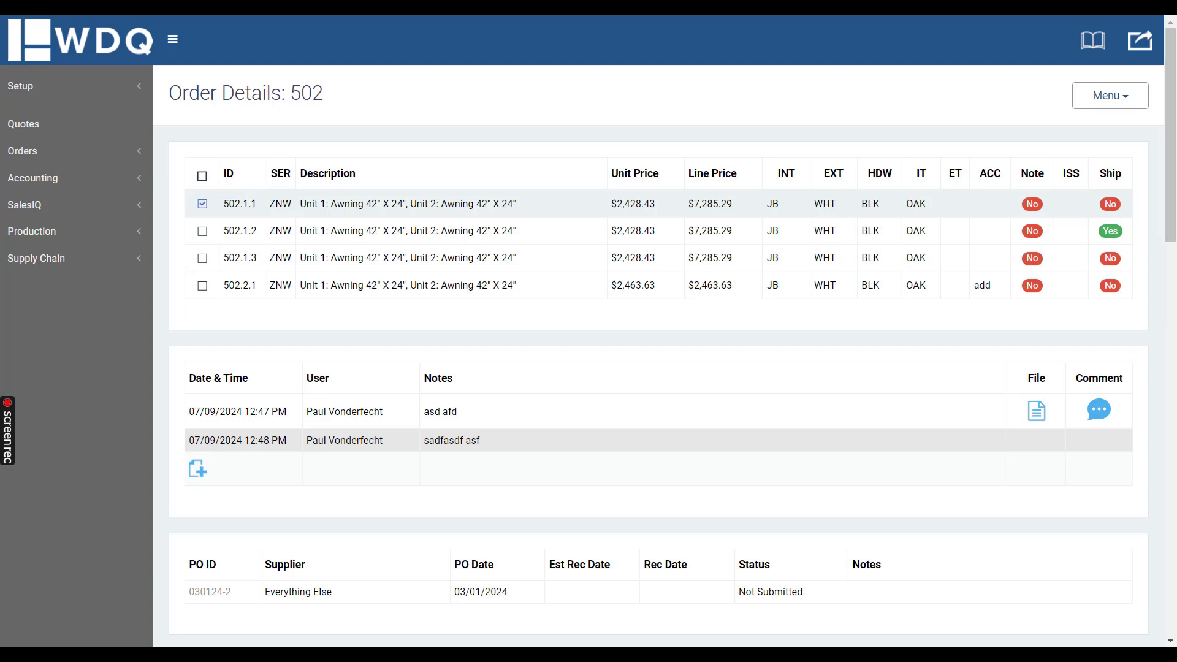
pyautogui.click(255, 204)
pyautogui.click(258, 231)
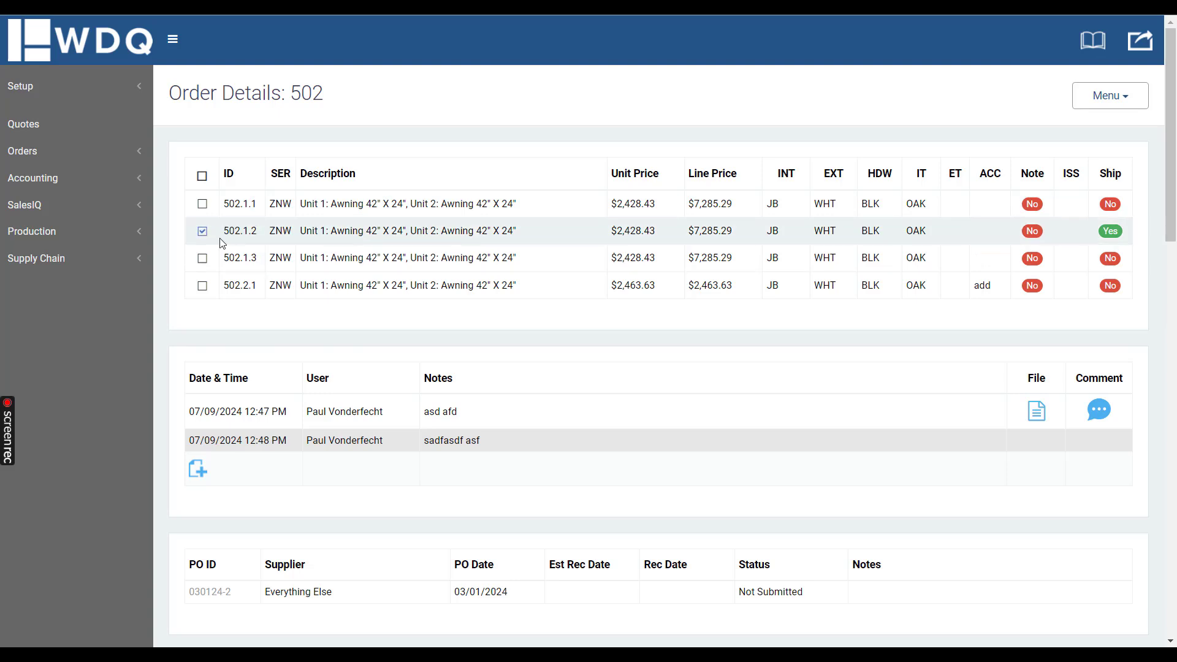
pyautogui.click(203, 231)
pyautogui.click(1110, 204)
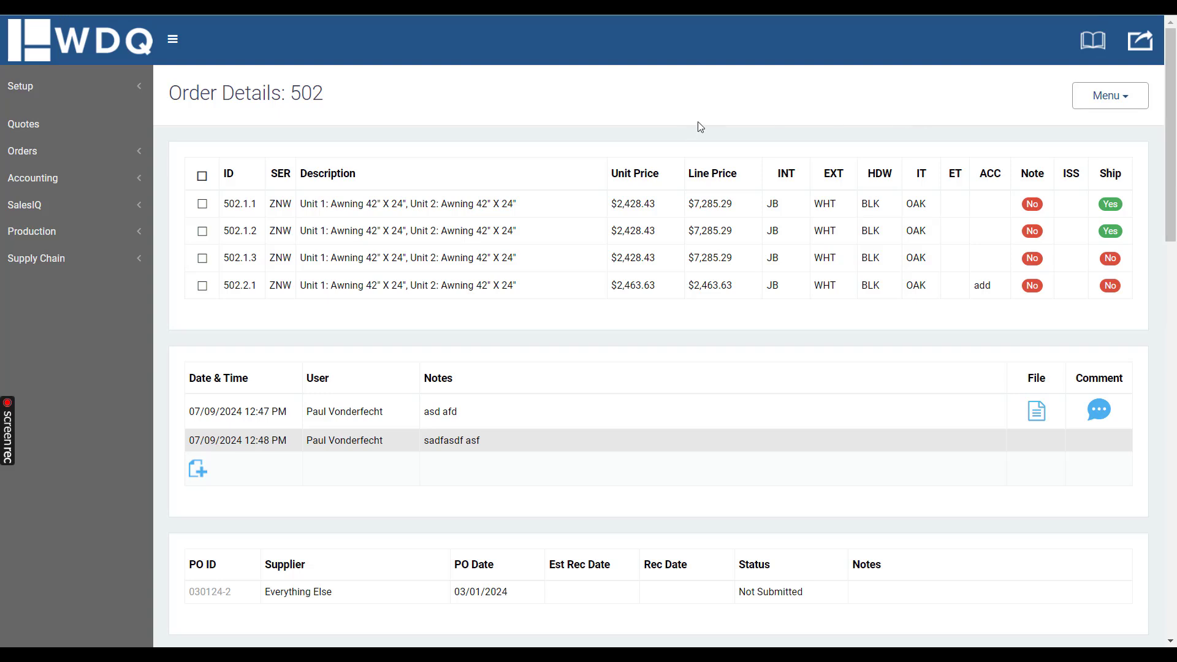
# - Start a new manual adjustment line item on order 502
pyautogui.click(1107, 103)
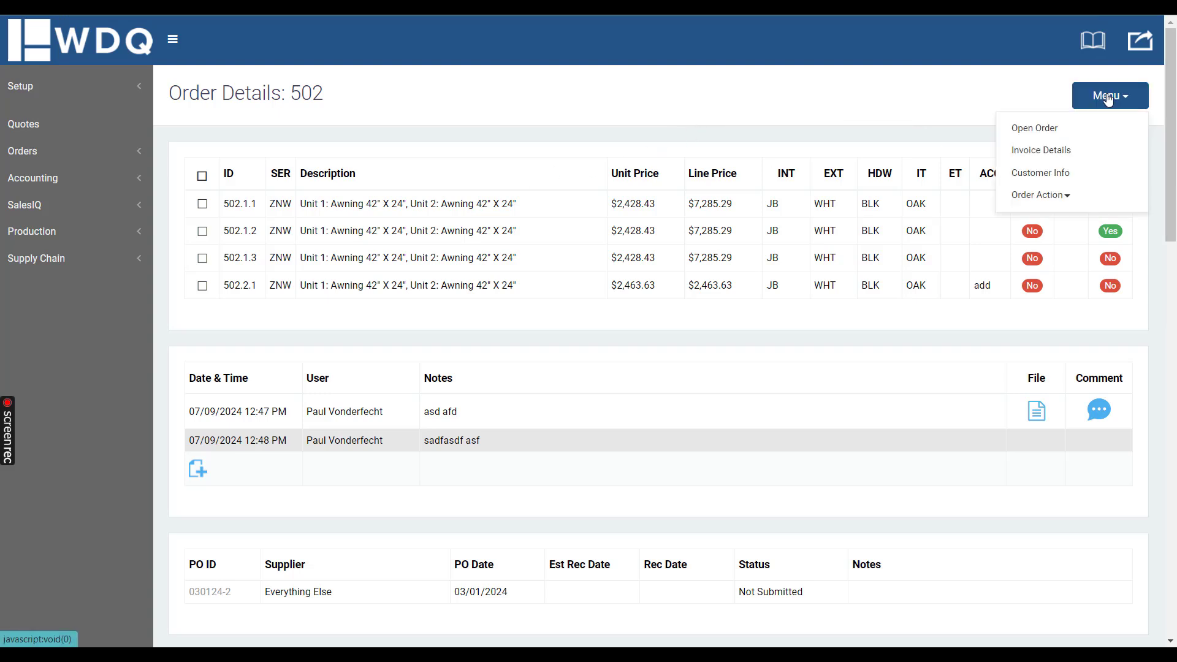
pyautogui.click(1042, 195)
pyautogui.click(955, 201)
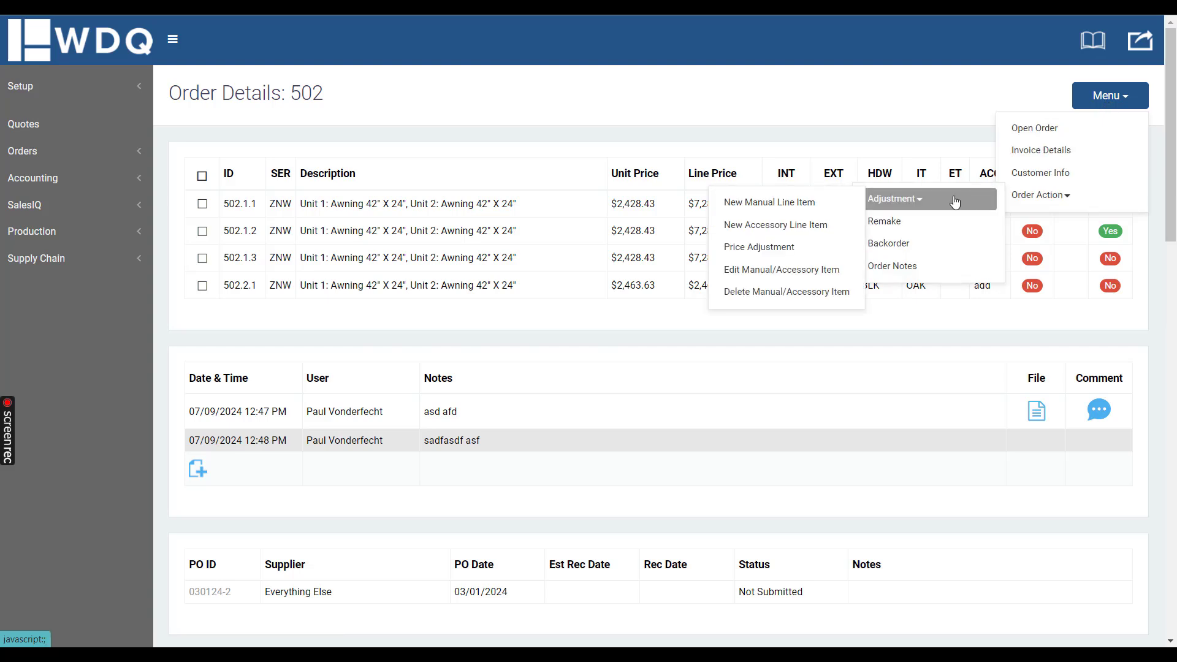
pyautogui.click(808, 203)
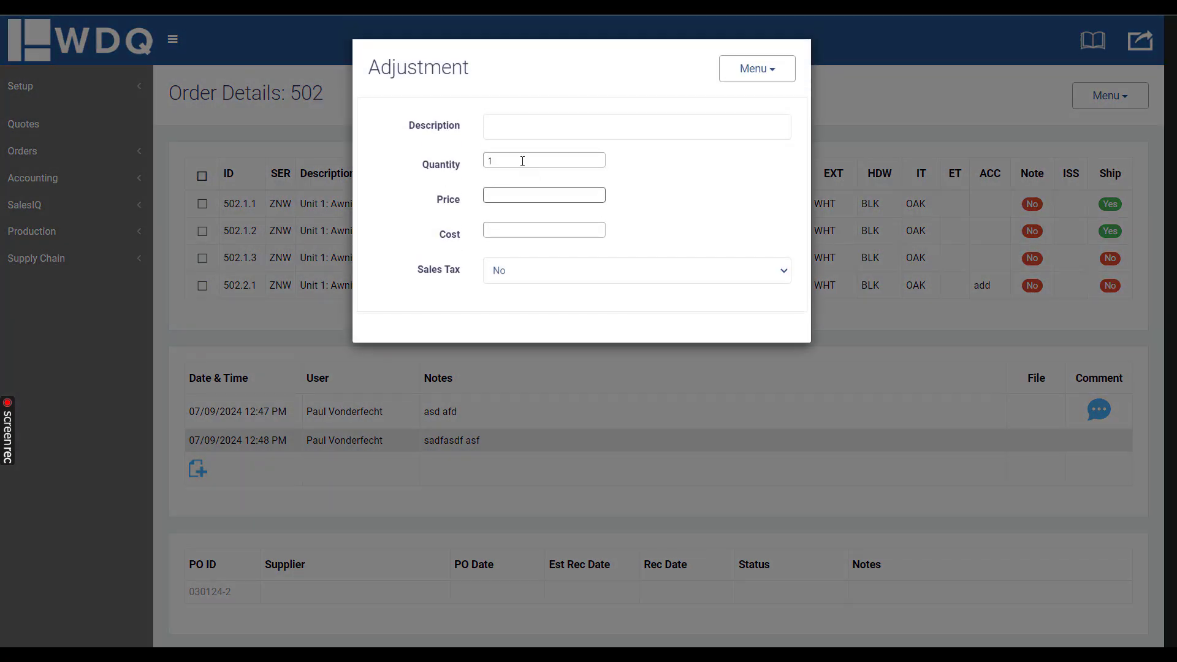
# - Enter Test Item, priced 200.00 with cost 50 and sales tax No, and save it
pyautogui.click(505, 123)
pyautogui.write('Test Item')
pyautogui.press('Tab')
pyautogui.press('Tab')
pyautogui.write('200.00')
pyautogui.press('Tab')
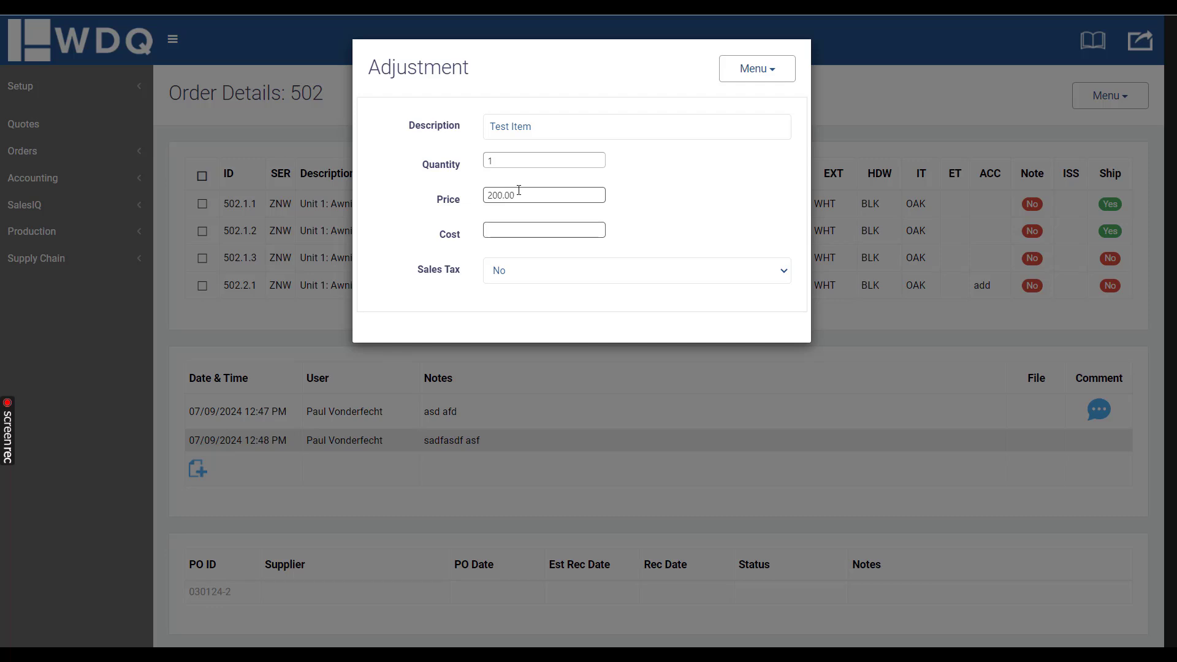
pyautogui.write('50')
pyautogui.click(541, 276)
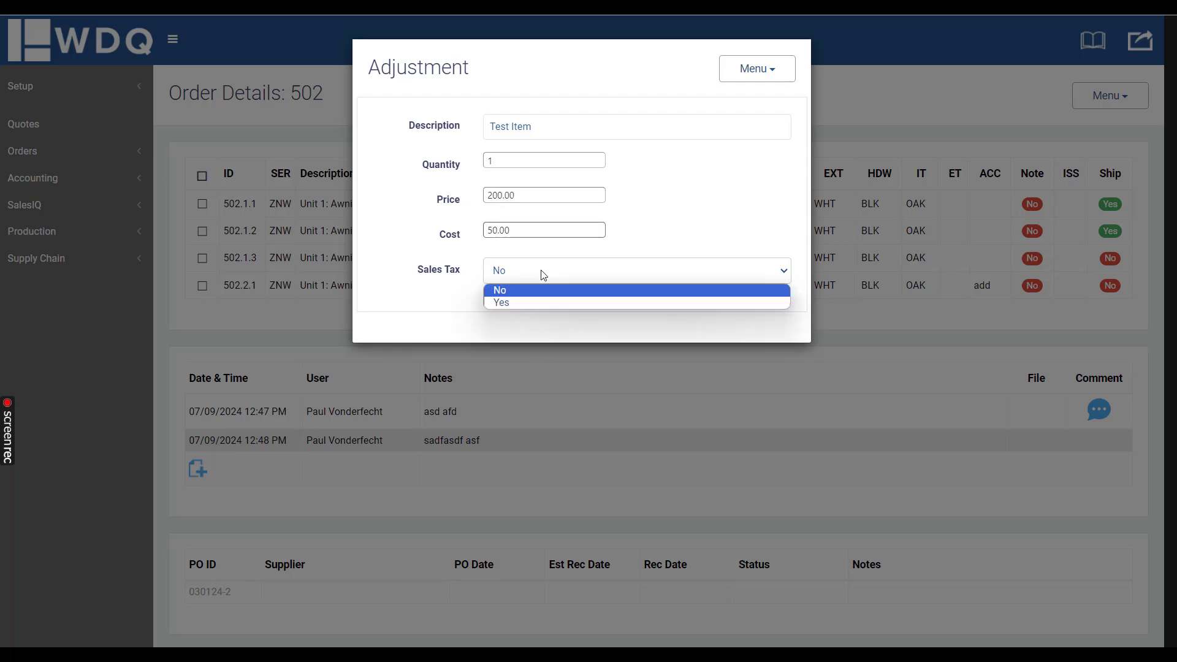
pyautogui.click(597, 226)
pyautogui.click(754, 69)
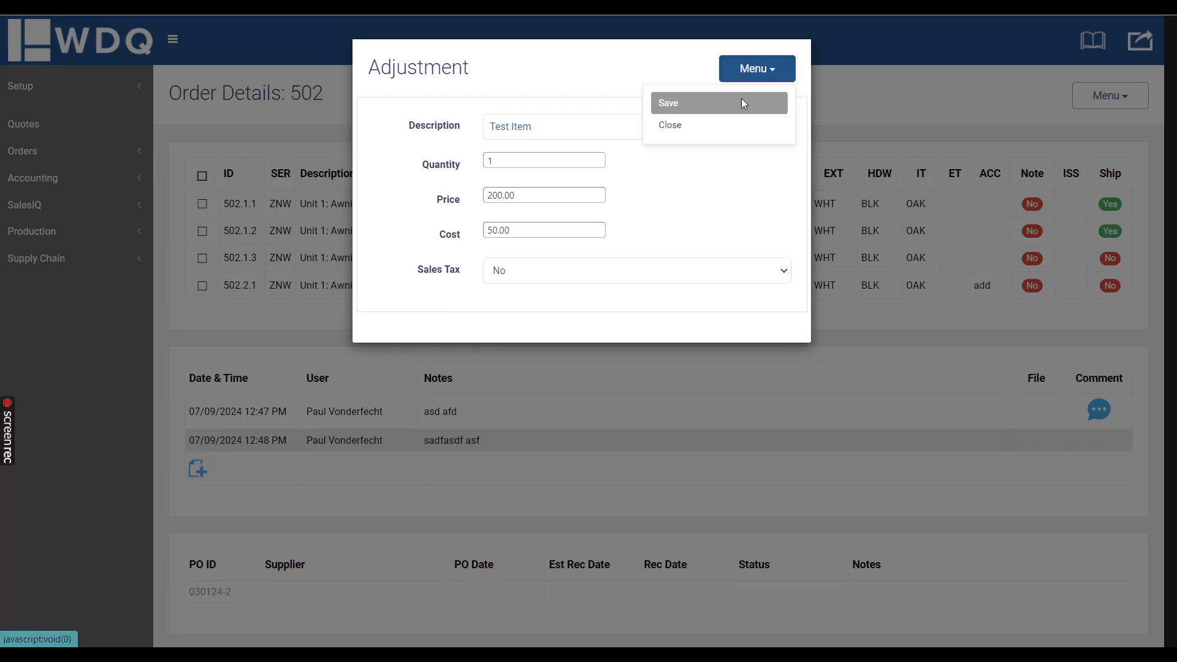
pyautogui.click(743, 101)
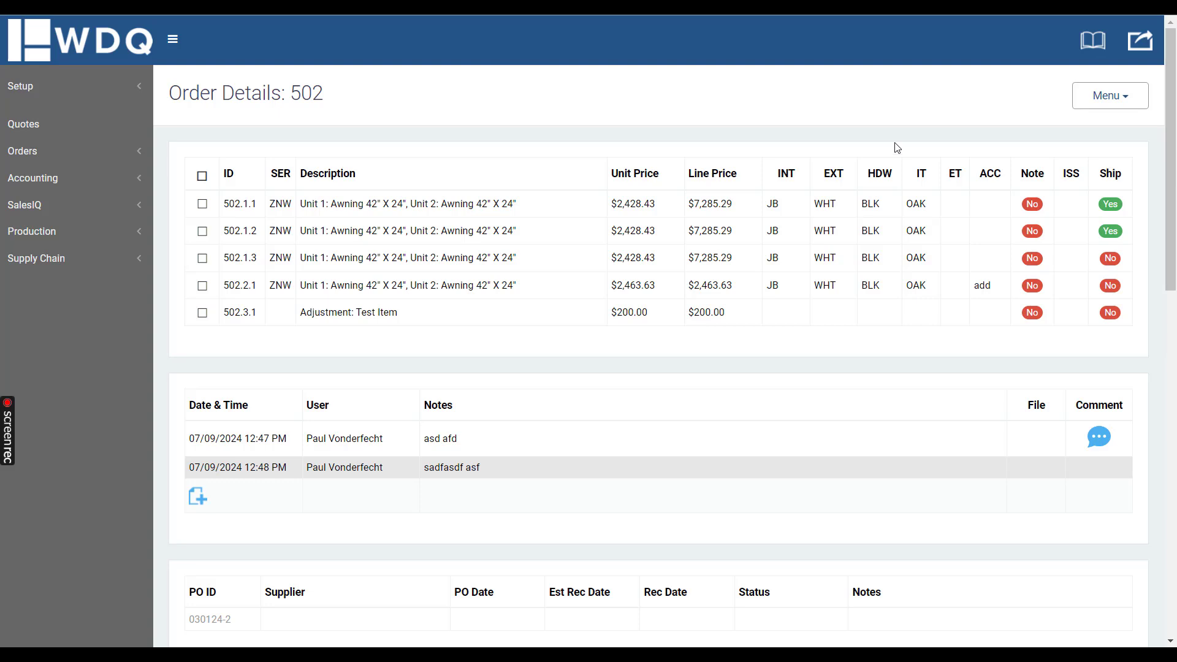
# - Start a new accessory adjustment line item on order 502
pyautogui.click(1110, 96)
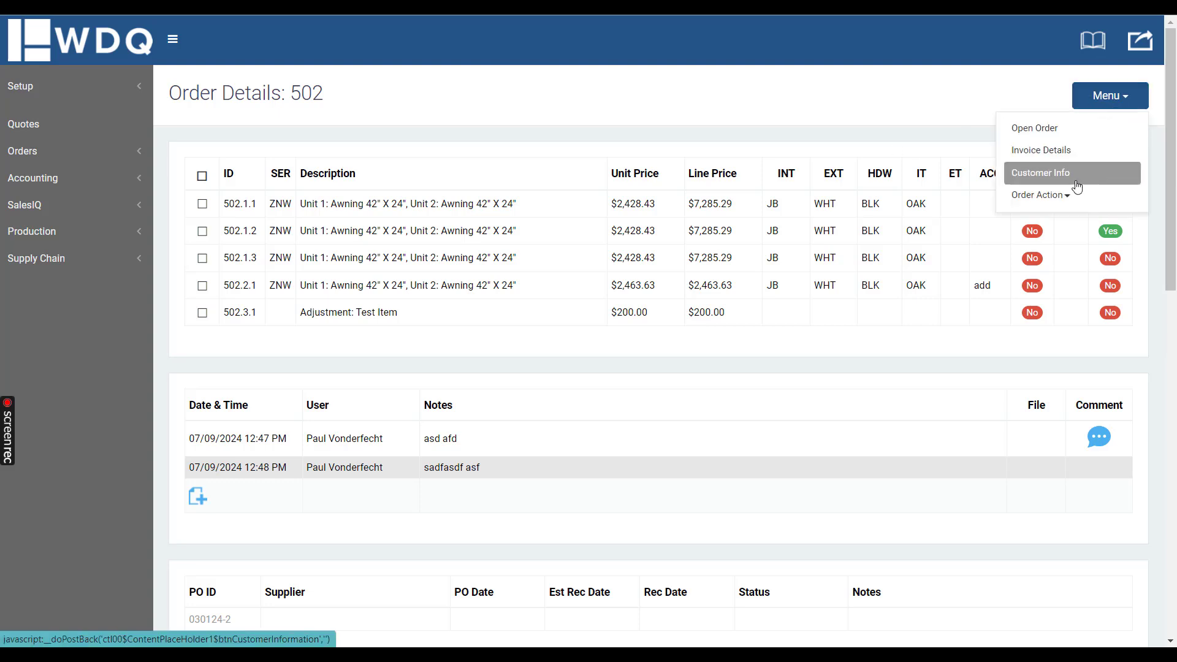
pyautogui.click(1048, 196)
pyautogui.click(894, 199)
pyautogui.click(817, 222)
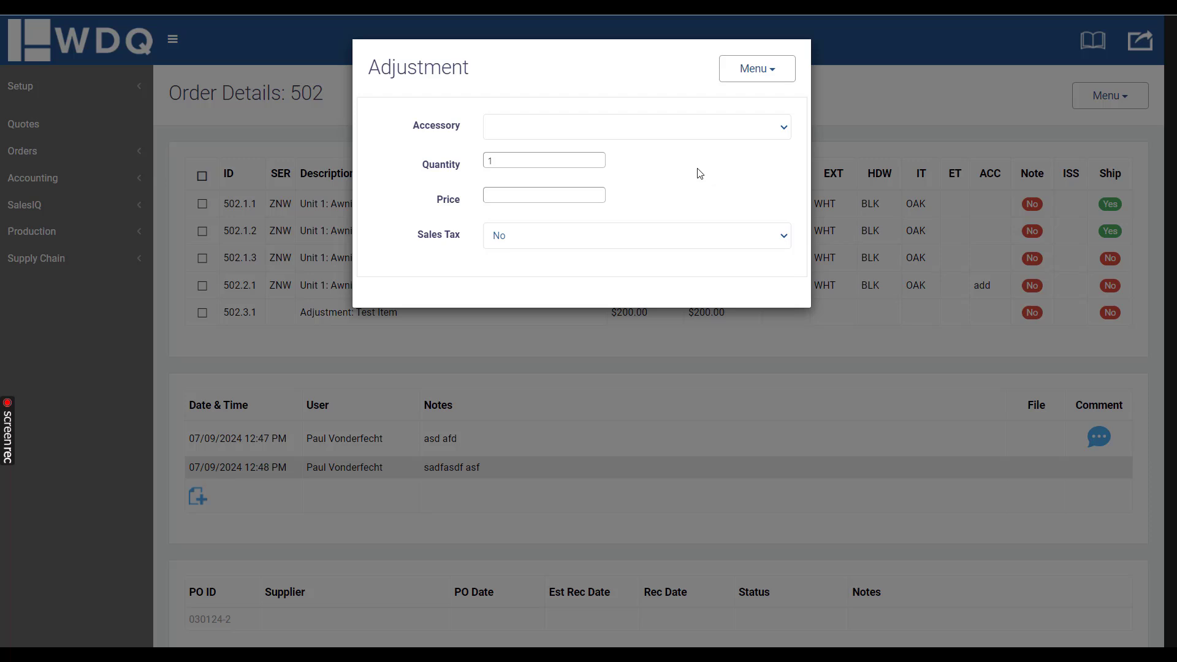
# - Choose Rotten Wood Replacement as the accessory, set its price to 240.00, and save
pyautogui.click(705, 127)
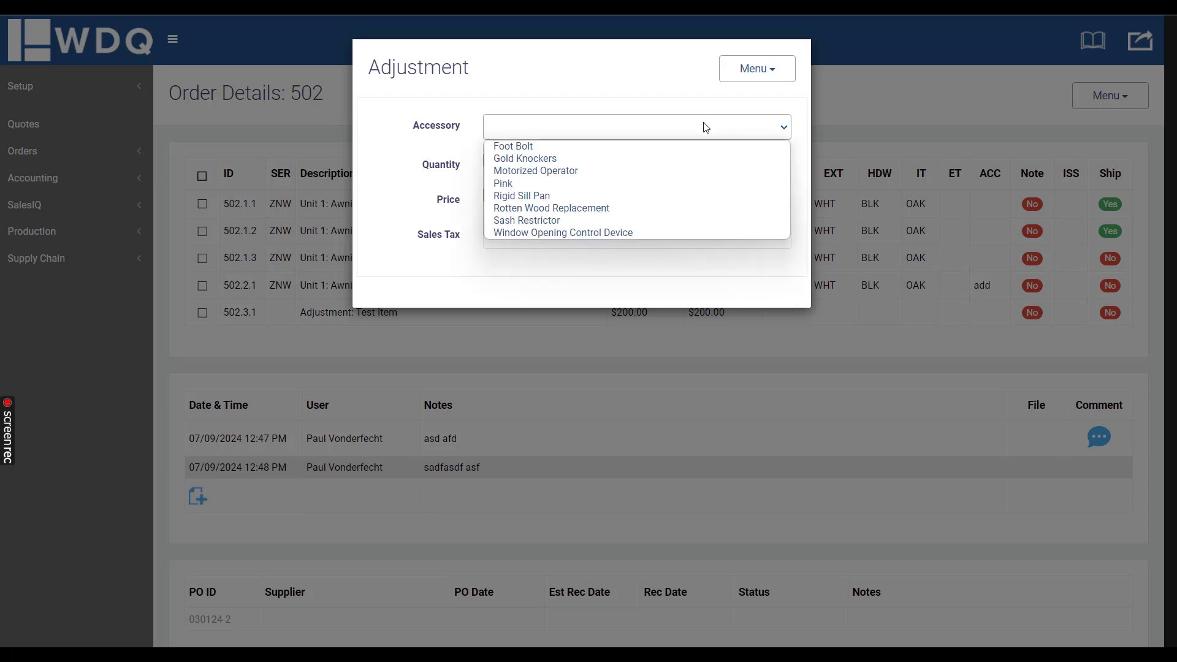
pyautogui.click(614, 212)
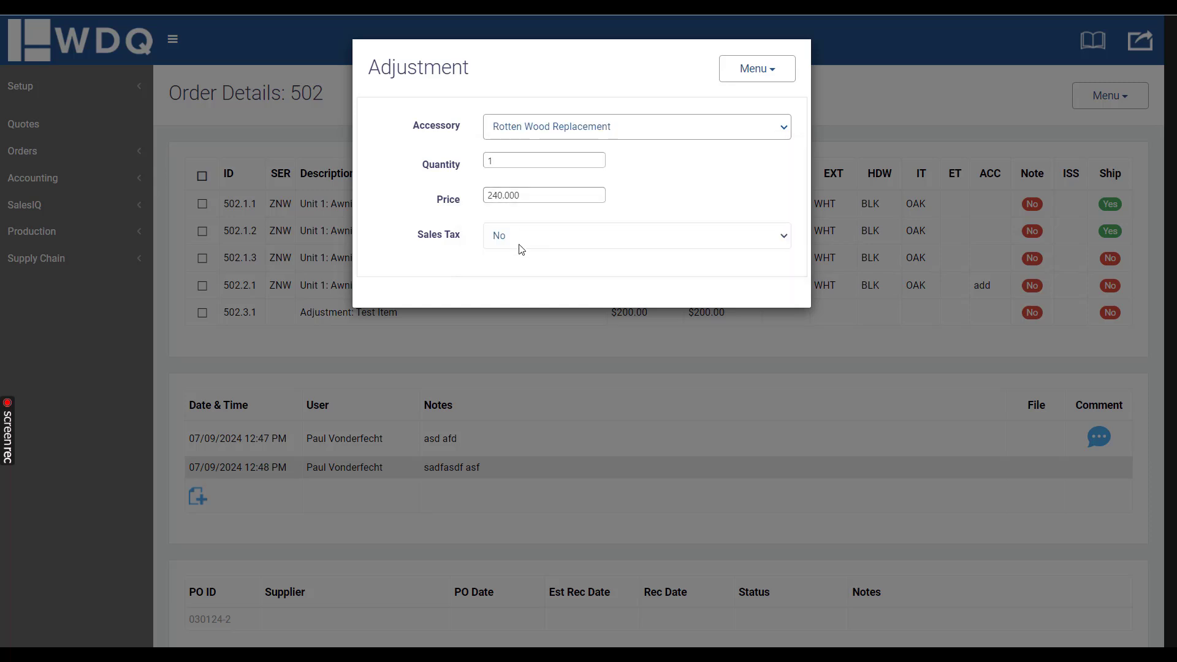
pyautogui.click(555, 135)
pyautogui.click(517, 200)
pyautogui.doubleClick(516, 201)
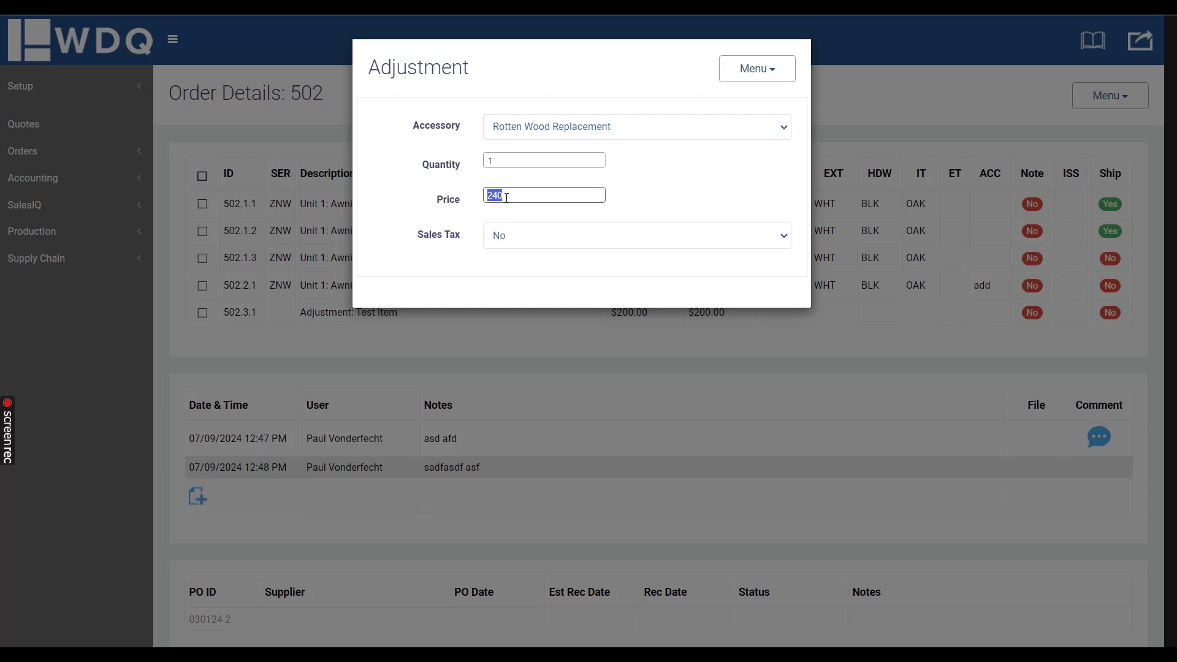
pyautogui.write('240.00')
pyautogui.click(755, 68)
pyautogui.click(711, 104)
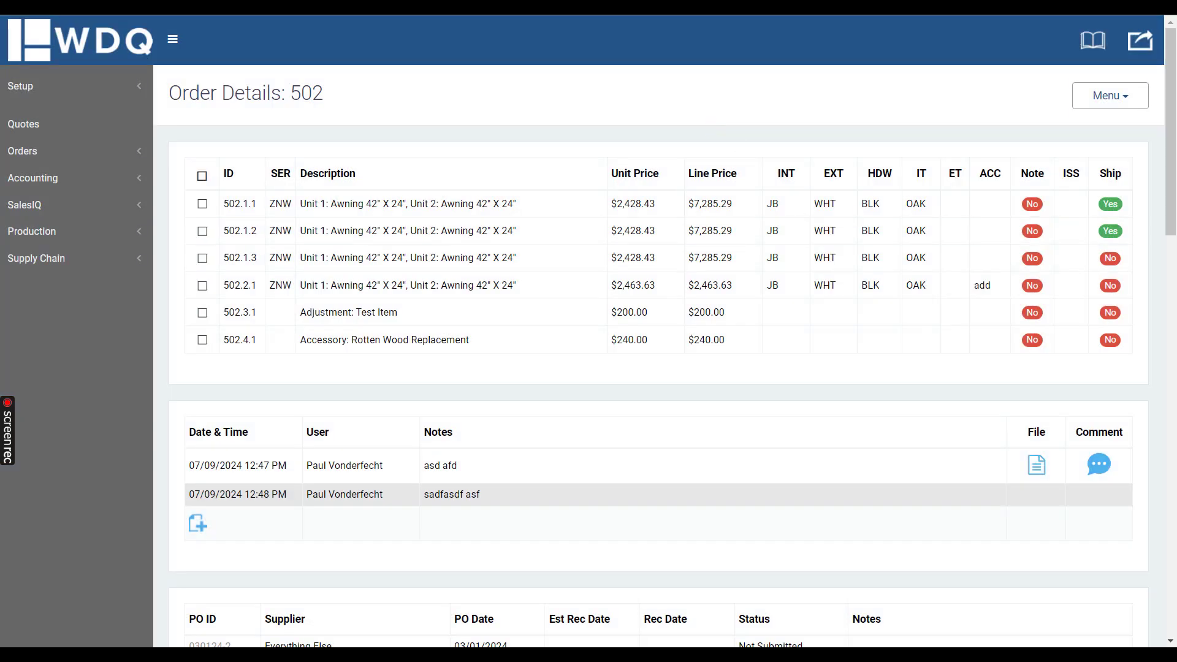
# - Select line 502.1.1 and start a Remake for it
pyautogui.click(202, 204)
pyautogui.click(1111, 99)
pyautogui.click(1052, 197)
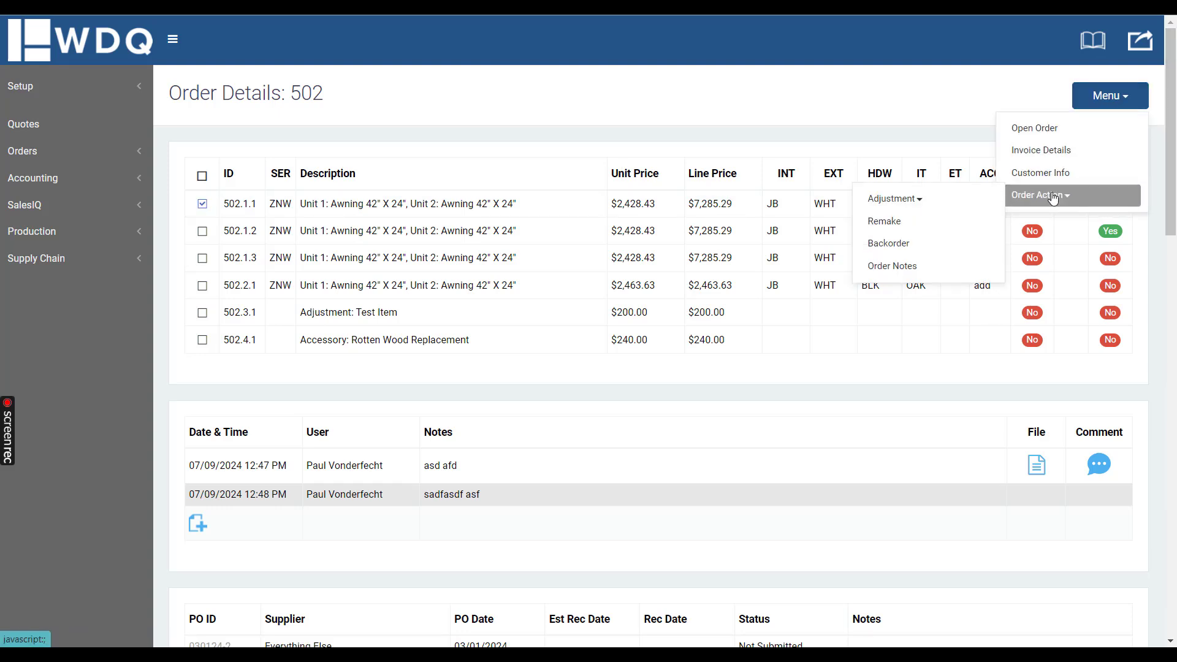
pyautogui.click(901, 231)
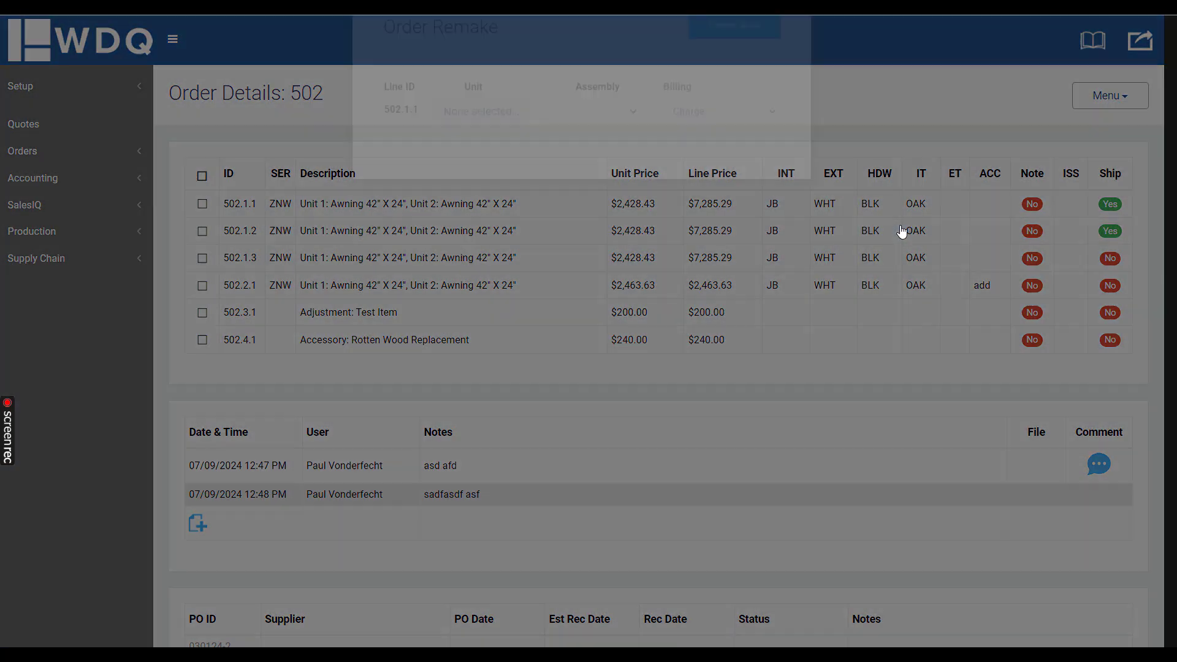
# - Remake all units as a Complete Unit assembly billed as Charge, and create the order
pyautogui.click(500, 153)
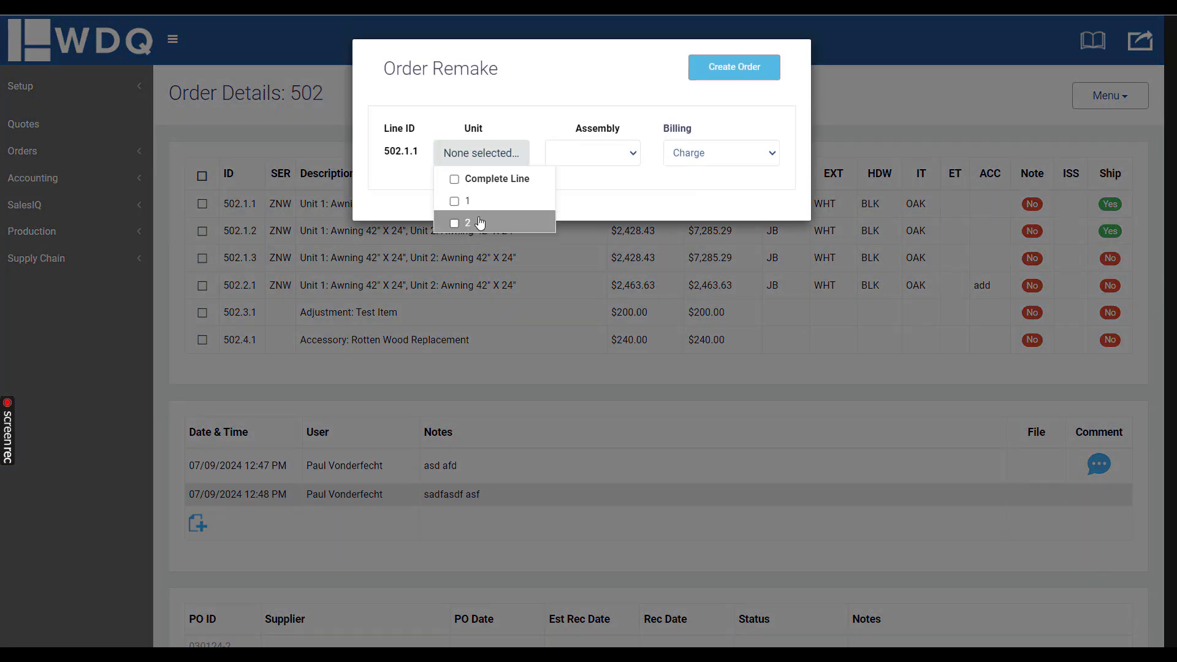
pyautogui.click(469, 179)
pyautogui.click(603, 152)
pyautogui.click(603, 152)
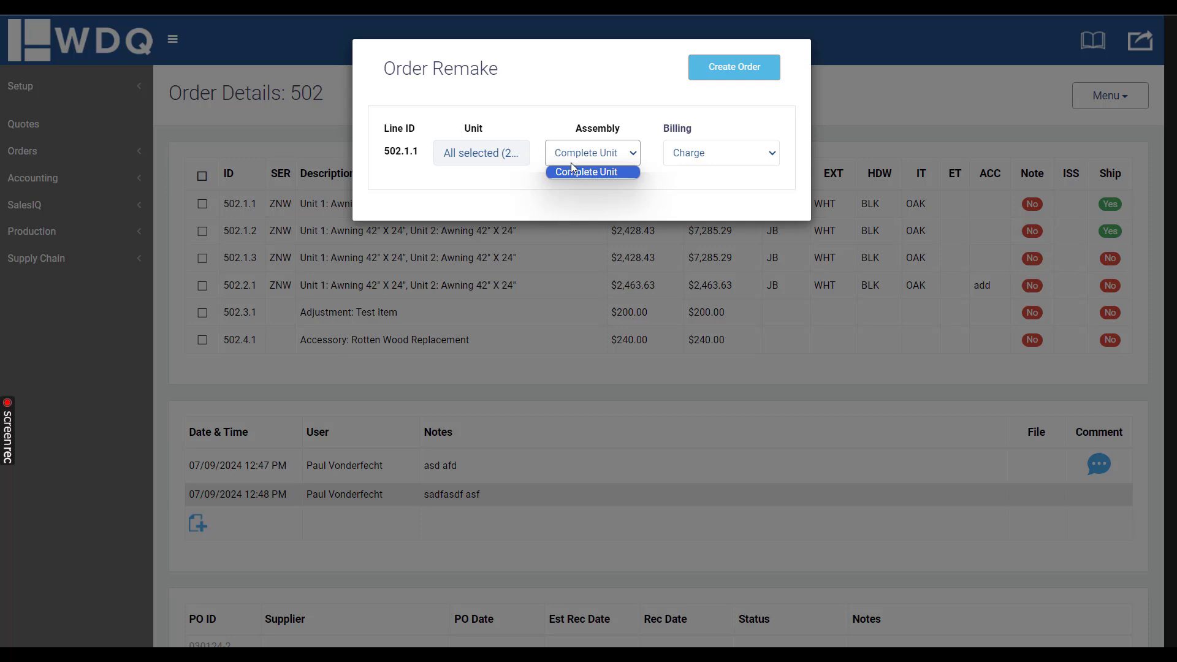
pyautogui.click(674, 172)
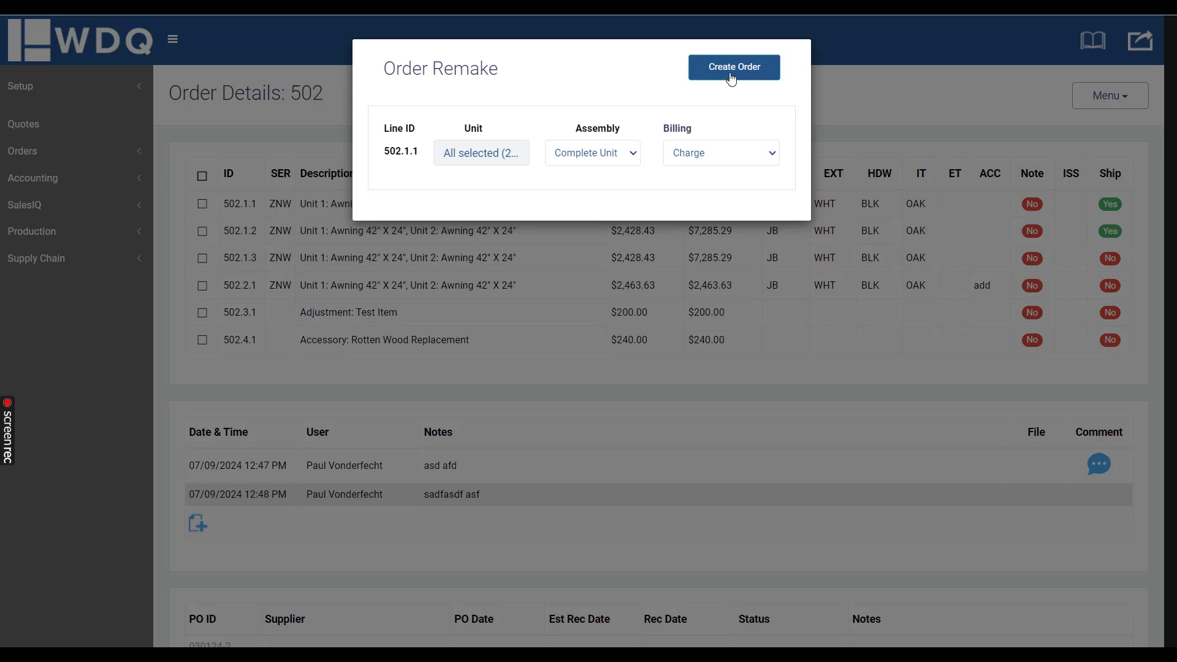
pyautogui.click(710, 148)
pyautogui.click(706, 123)
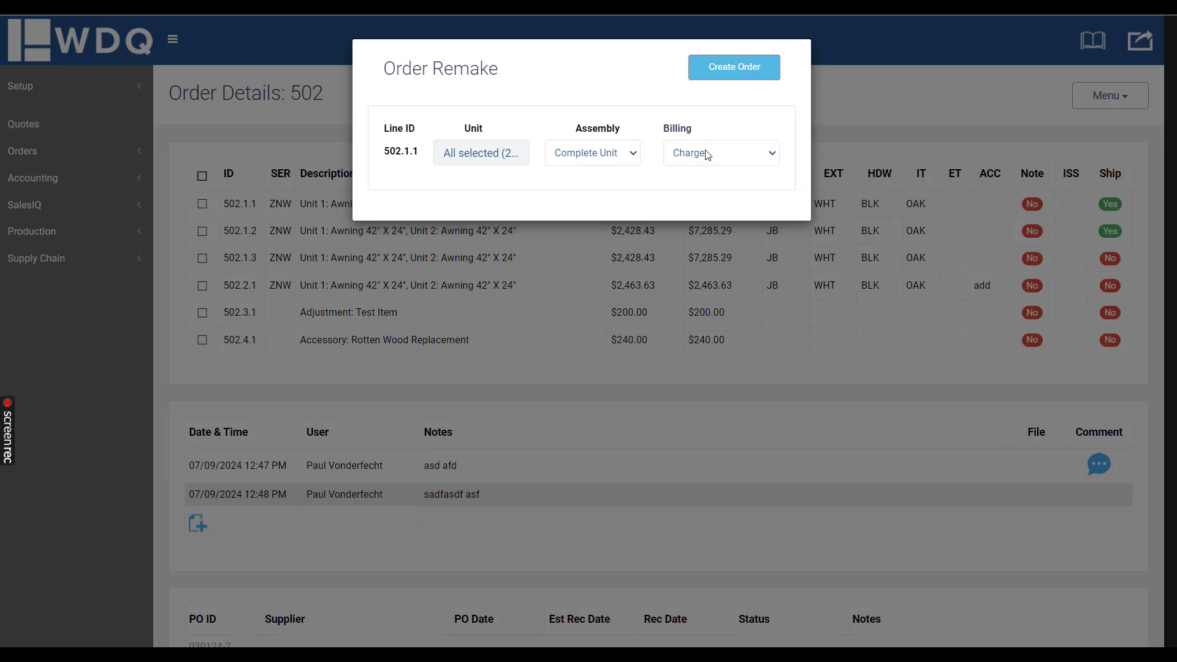
pyautogui.click(733, 72)
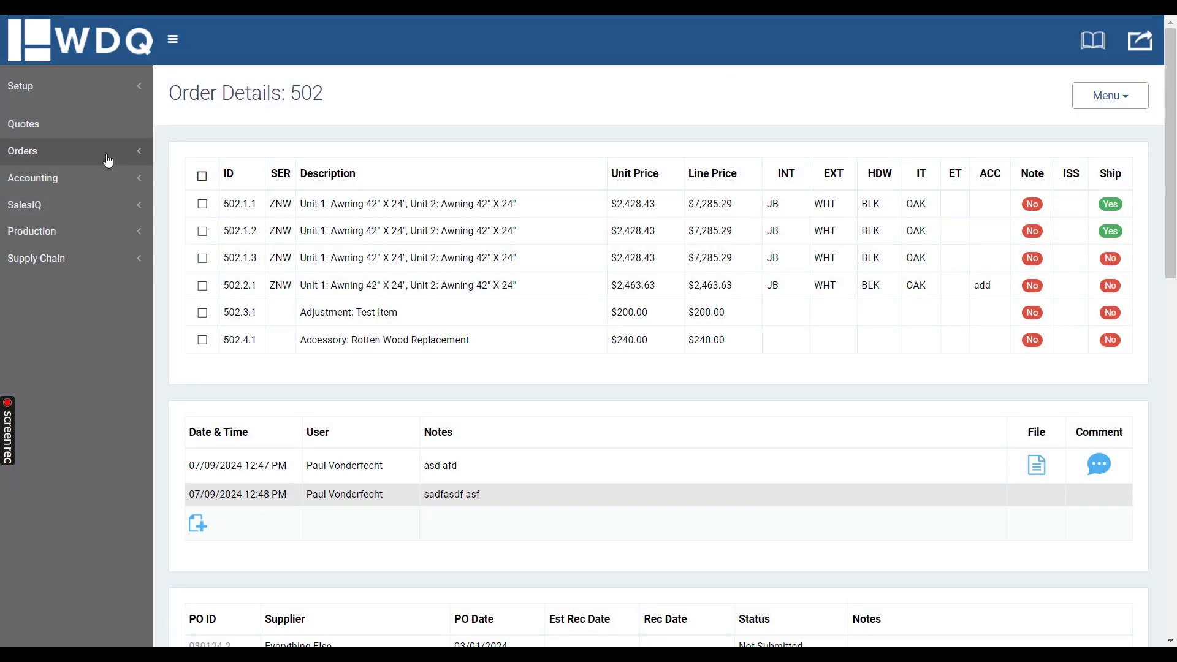
pyautogui.click(104, 153)
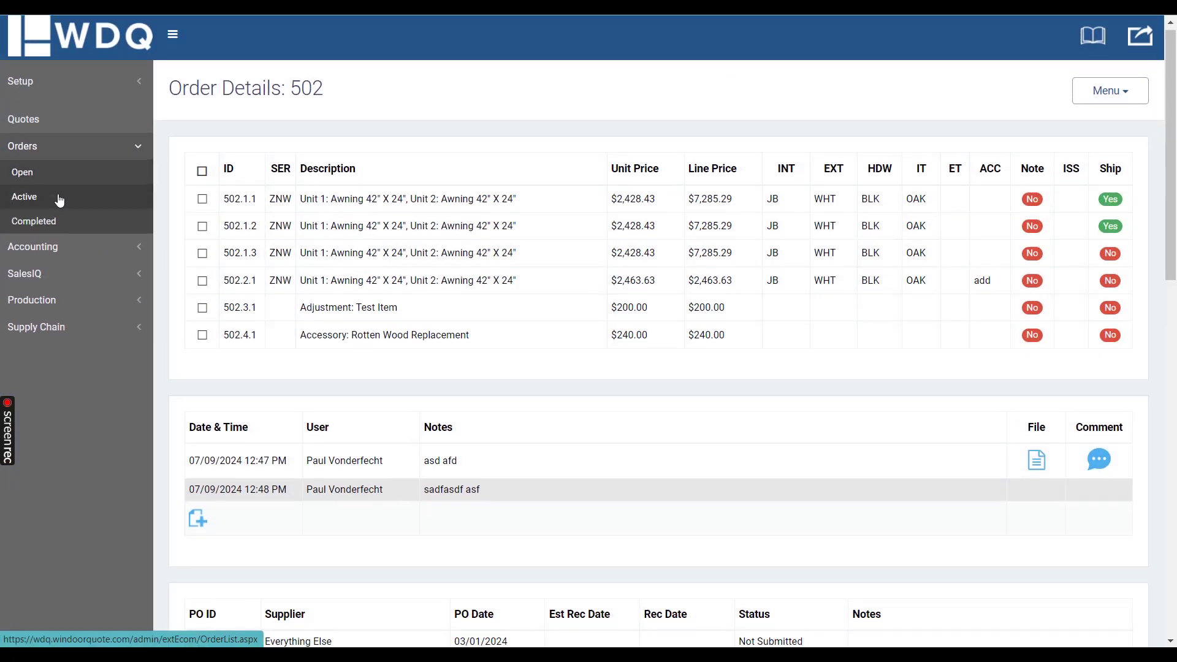
pyautogui.click(57, 201)
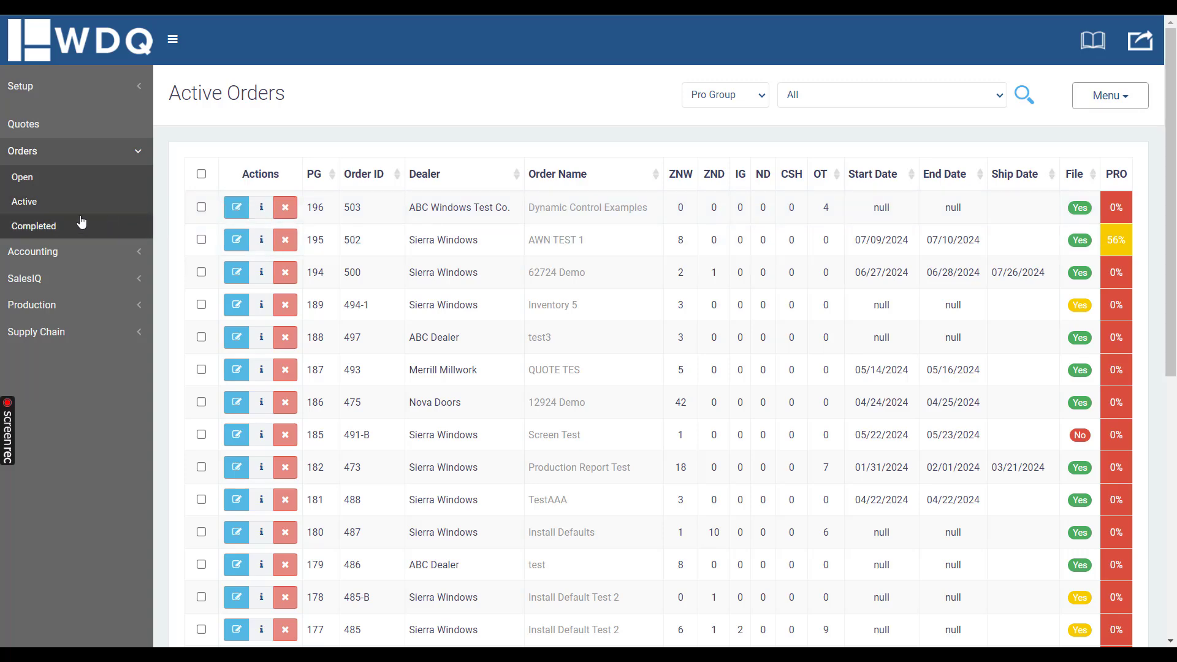
pyautogui.click(64, 177)
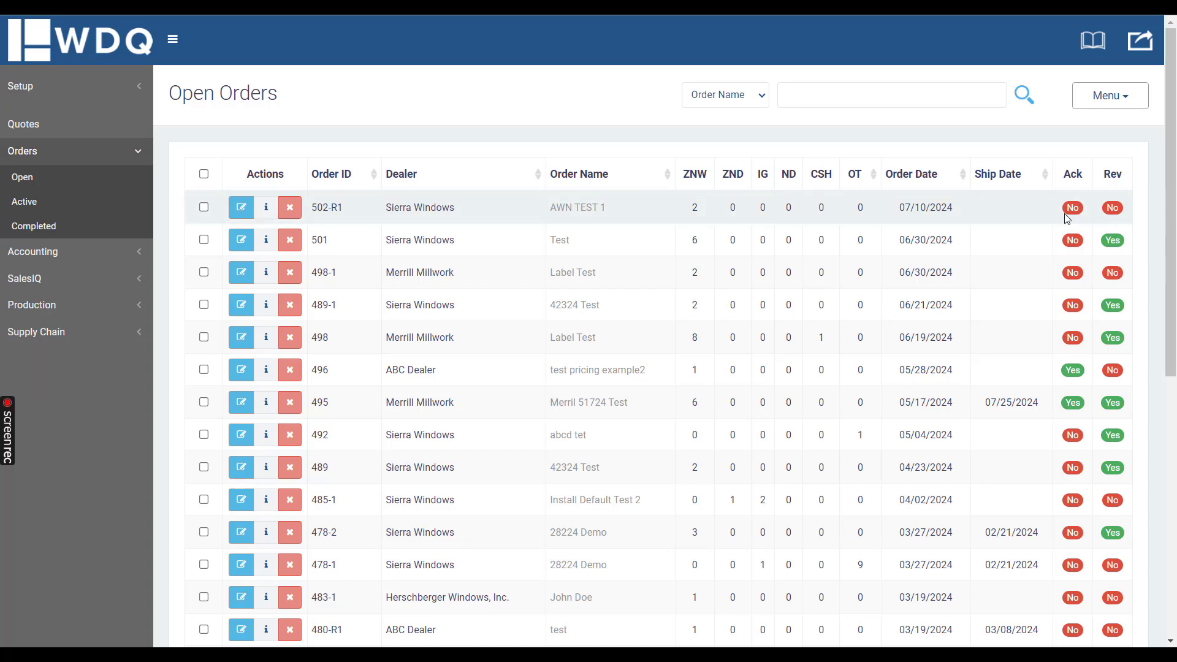
pyautogui.click(104, 205)
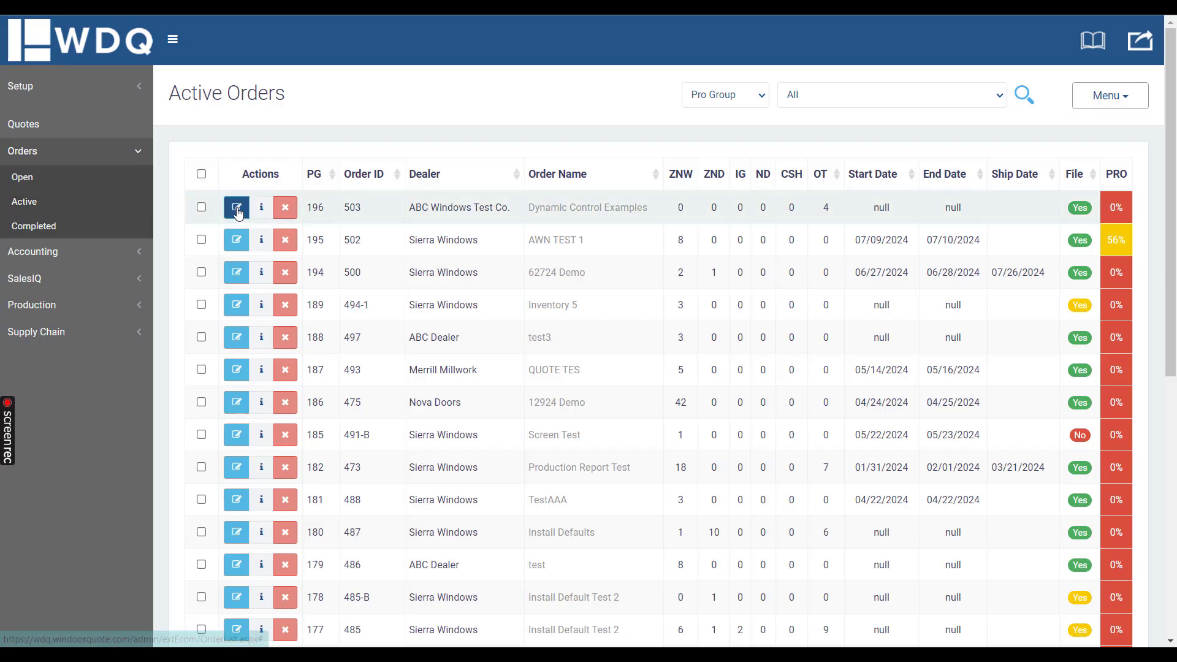
# - Open order 502 and move line 502.2.1 onto a backorder
pyautogui.click(237, 240)
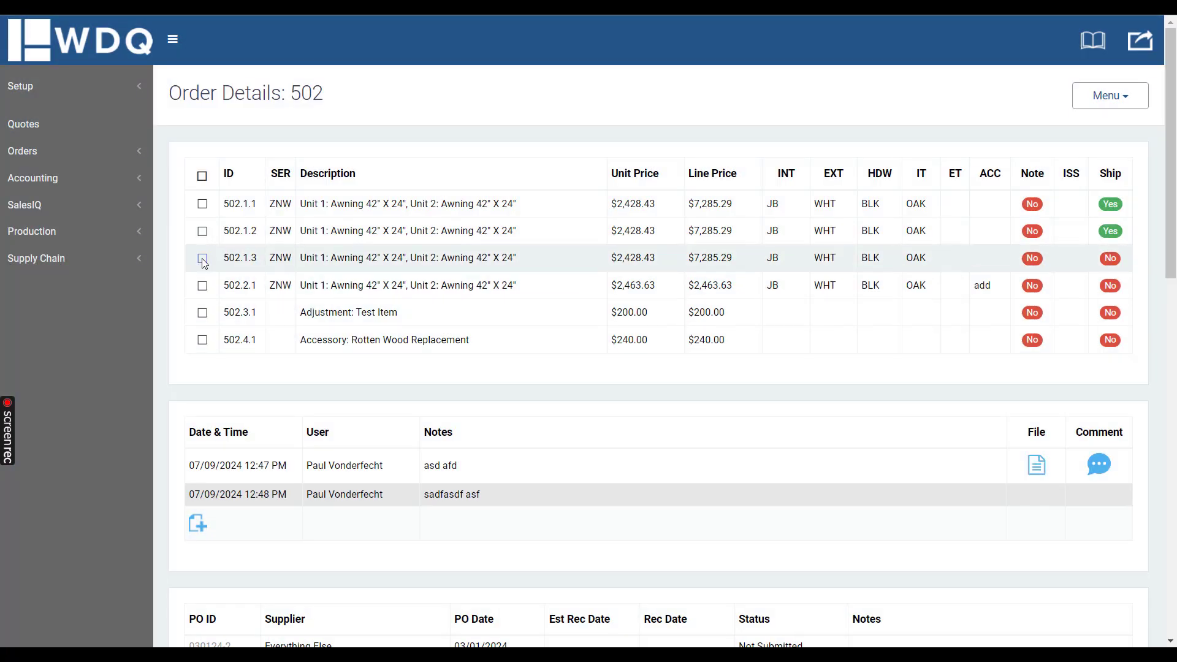
pyautogui.click(202, 285)
pyautogui.click(1110, 95)
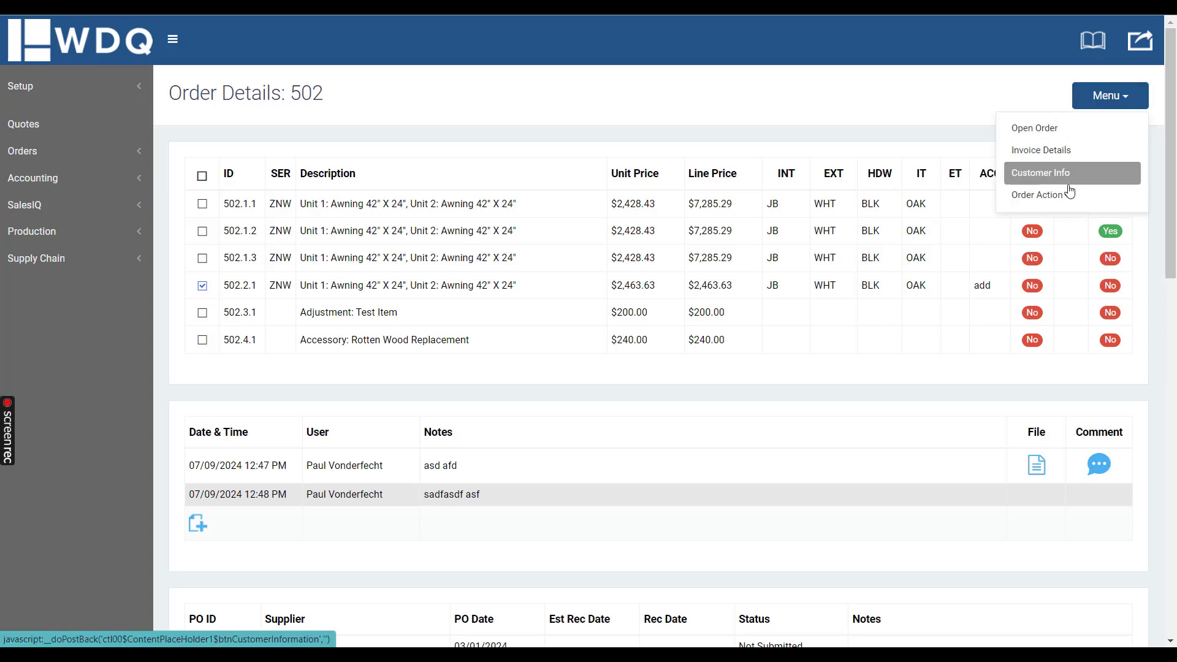
pyautogui.click(1040, 195)
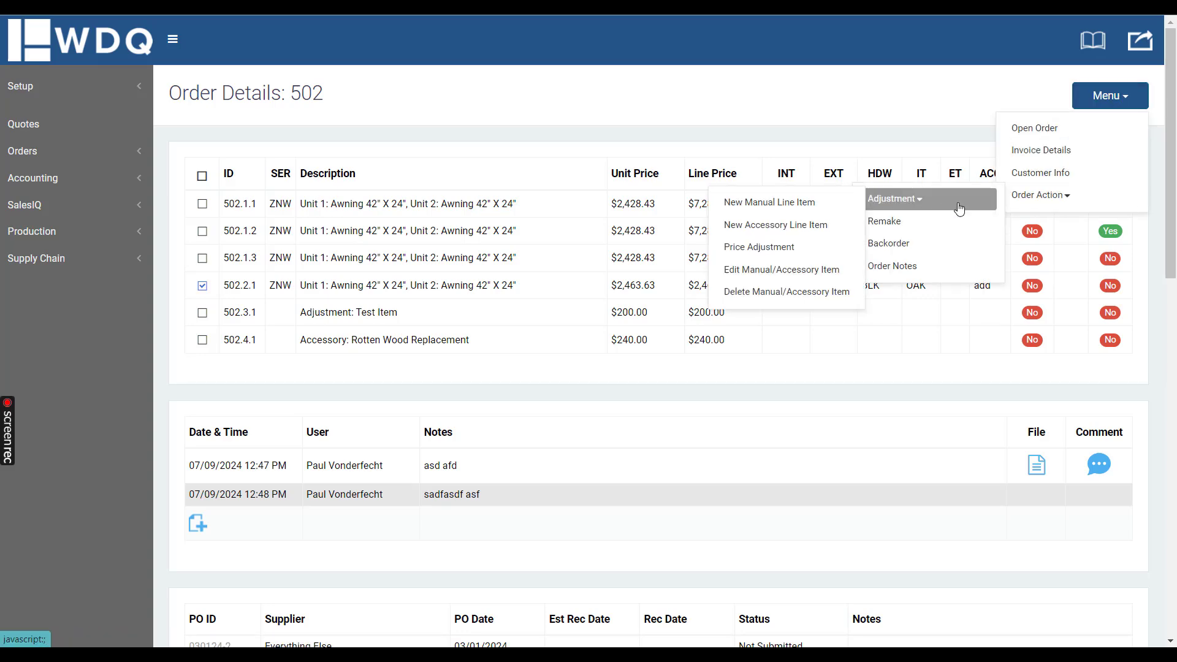
pyautogui.click(897, 228)
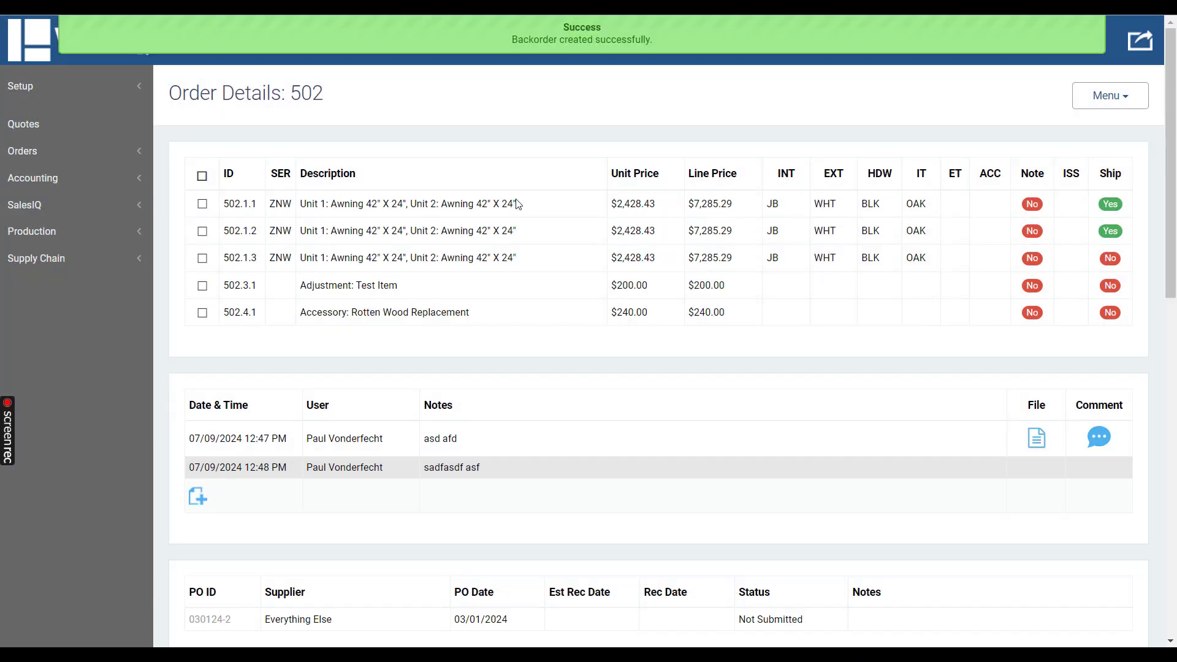
# - Open new backorder 502-B from Active Orders, check line 502-B.2.1, and return to the list
pyautogui.click(68, 151)
pyautogui.click(52, 194)
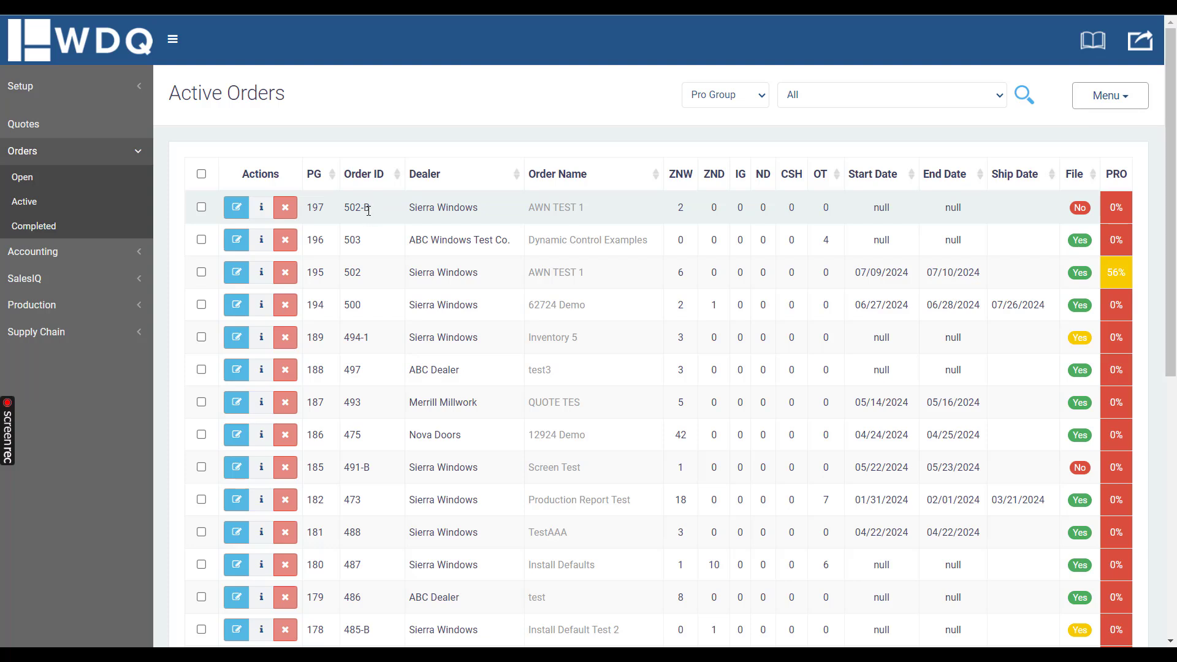
pyautogui.click(237, 207)
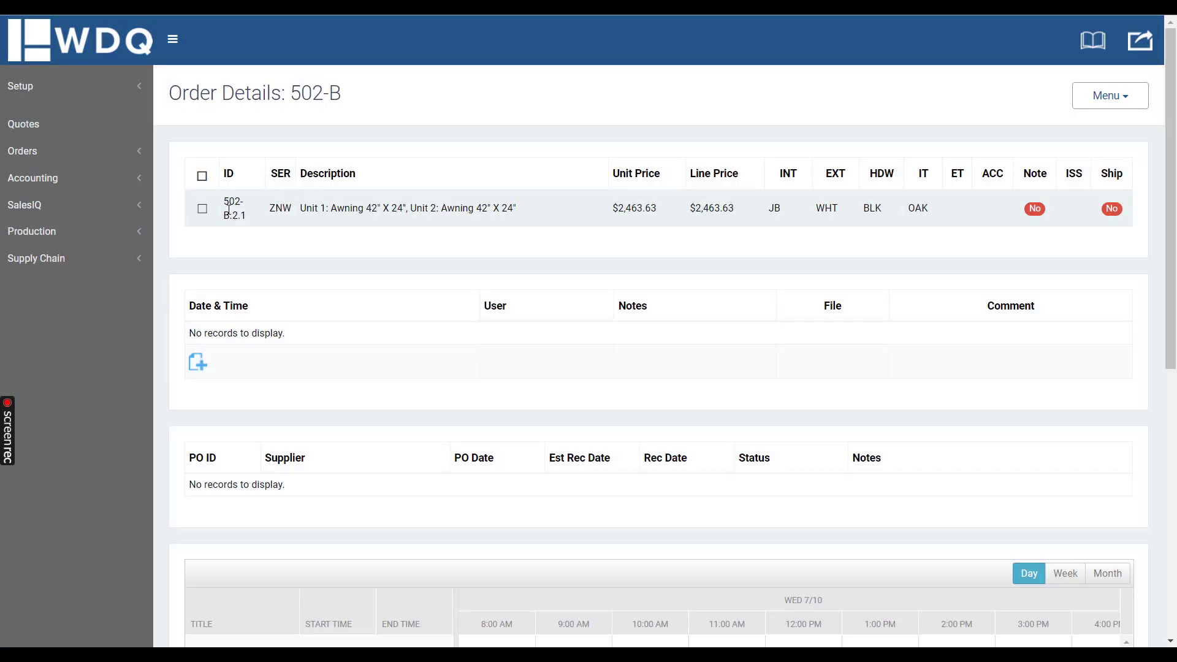
pyautogui.click(202, 208)
pyautogui.hotkey('alt', 'Left')
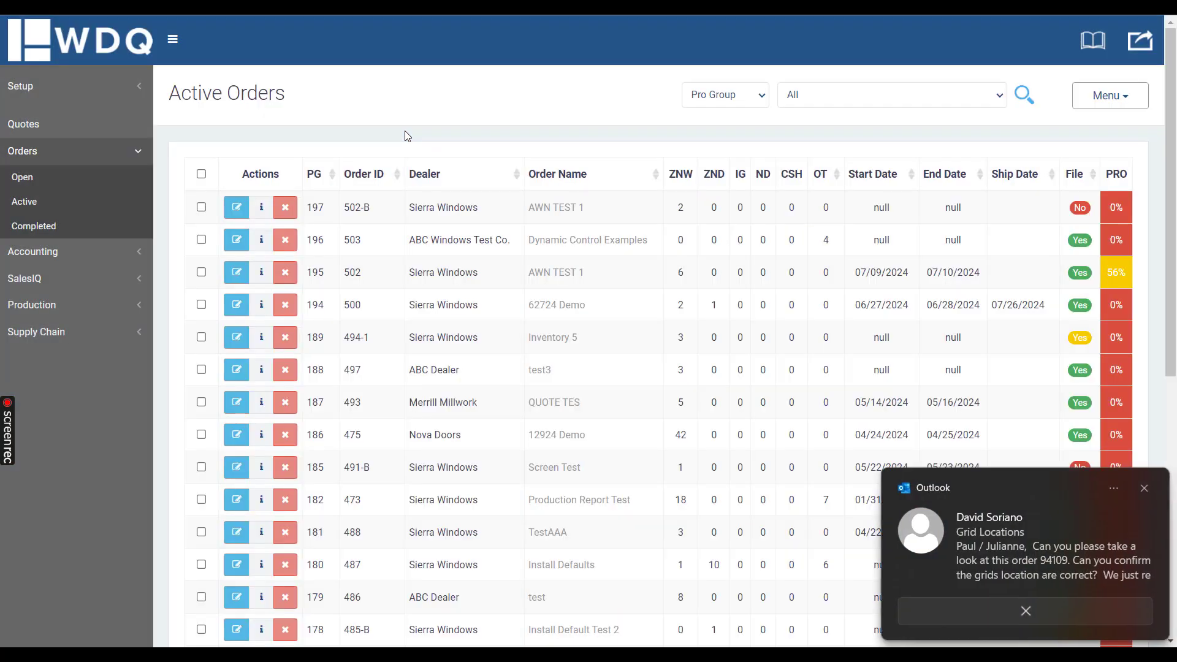
pyautogui.click(1143, 488)
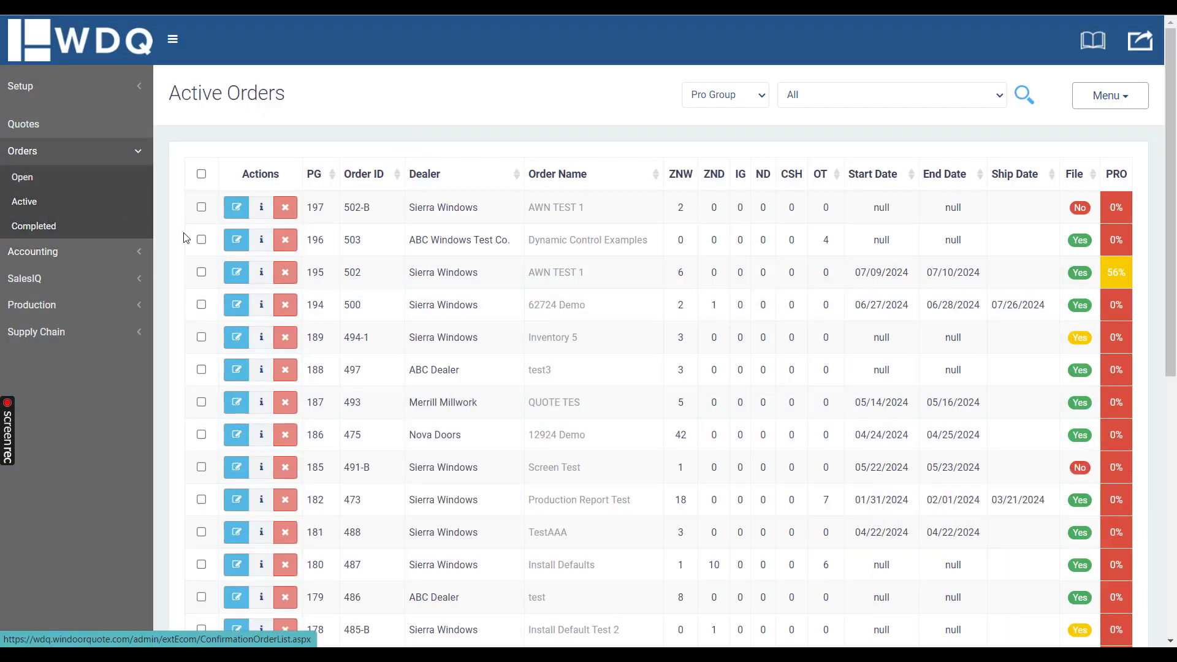
# - Open order 502 and save 'overall order' as its overall order note
pyautogui.click(237, 272)
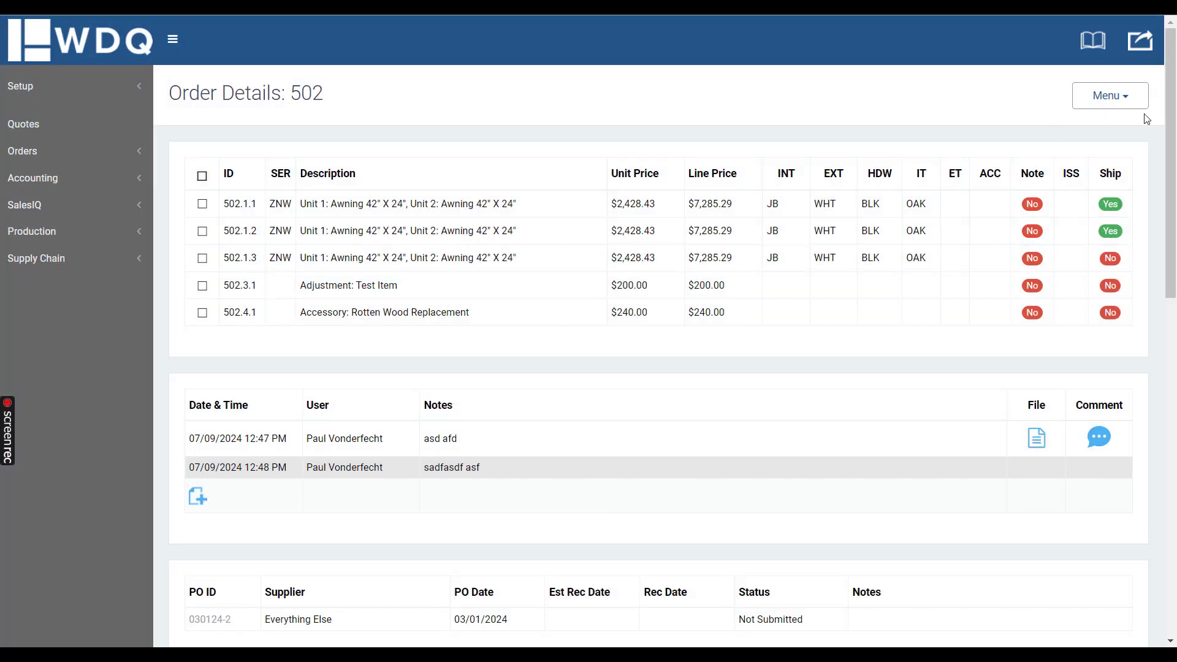
pyautogui.click(1138, 103)
pyautogui.click(1071, 196)
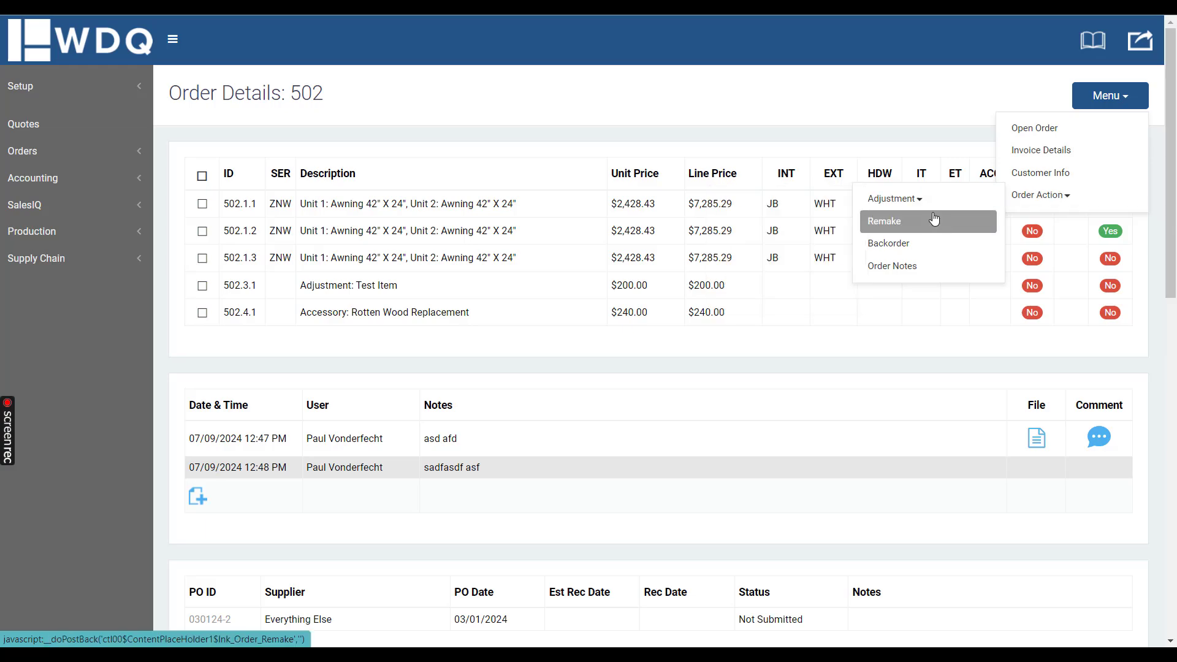
pyautogui.click(911, 264)
pyautogui.click(534, 166)
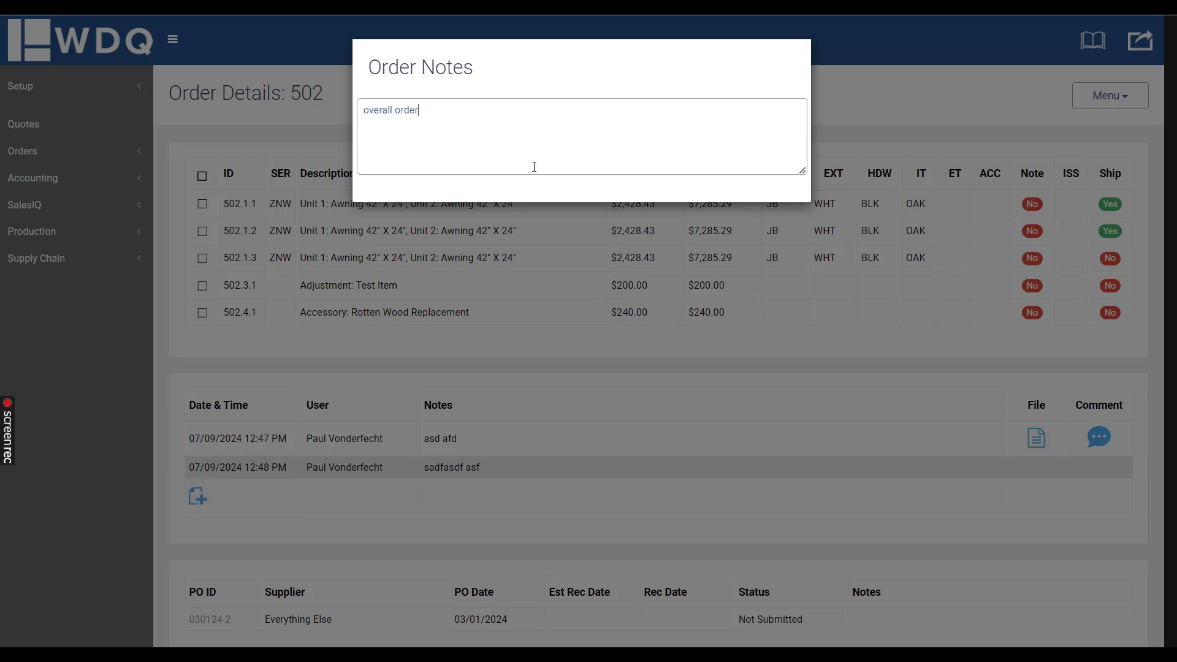
pyautogui.click(922, 105)
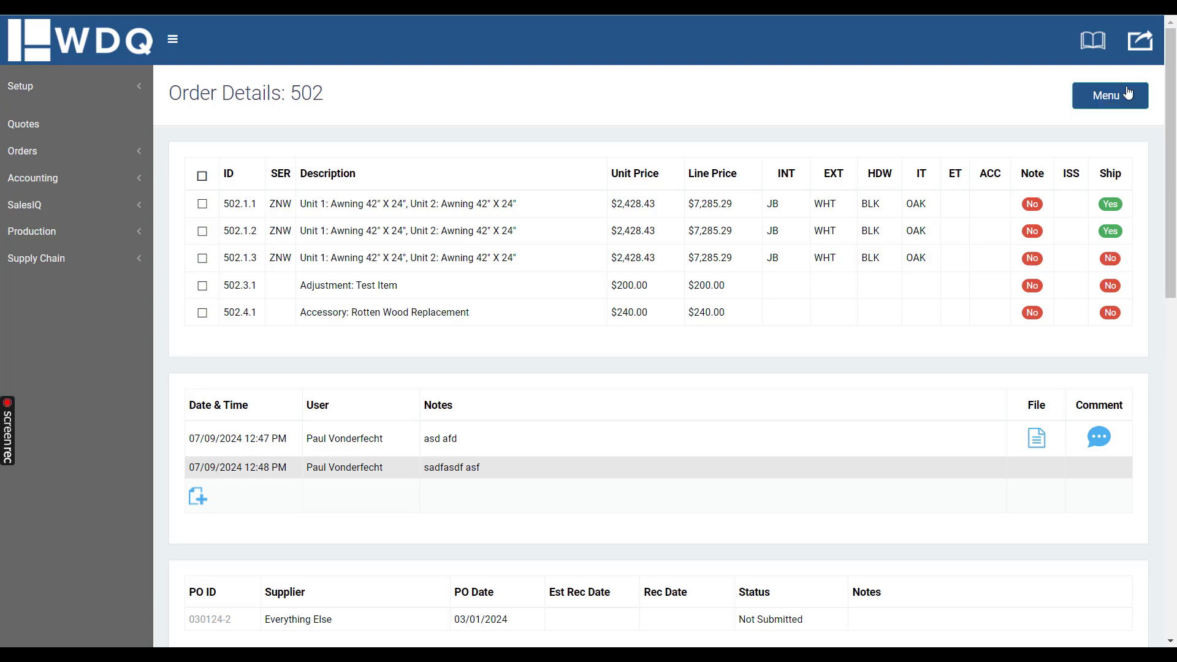
# - Open the order actions menu and line 502.1.1's empty note, closing both unchanged
pyautogui.click(1109, 95)
pyautogui.click(1018, 200)
pyautogui.click(1017, 201)
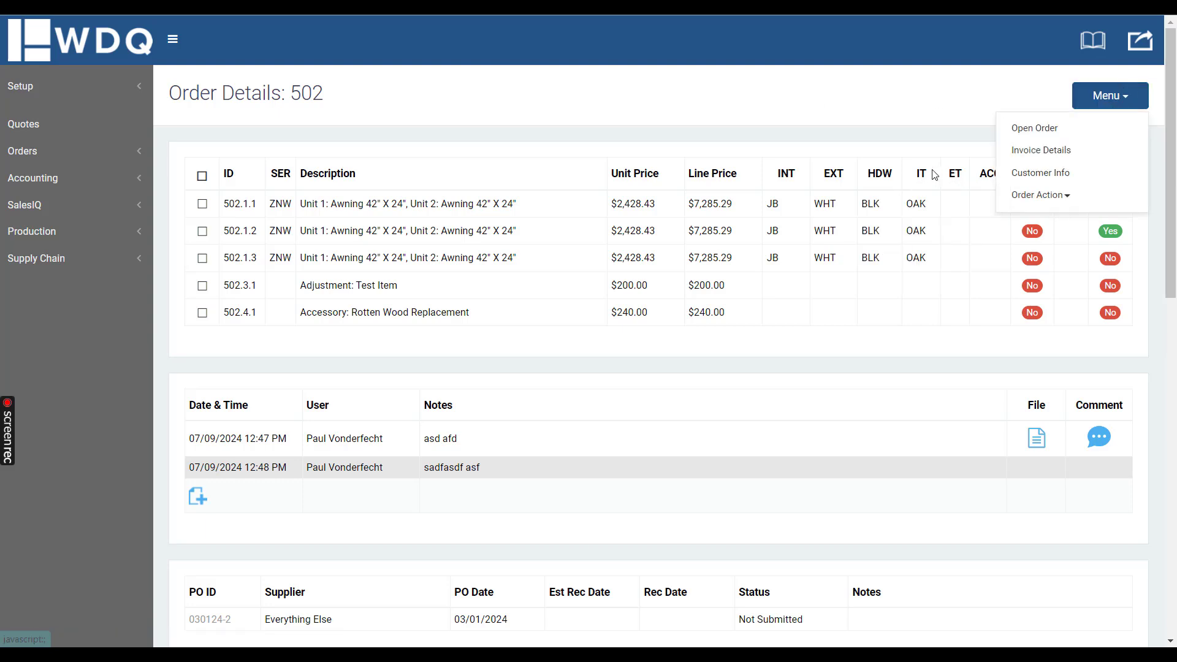
pyautogui.click(1018, 201)
pyautogui.click(915, 125)
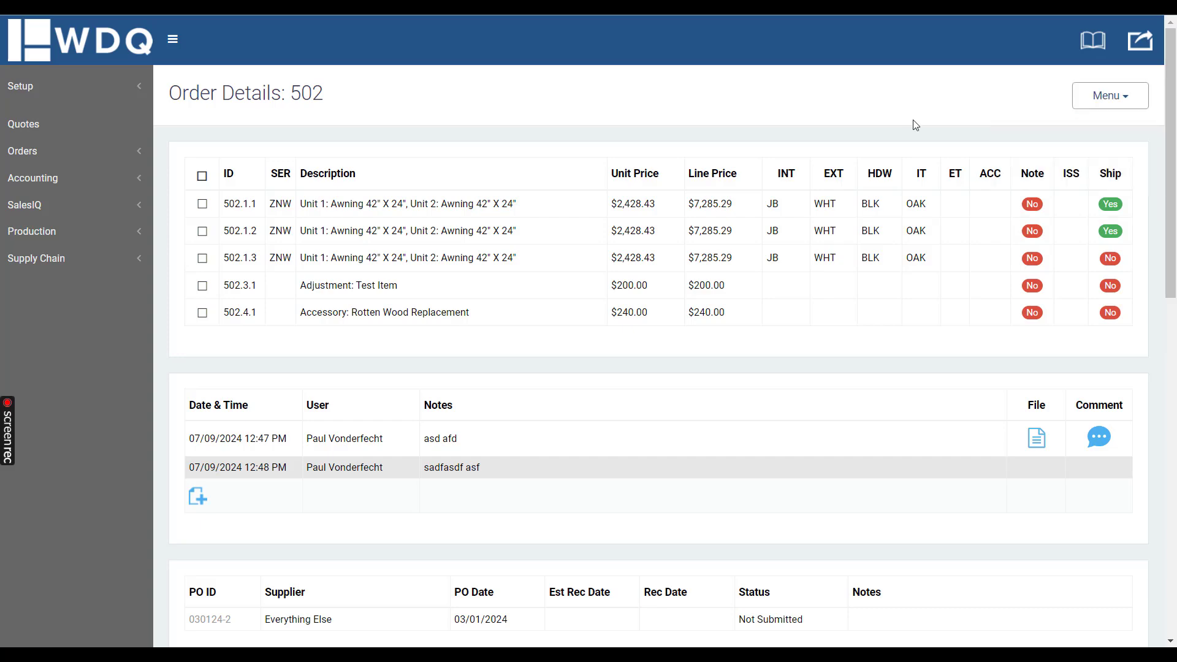
pyautogui.click(1033, 206)
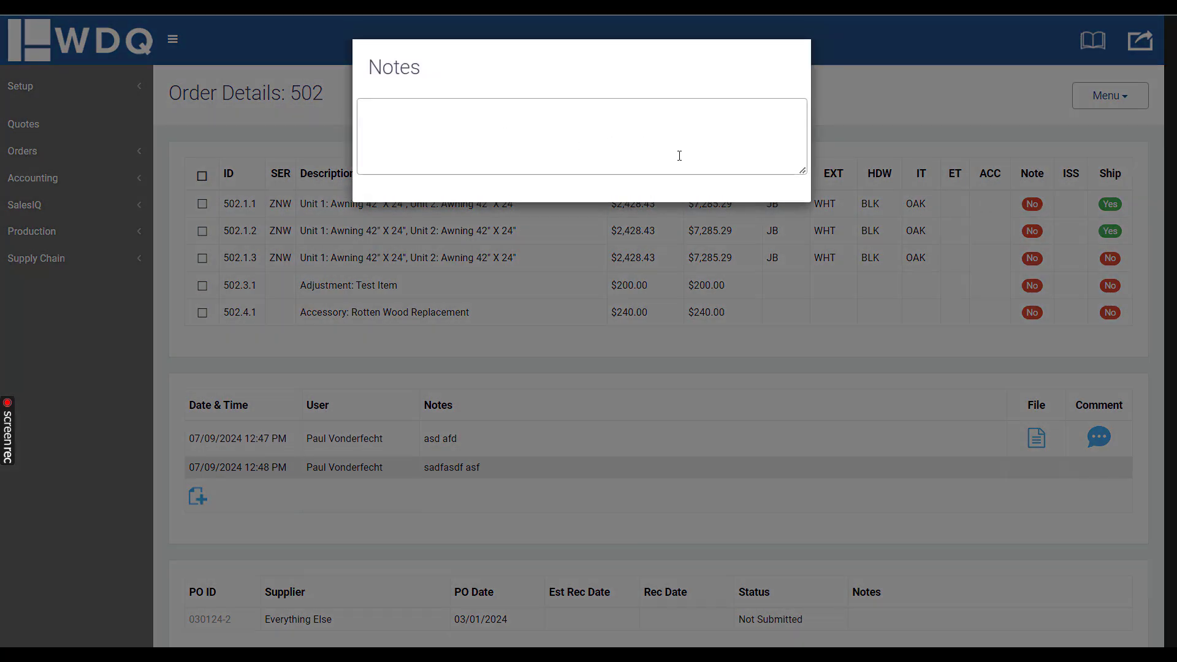
pyautogui.click(921, 114)
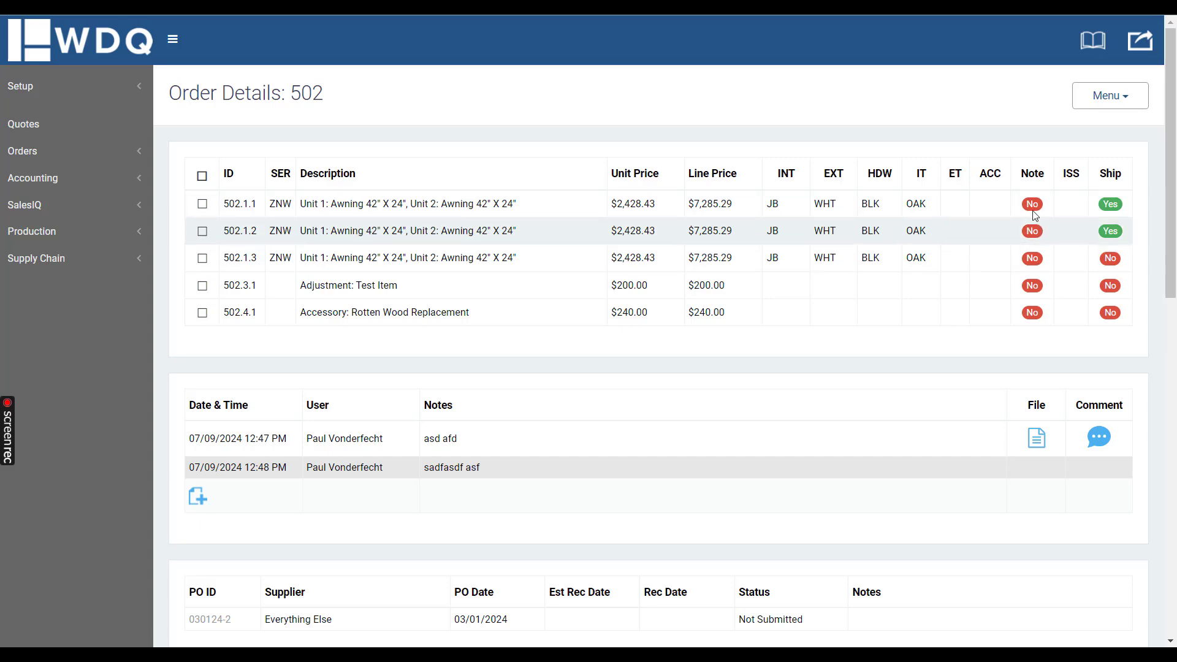
# - Write 'Line notes here.' as line 502.1.1's note and save it
pyautogui.click(1033, 224)
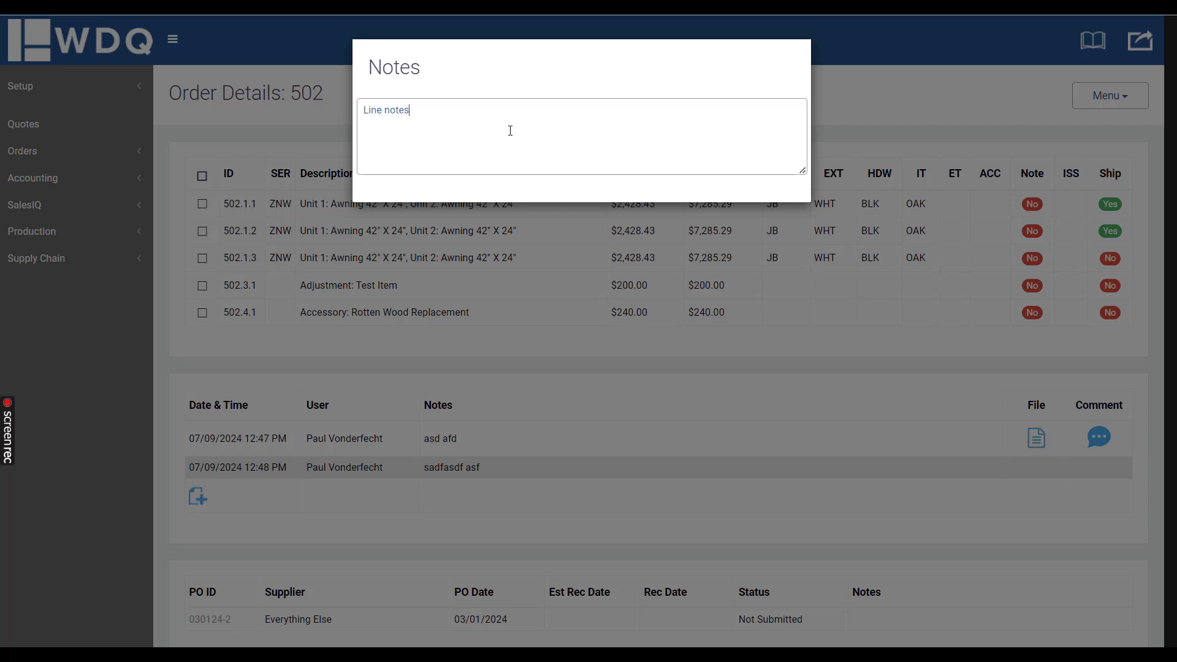
pyautogui.write('Line notes here.')
pyautogui.moveTo(475, 103); pyautogui.dragTo(368, 108)
pyautogui.click(839, 101)
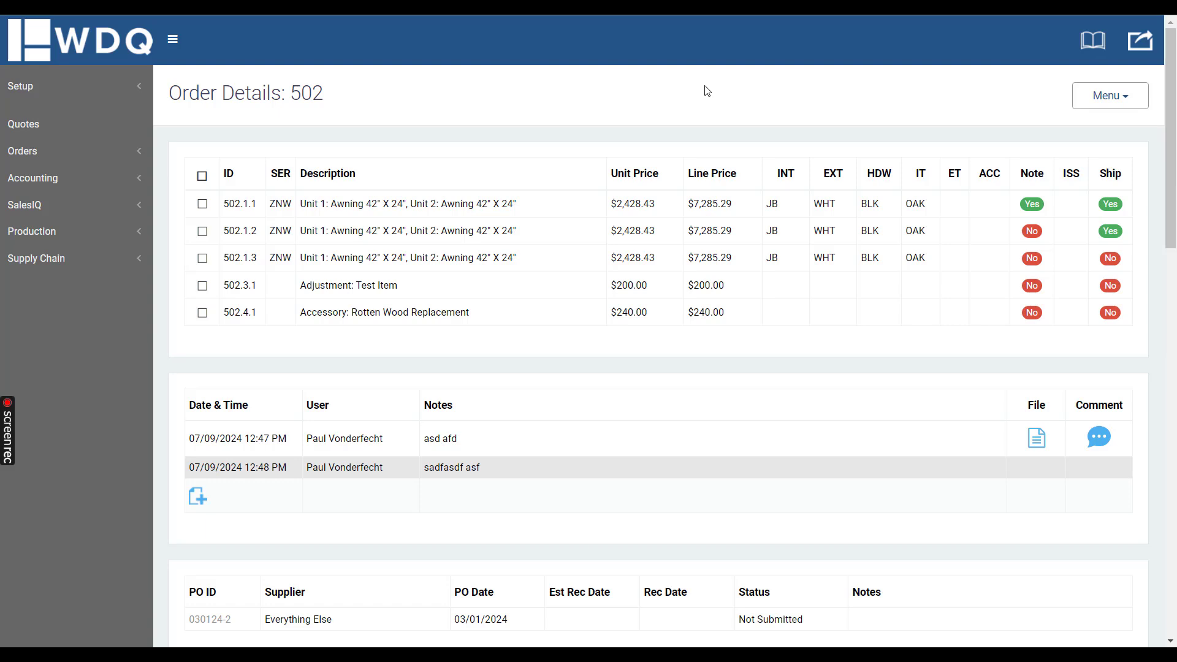
# - Post 'Test message for video' on order 502, attaching twist_assist.gif from the Desktop
pyautogui.scroll(-1, 704, 89)
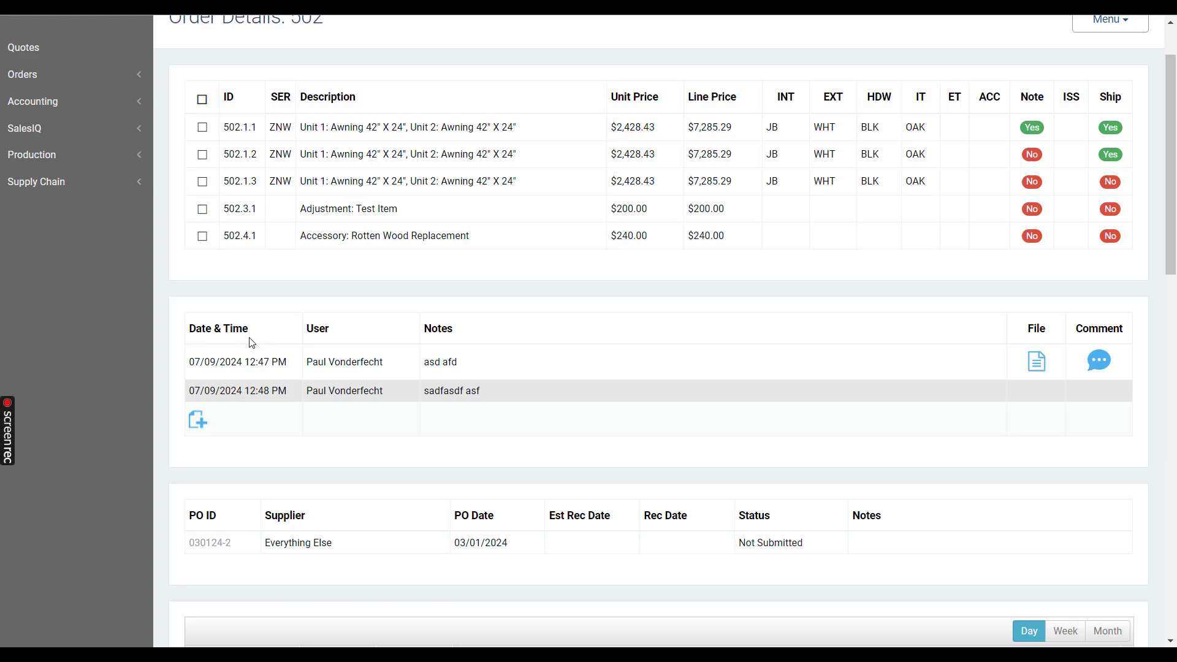
pyautogui.click(198, 422)
pyautogui.click(546, 144)
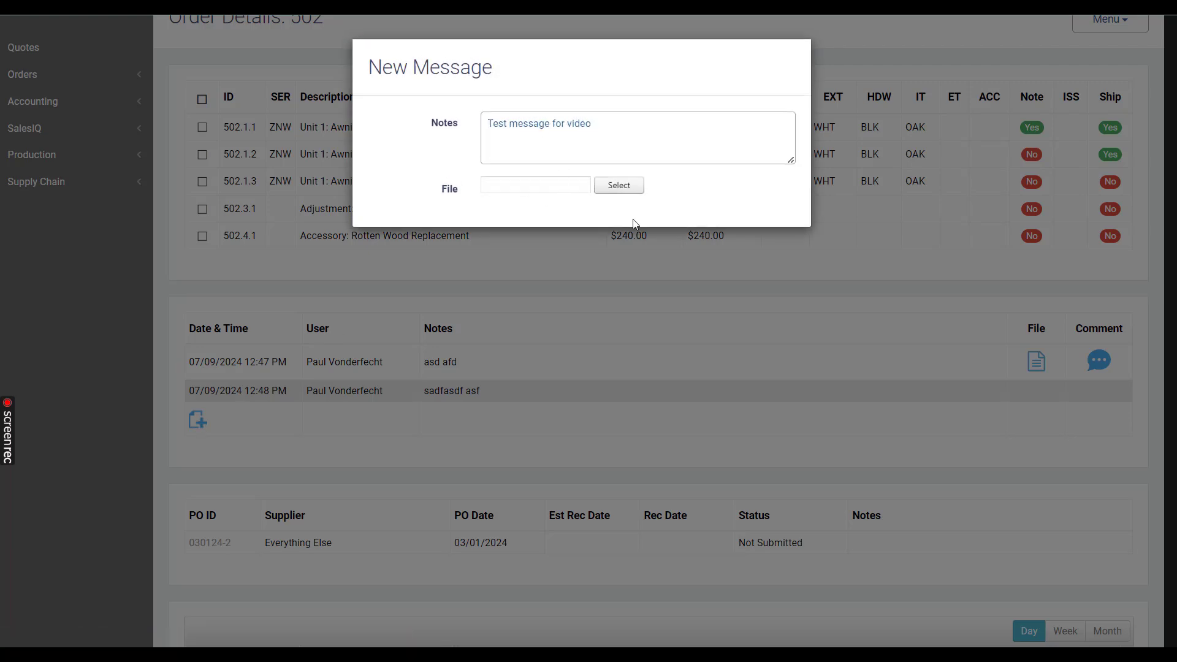
pyautogui.click(636, 187)
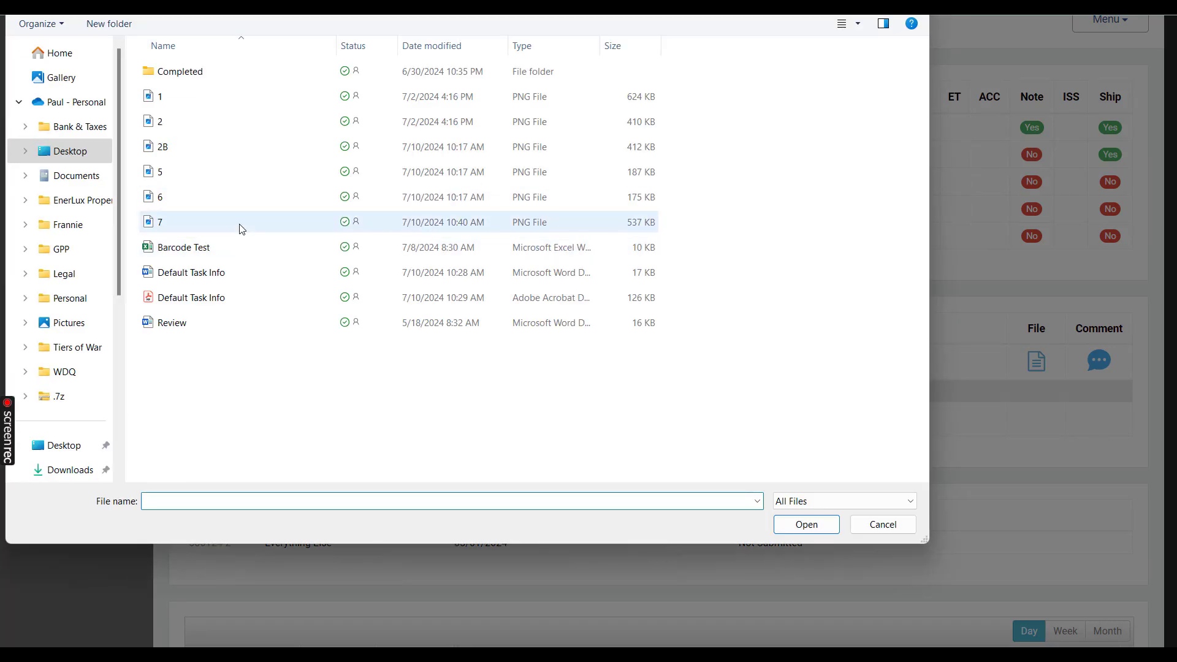
pyautogui.click(67, 150)
pyautogui.scroll(-3, 250, 294)
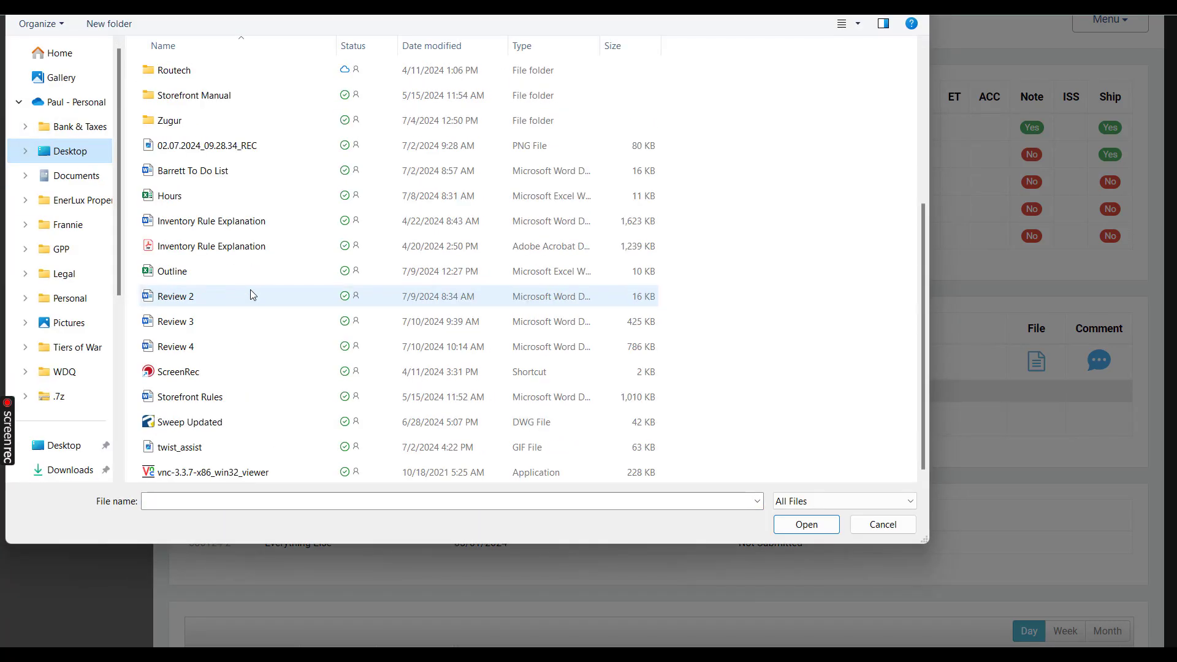
pyautogui.click(203, 454)
pyautogui.click(820, 519)
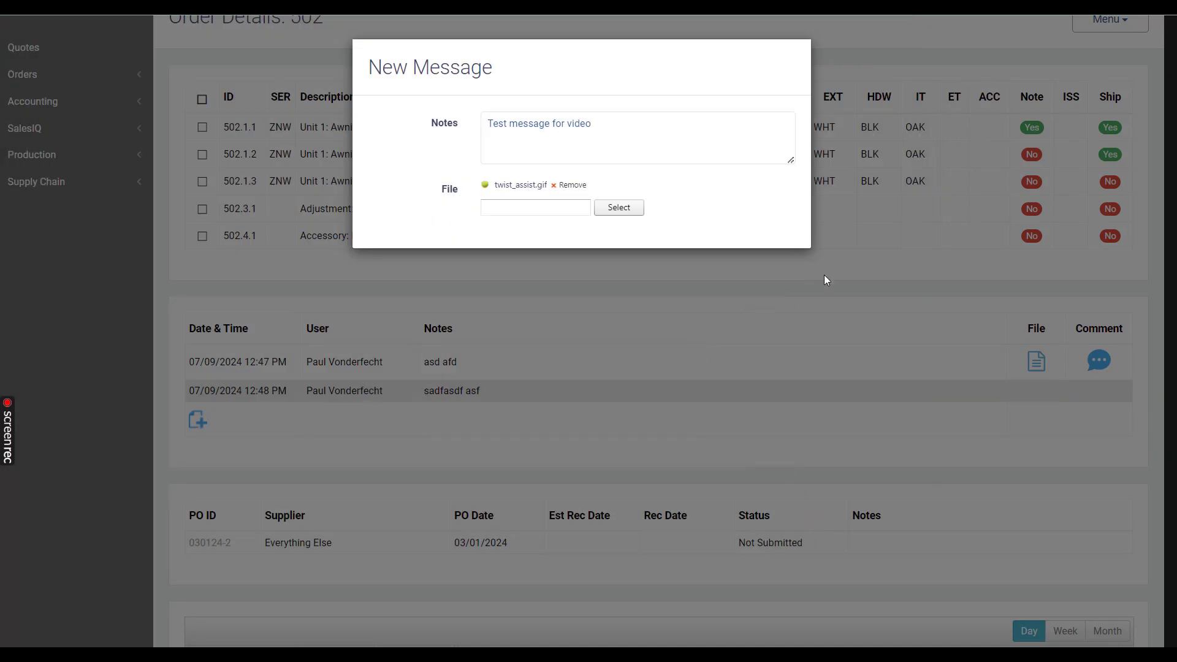
pyautogui.click(861, 270)
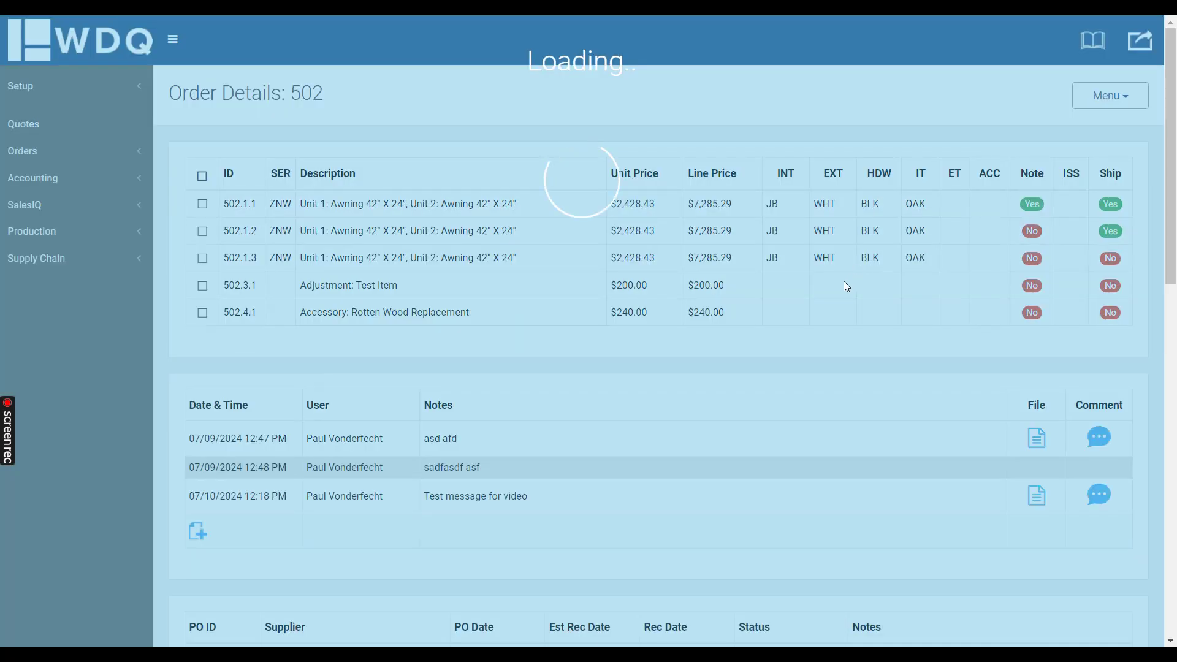
# - Add the reply comment 'Sounds good' under the test message and confirm it posted
pyautogui.scroll(-4, 500, 322)
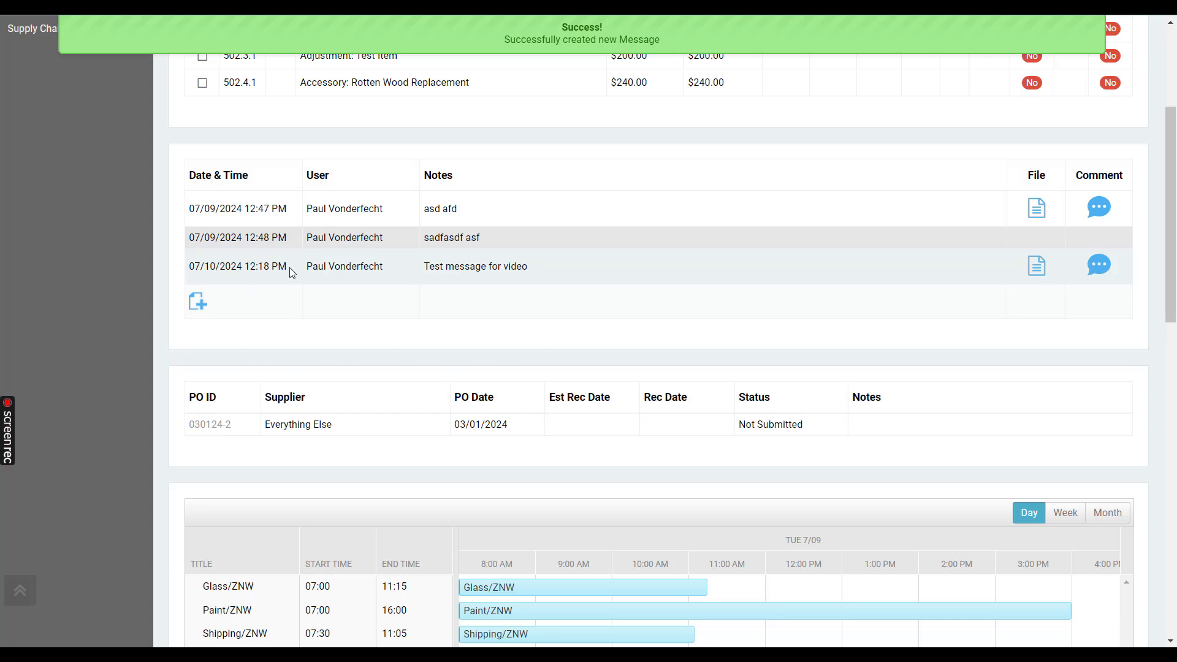
pyautogui.moveTo(308, 269); pyautogui.dragTo(396, 274)
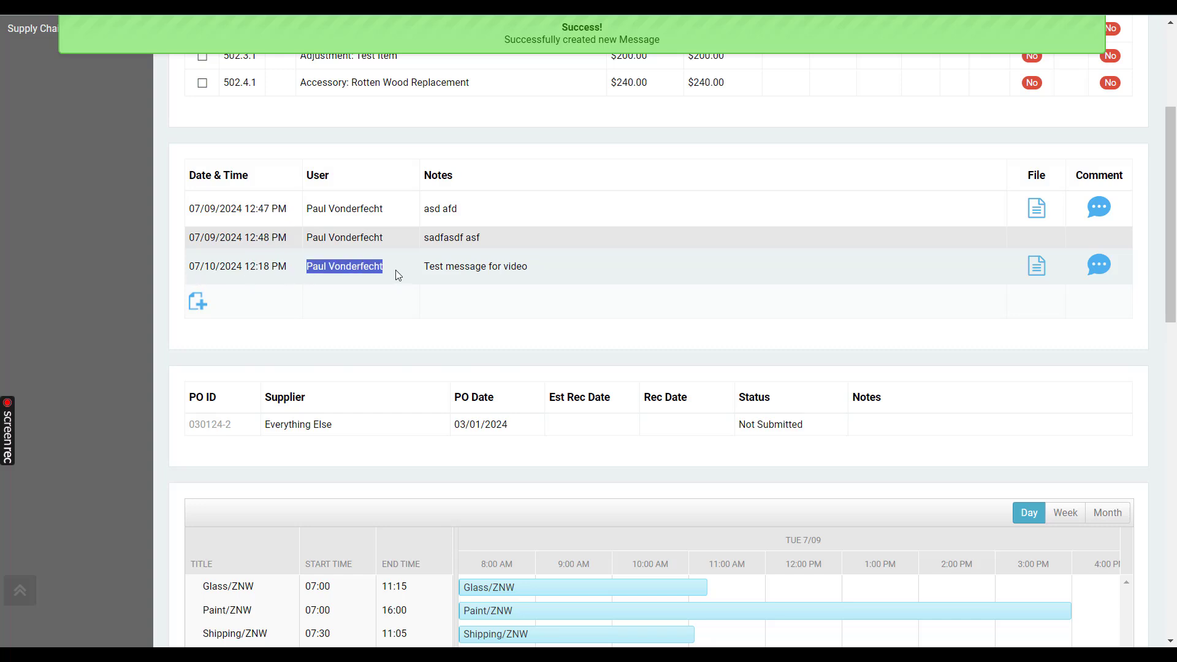
pyautogui.click(397, 270)
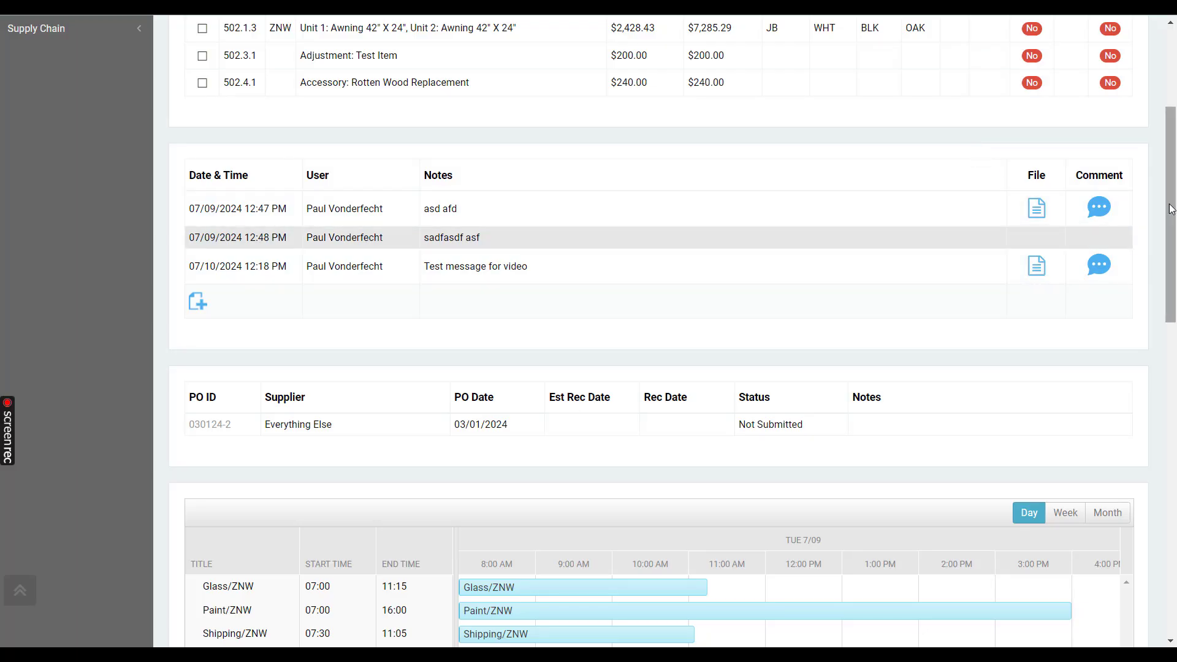
pyautogui.moveTo(1172, 206)
pyautogui.mouseDown()
pyautogui.moveTo(1171, 180)
pyautogui.moveTo(1171, 195)
pyautogui.mouseUp()
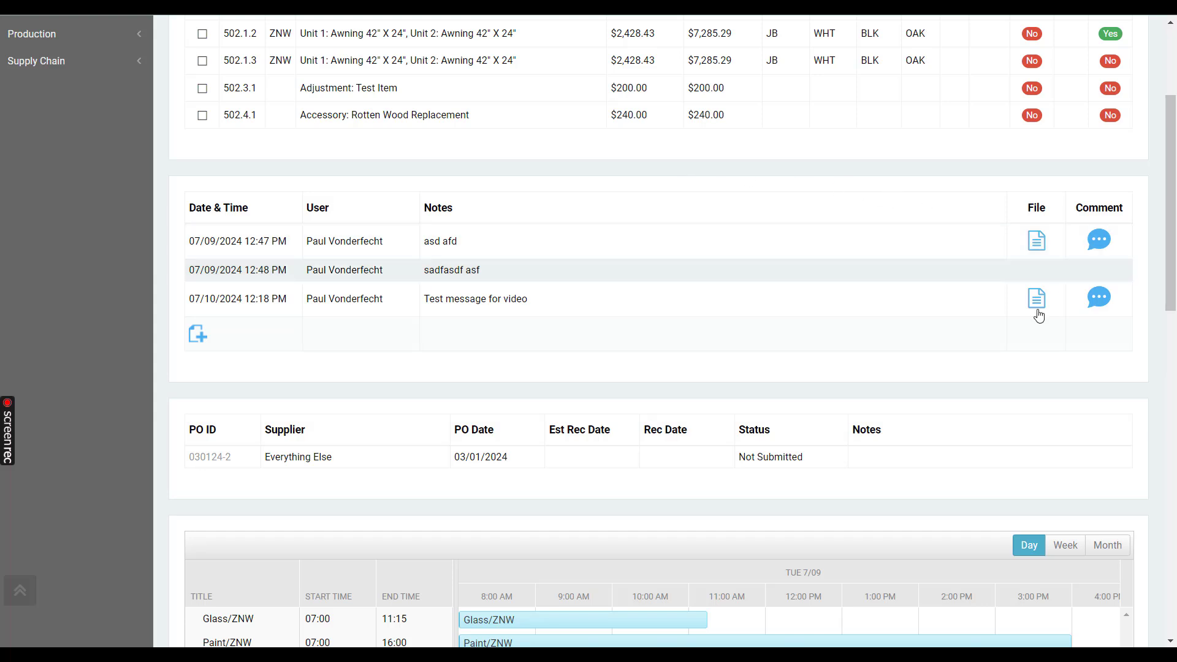
pyautogui.click(1098, 298)
pyautogui.click(667, 156)
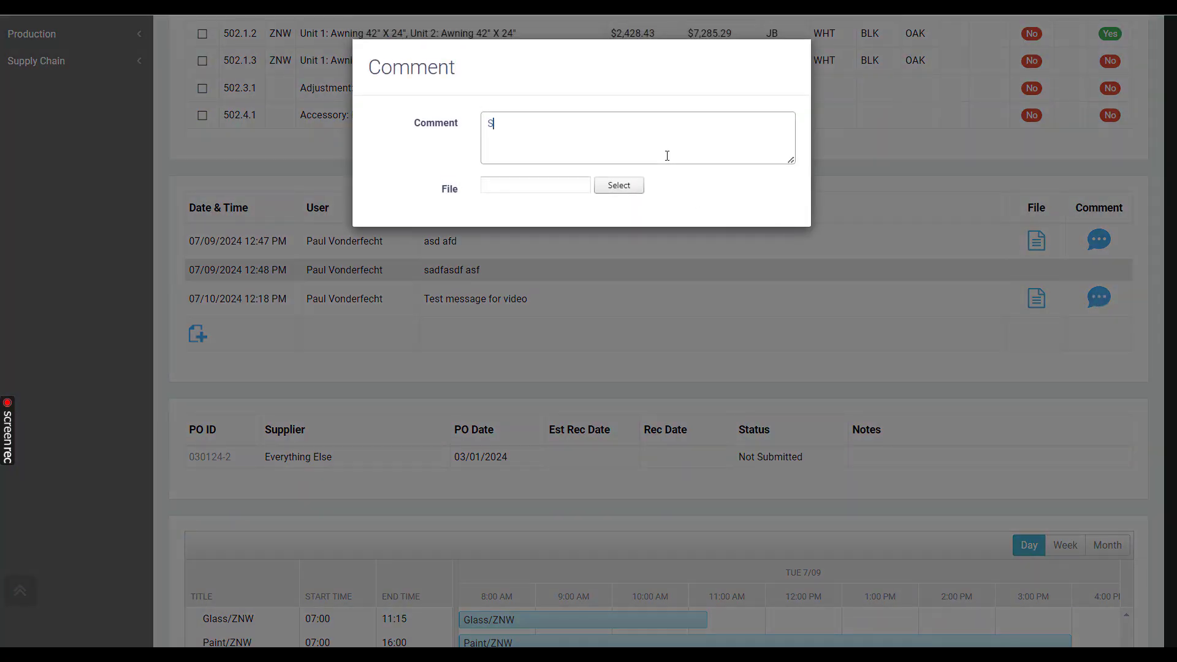
pyautogui.write('Sounds good')
pyautogui.click(972, 172)
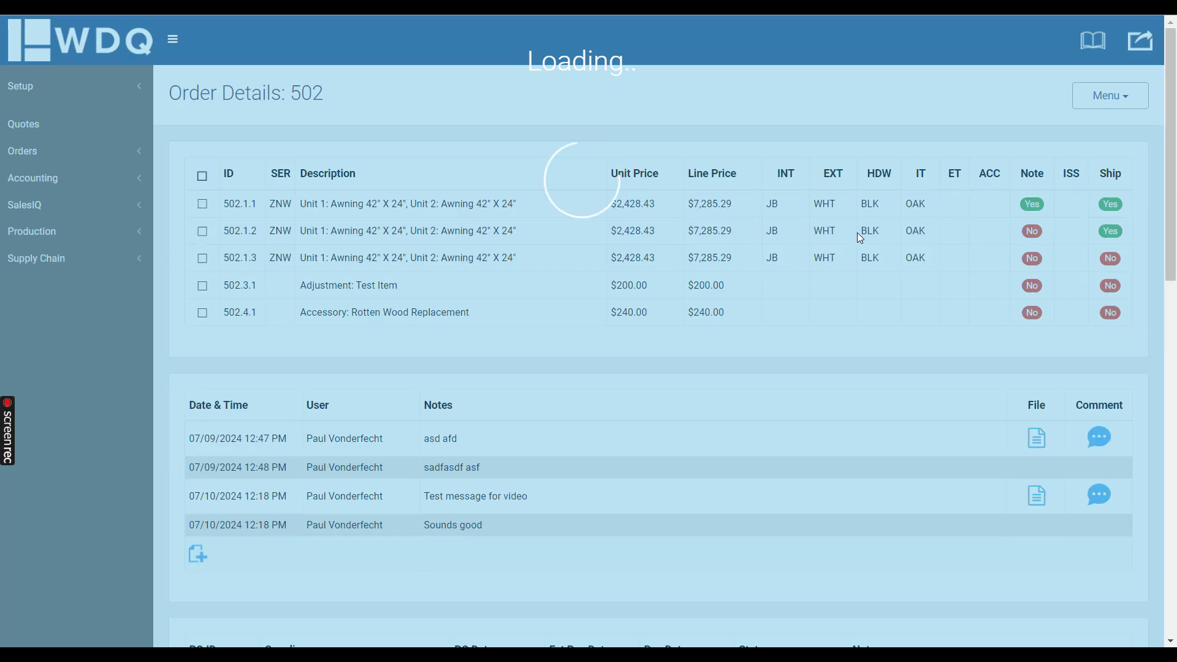
pyautogui.scroll(-3, 747, 313)
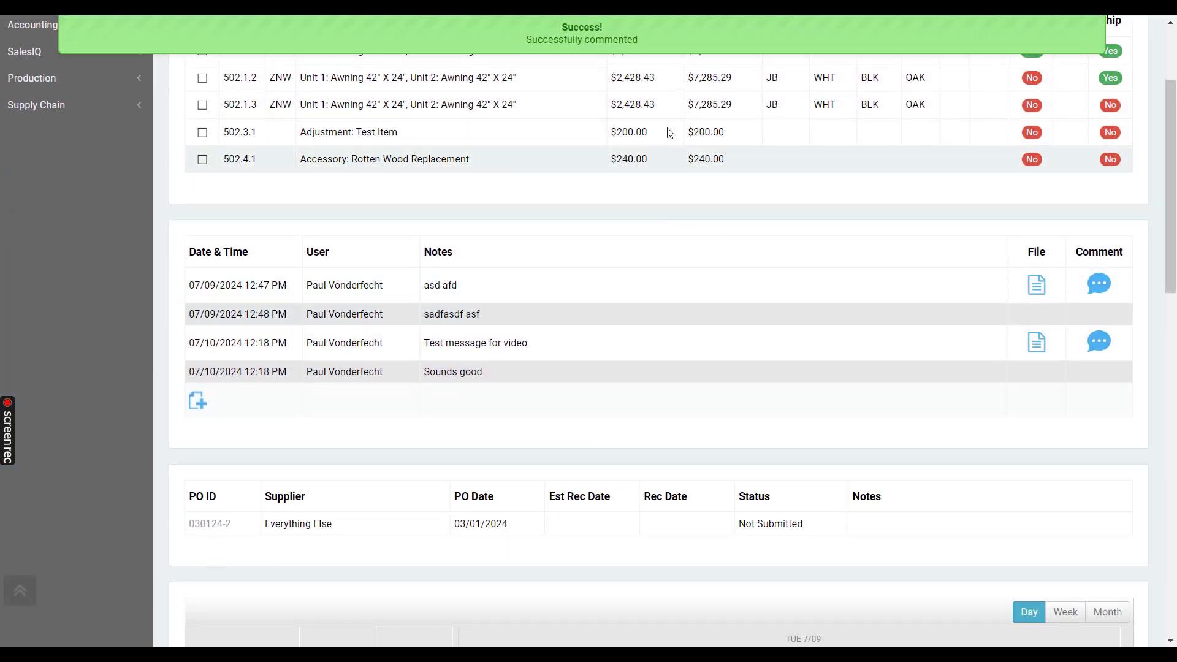
pyautogui.scroll(-1, 656, 177)
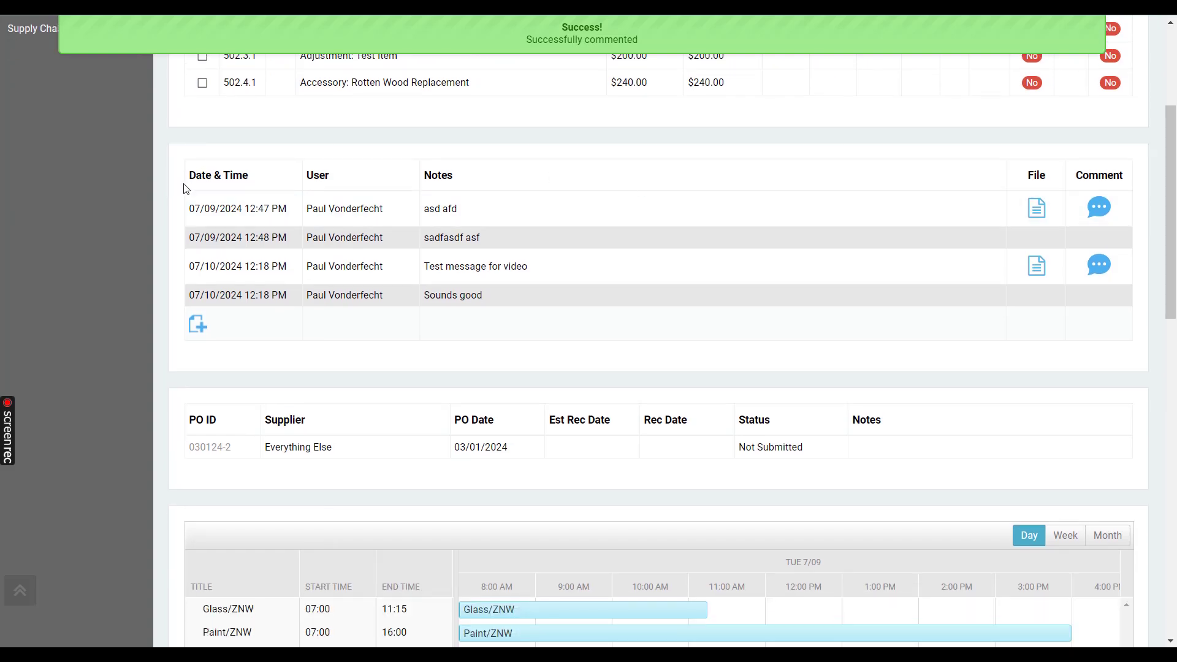
# - Scroll to order 502's purchase order table and open PO 030124-2
pyautogui.scroll(-3, 384, 196)
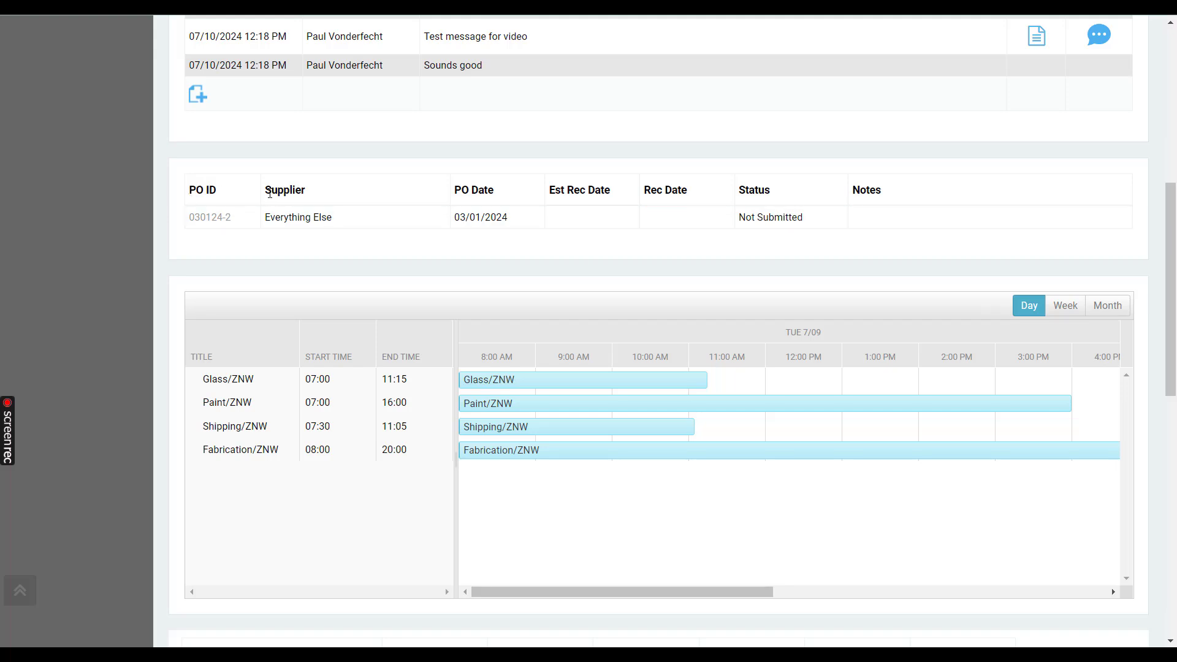
pyautogui.moveTo(270, 194); pyautogui.dragTo(315, 190)
pyautogui.click(447, 185)
pyautogui.moveTo(550, 195); pyautogui.dragTo(681, 191)
pyautogui.click(753, 195)
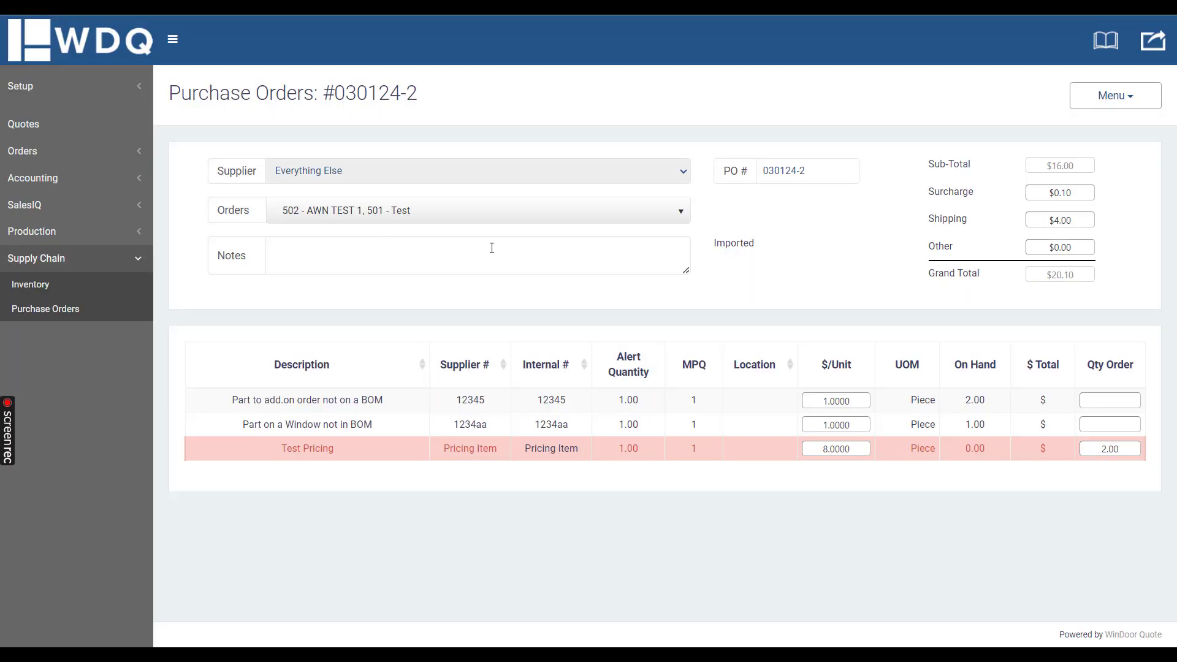
# - Enter the note 'Test notes for PO training' and check which orders link to the PO
pyautogui.click(433, 254)
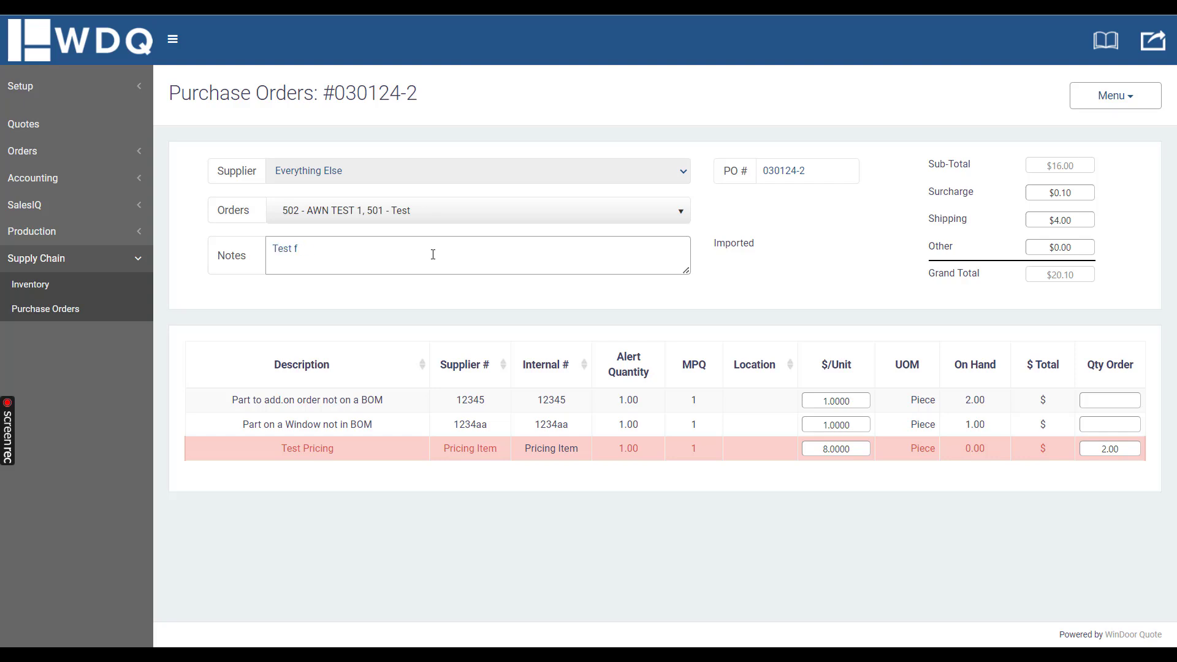
pyautogui.write('Test notes for PO training')
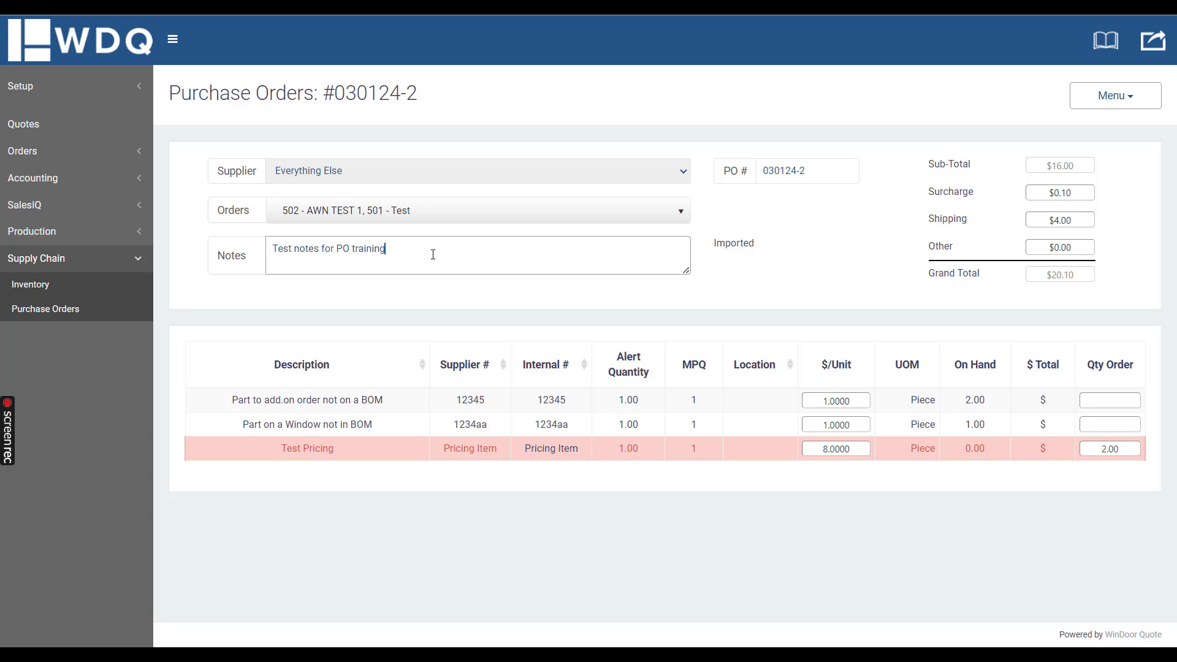
pyautogui.click(348, 203)
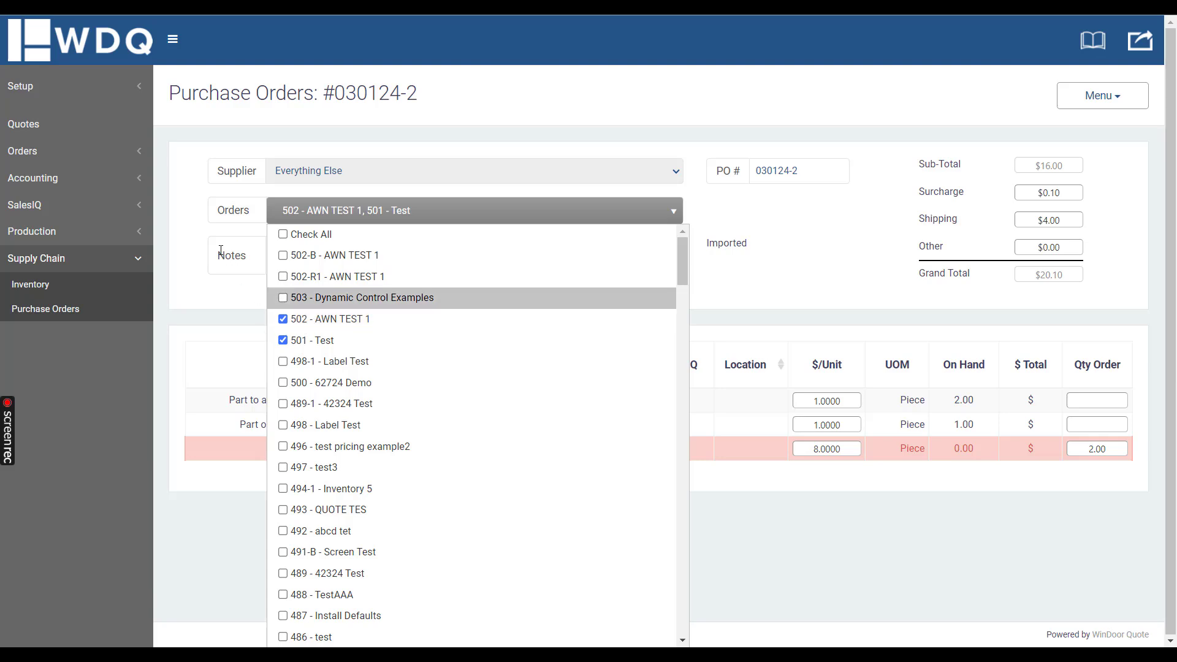
pyautogui.click(203, 231)
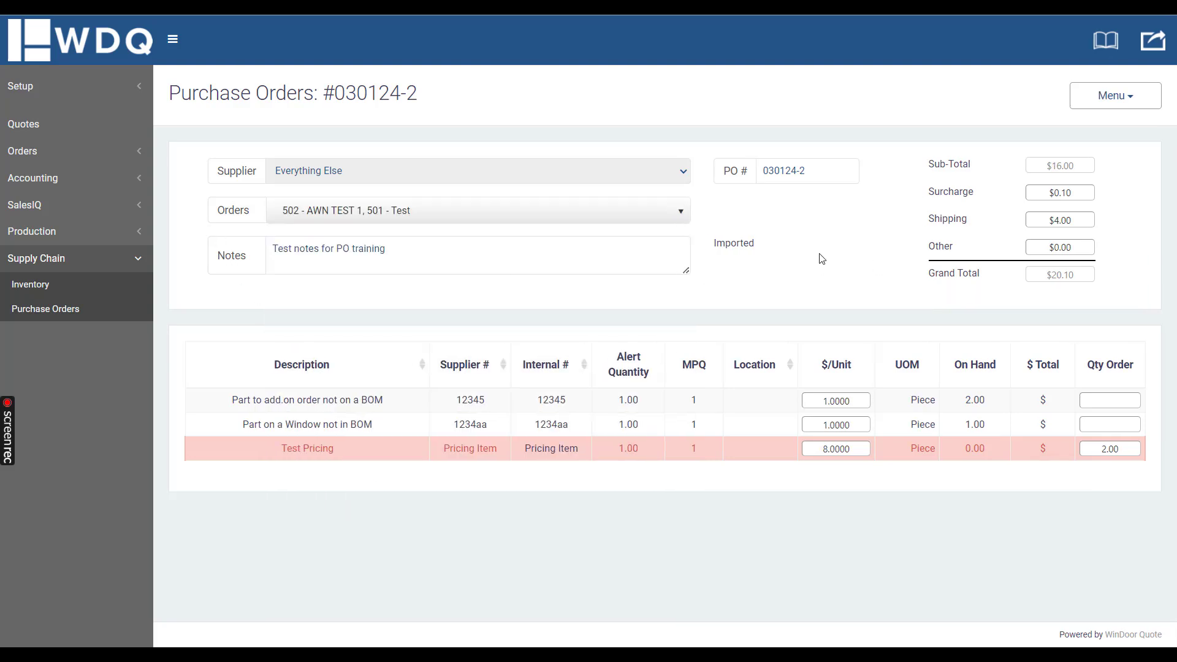
# - Save purchase order 030124-2, then submit it and confirm the submission
pyautogui.click(1097, 96)
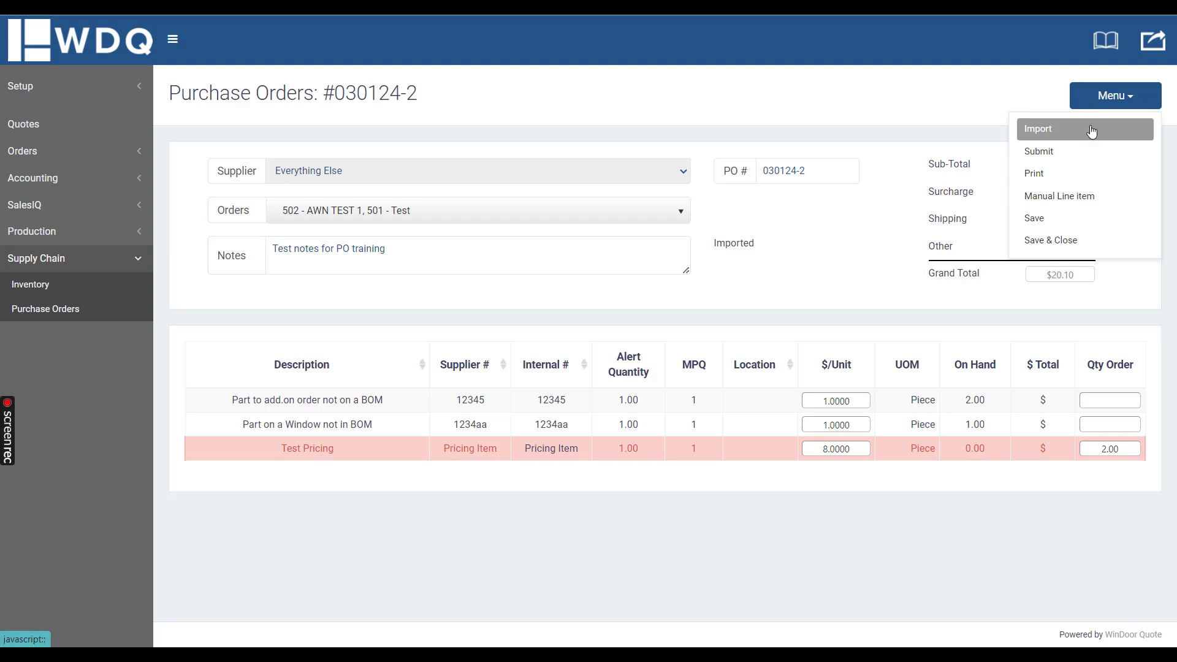
pyautogui.click(1051, 218)
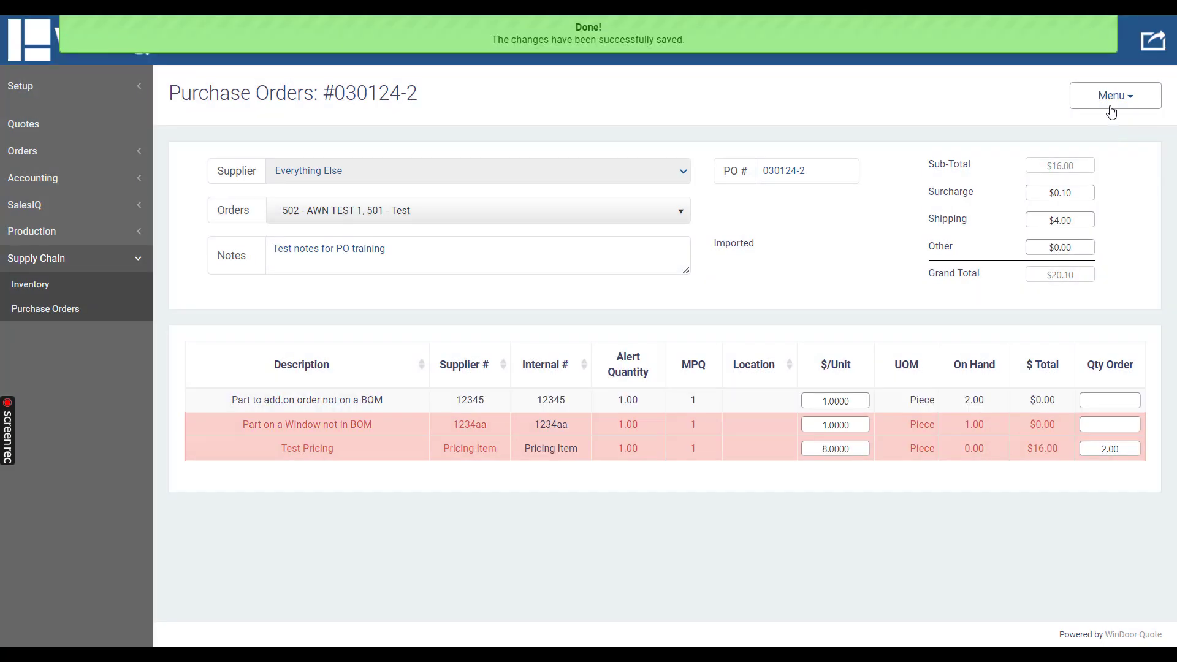
pyautogui.click(1105, 103)
pyautogui.click(1042, 151)
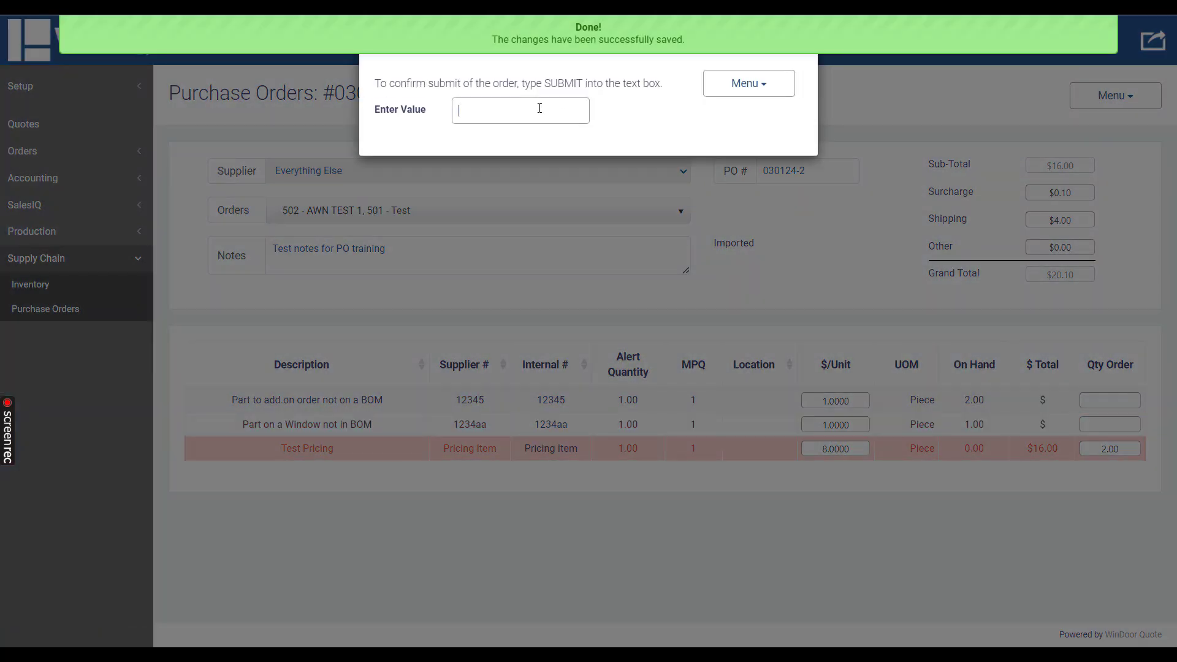
pyautogui.click(723, 89)
pyautogui.click(707, 121)
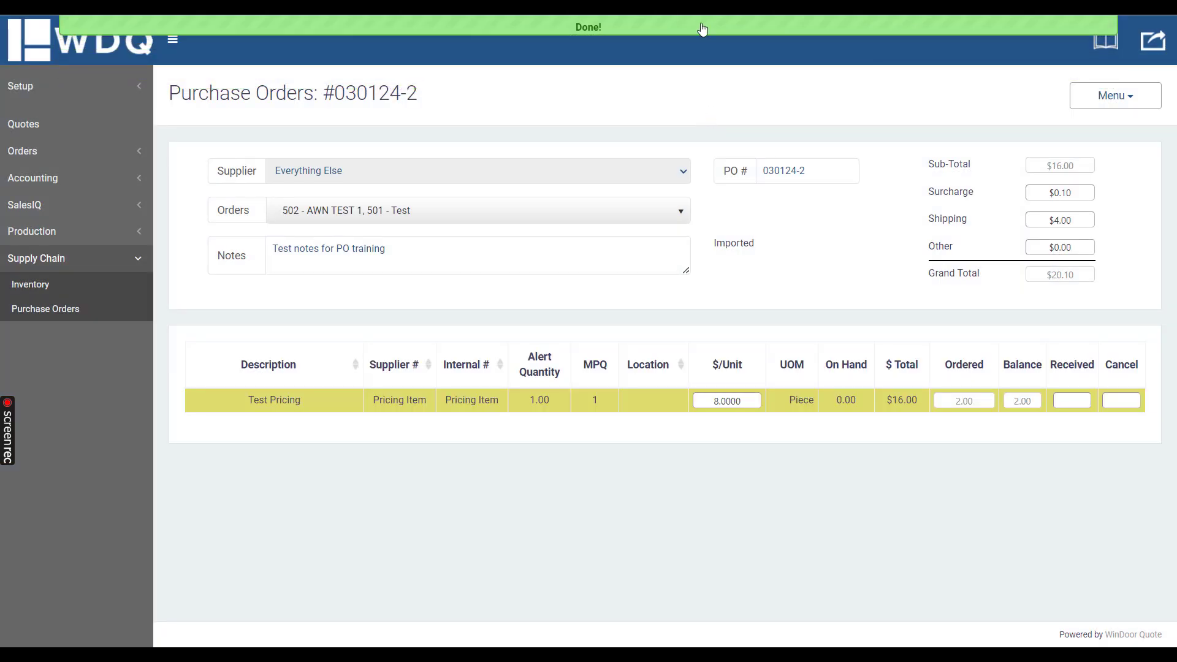
# - Reload order 502's details page and dismiss the email notification
pyautogui.scroll(-10, 147, 34)
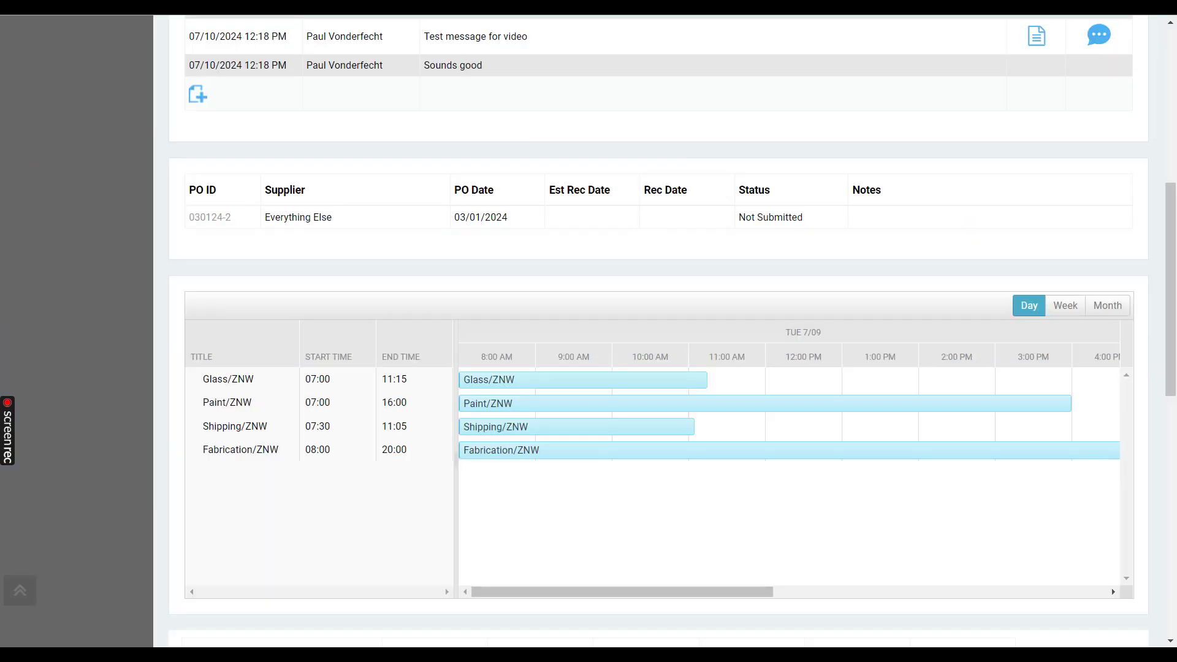
pyautogui.scroll(2, 262, 176)
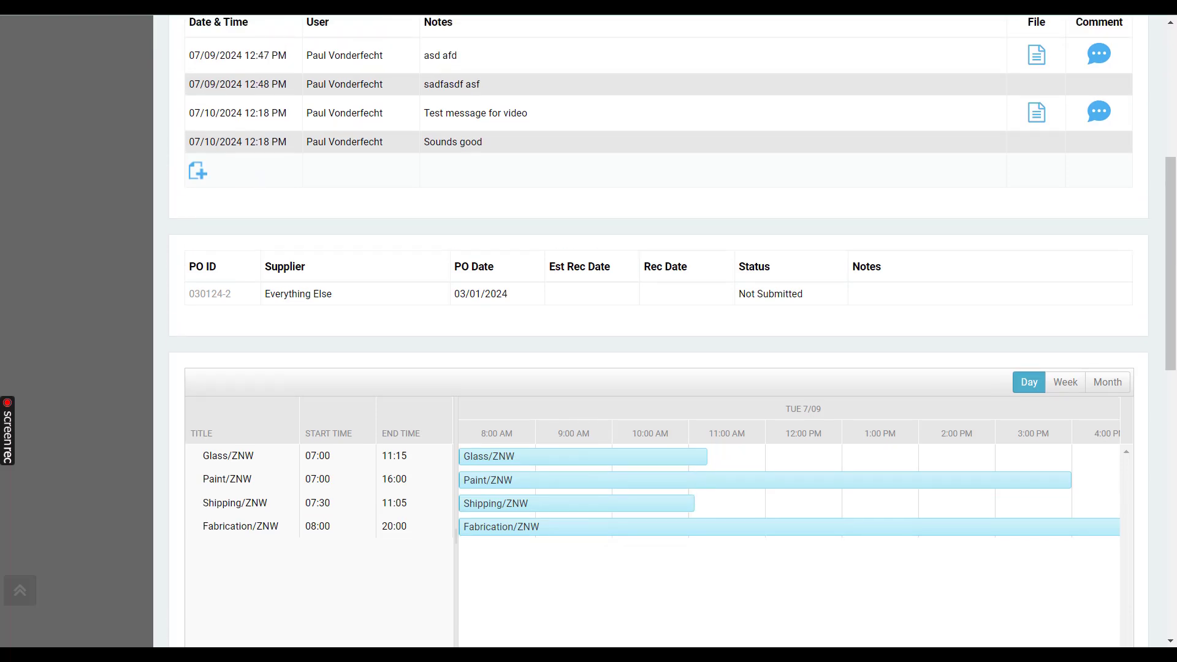
pyautogui.press('F5')
pyautogui.click(628, 126)
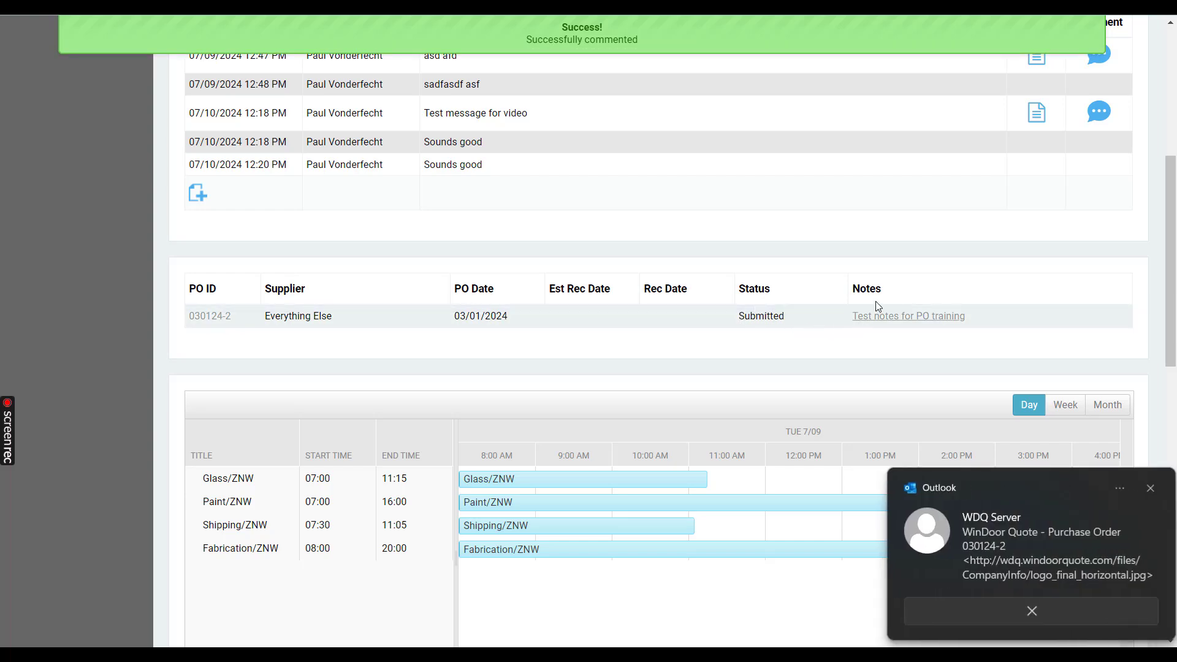
pyautogui.click(1146, 491)
# - Change the PO note to 'Test notes for PO training edit on details page.' and reopen PO 030124-2
pyautogui.click(939, 316)
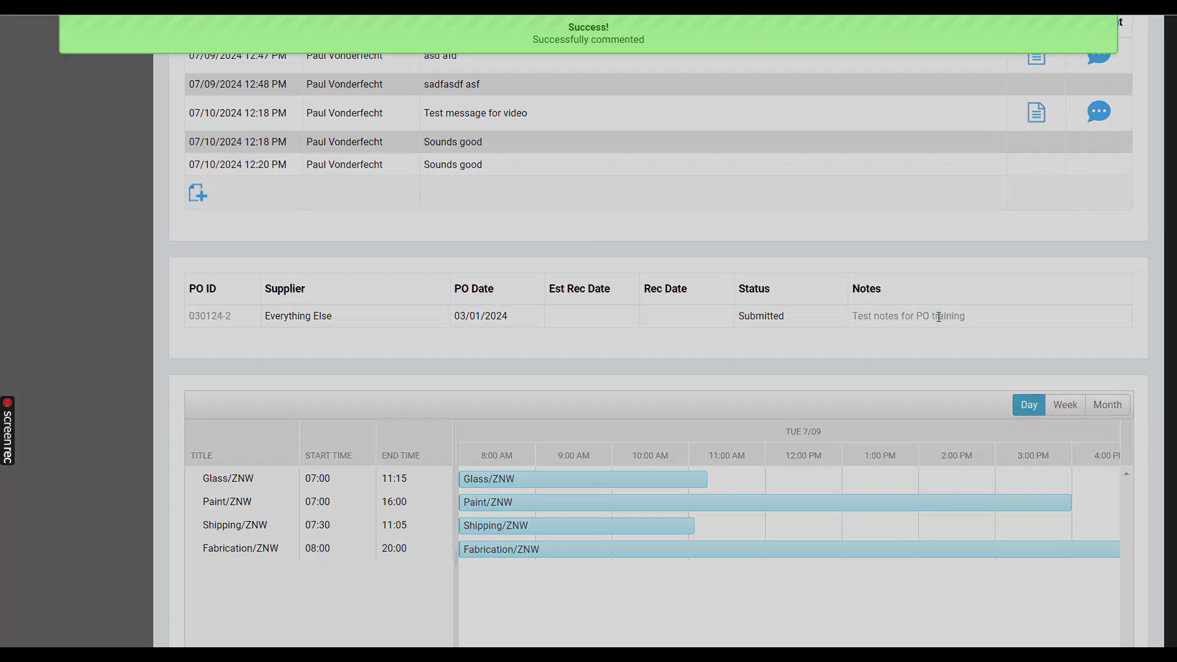
pyautogui.click(486, 103)
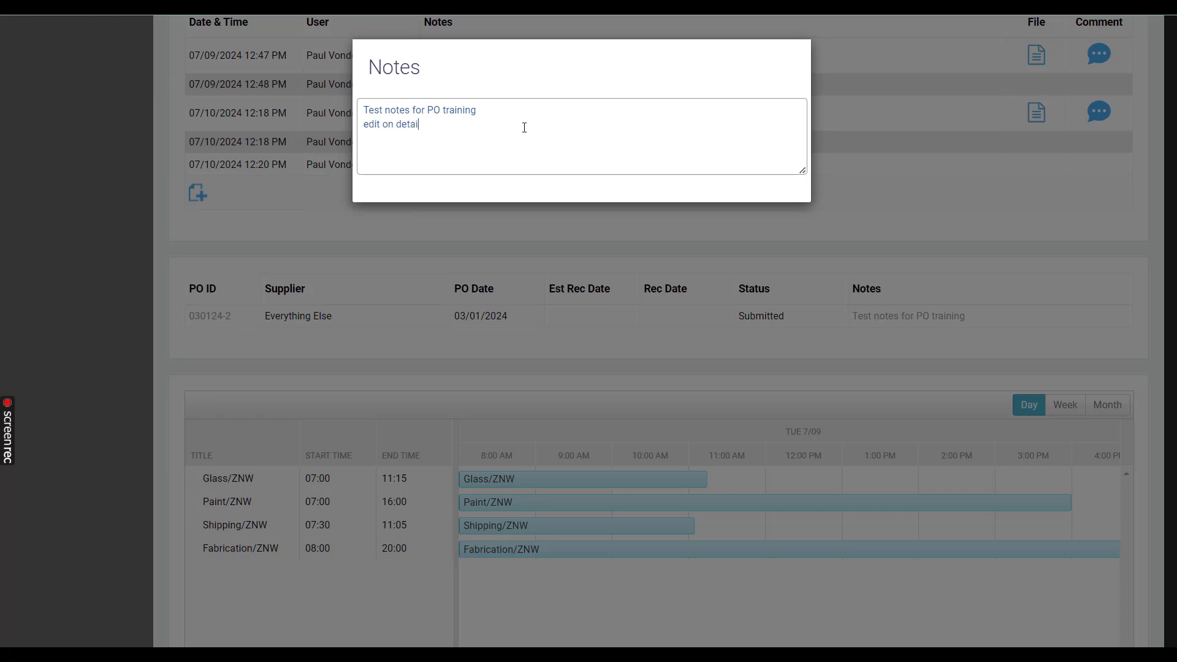
pyautogui.click(853, 221)
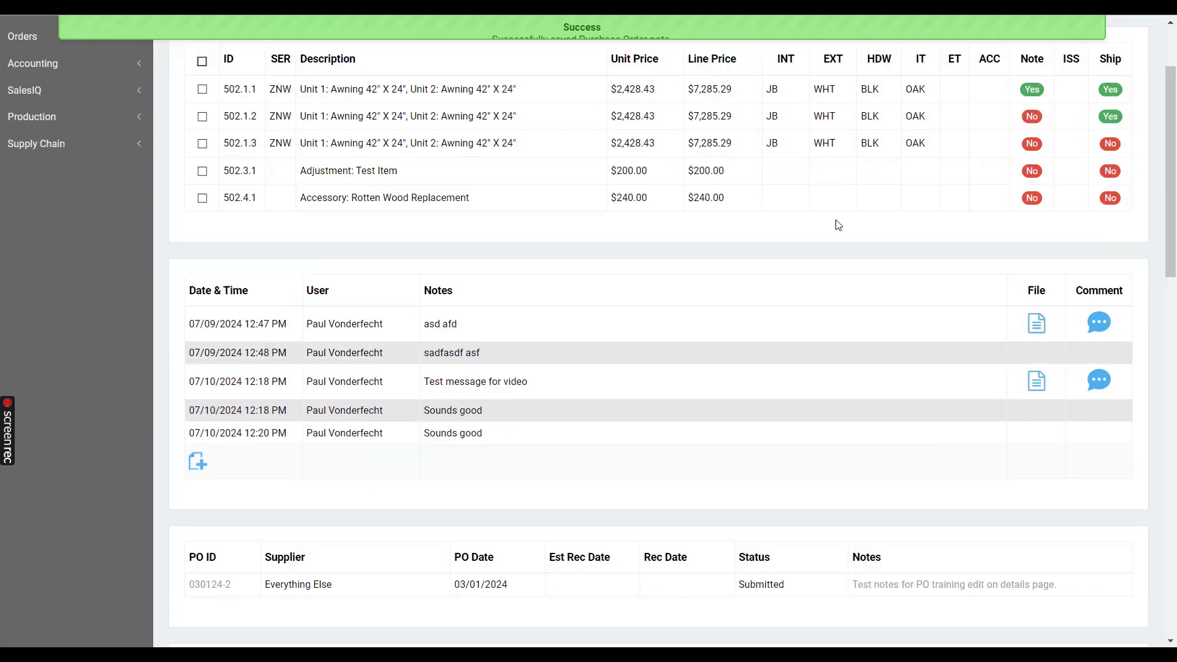
pyautogui.scroll(-5, 838, 225)
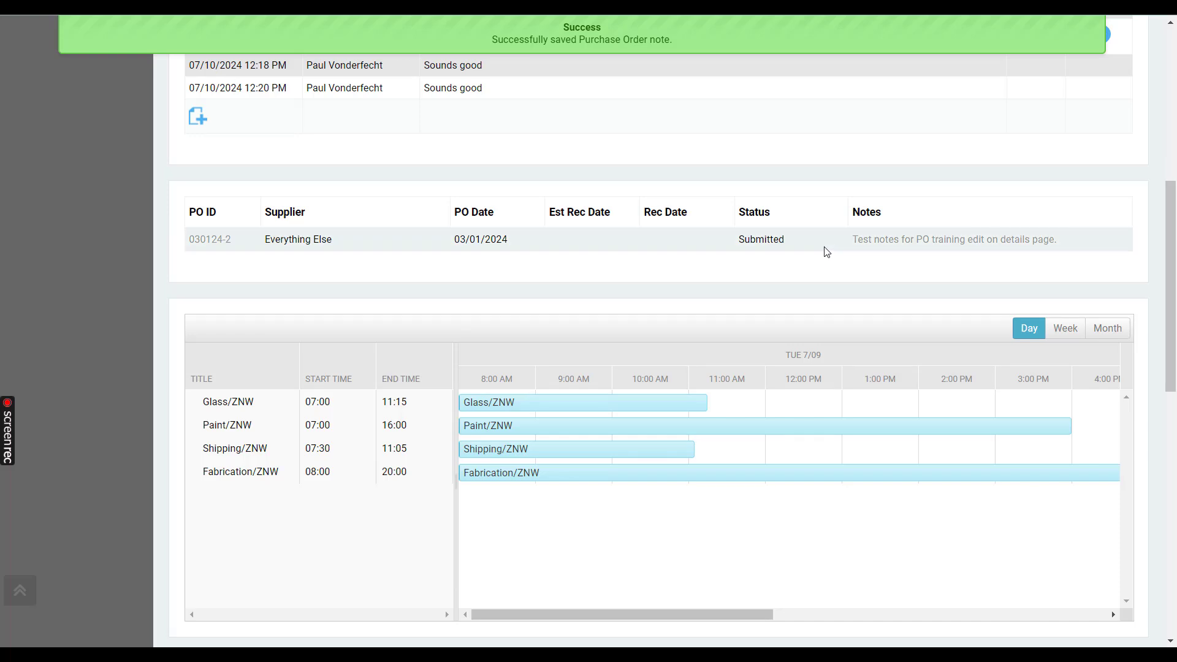
pyautogui.click(744, 230)
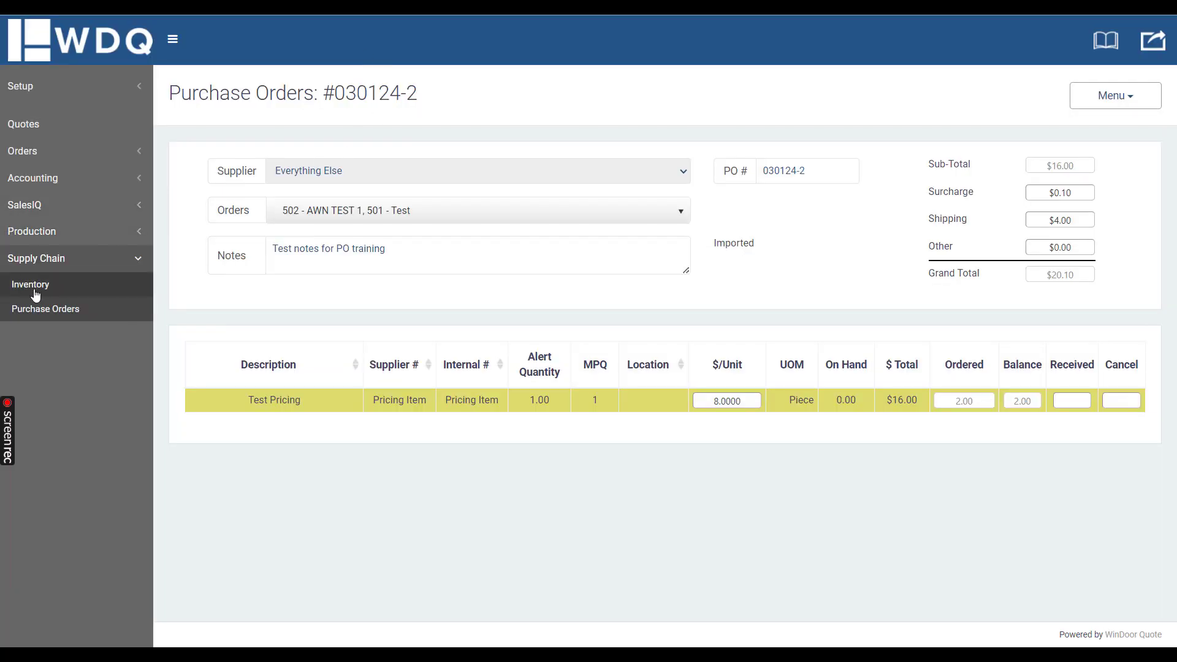
# - In the Purchase Orders list, set PO 030124-2's estimated date to 08/01/2024 and mark it Confirmed
pyautogui.click(45, 309)
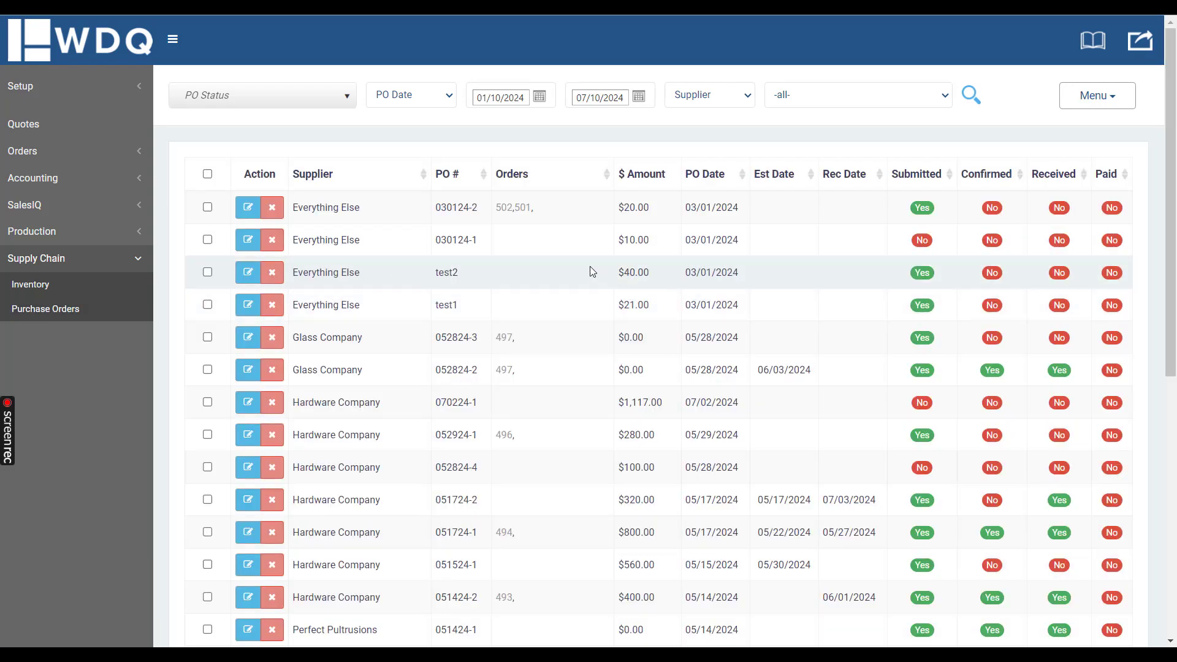
pyautogui.click(789, 212)
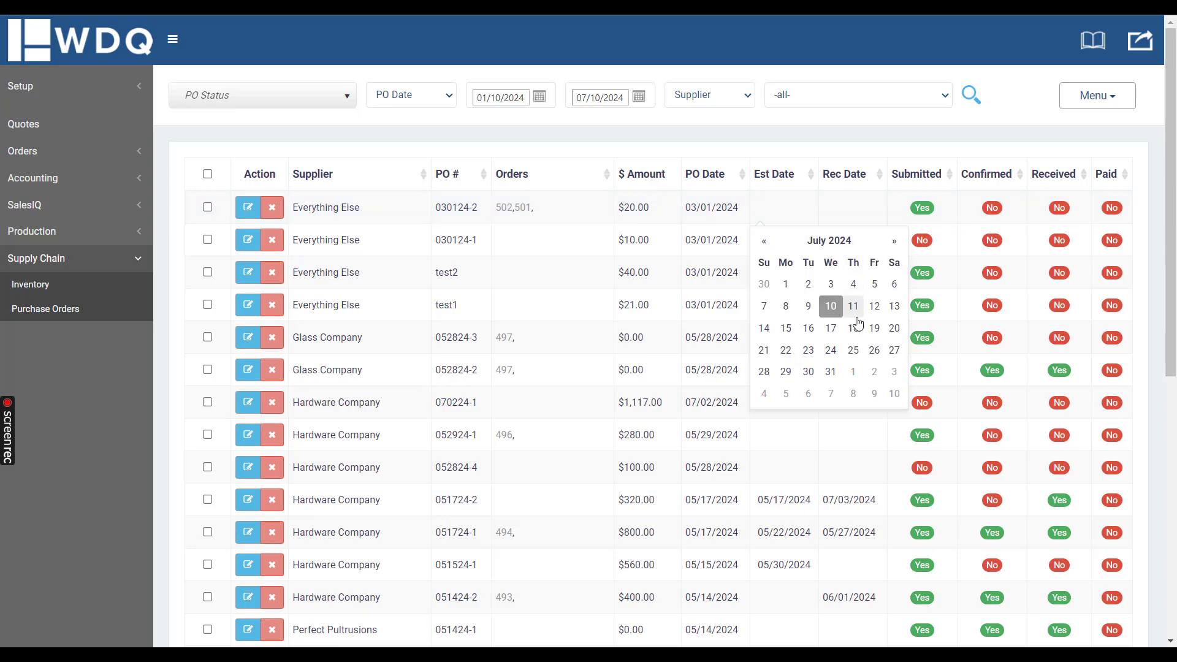
pyautogui.click(856, 373)
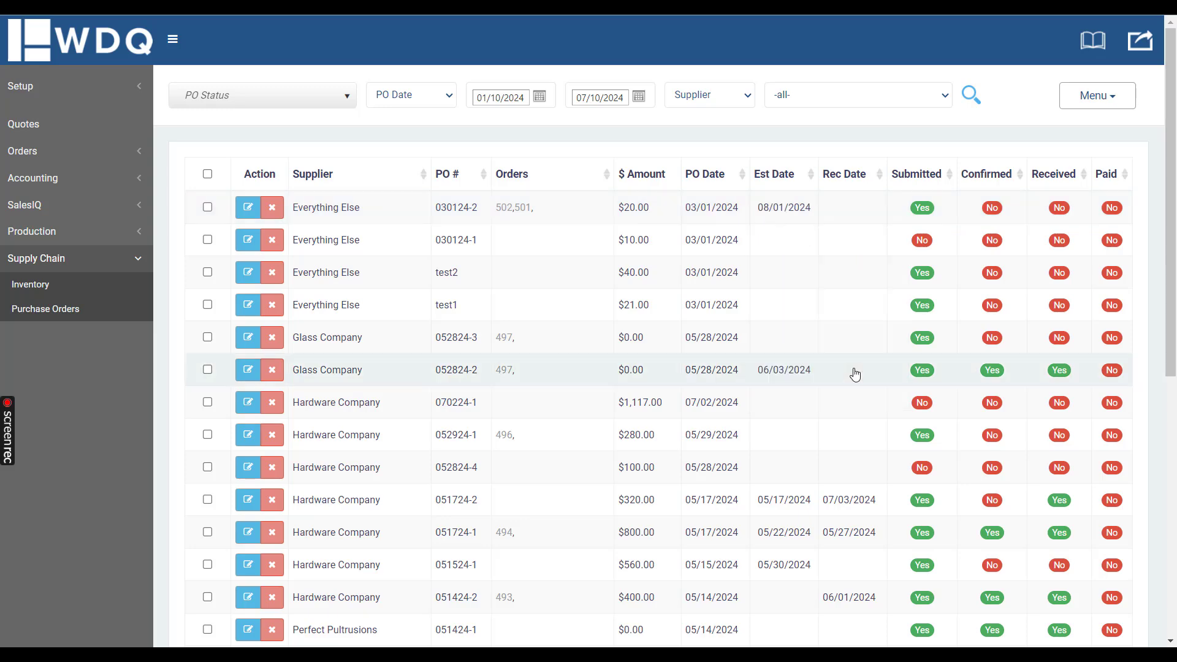
pyautogui.click(994, 210)
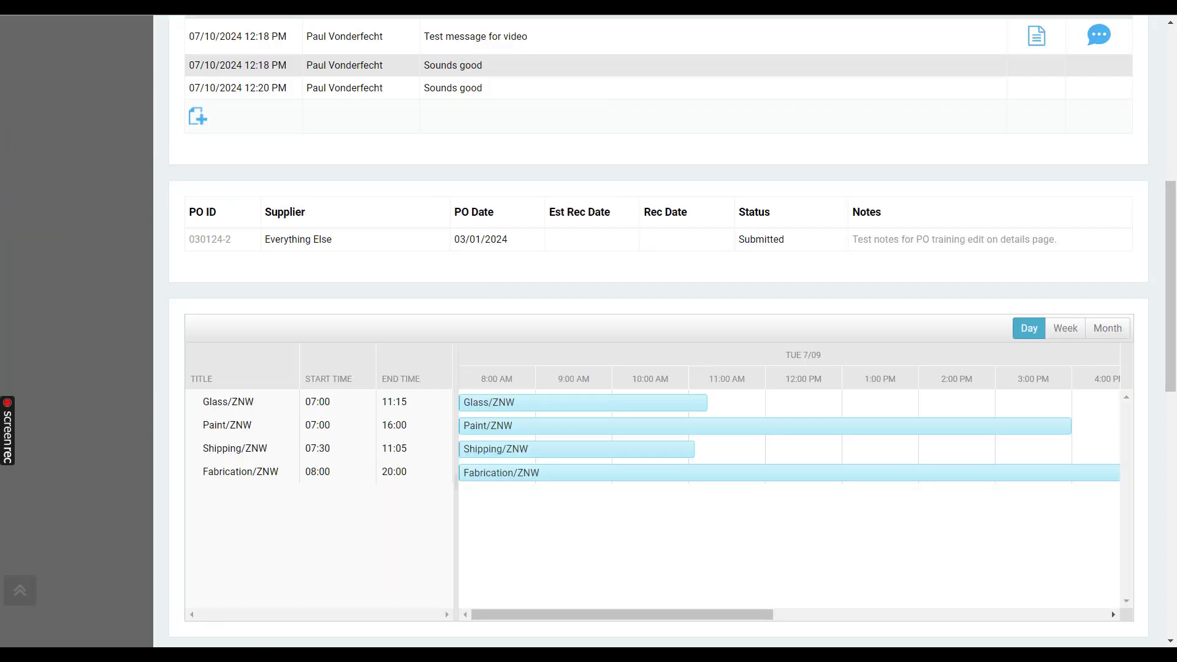
# - Return to and reload order 502's details page, dismissing the success message
pyautogui.hotkey('alt', 'Left')
pyautogui.click(608, 125)
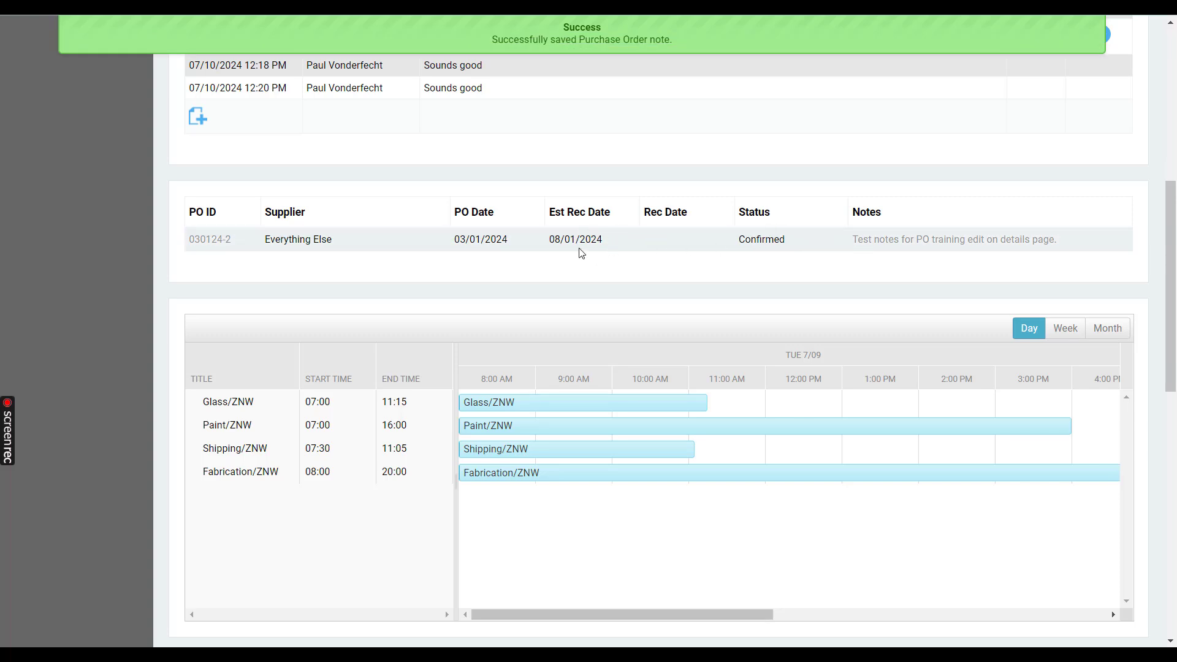
pyautogui.click(547, 29)
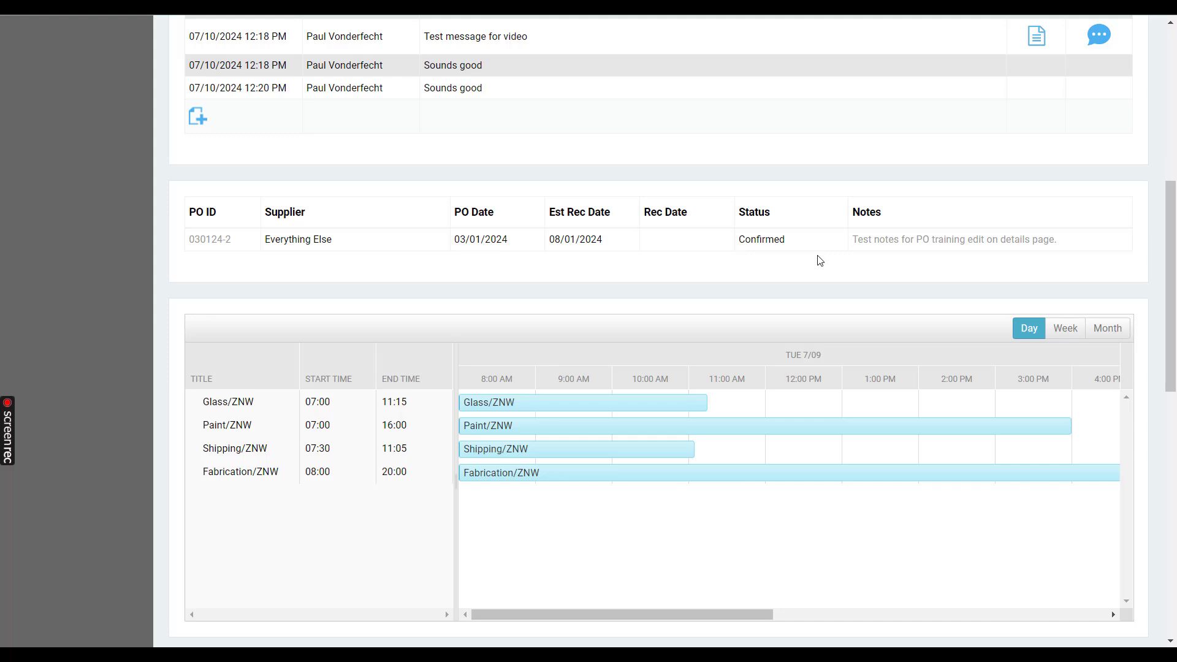
# - Open the Building A production schedule from the Production menu
pyautogui.scroll(-2, 676, 220)
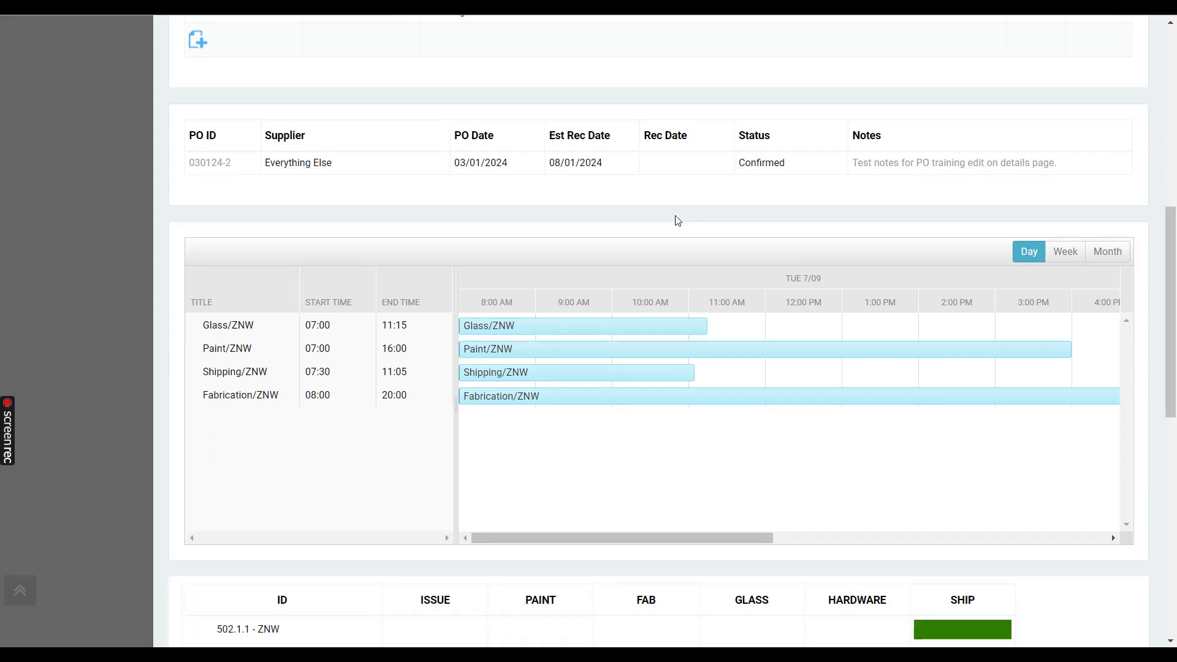
pyautogui.scroll(-1, 677, 220)
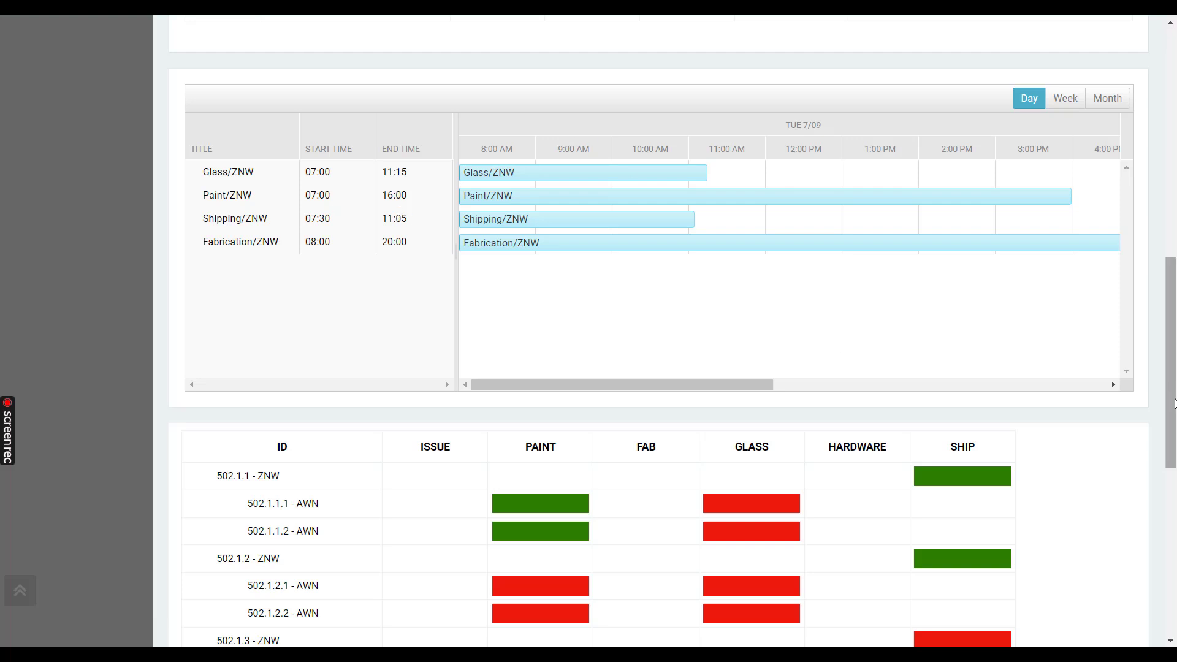
pyautogui.scroll(10, 213, 307)
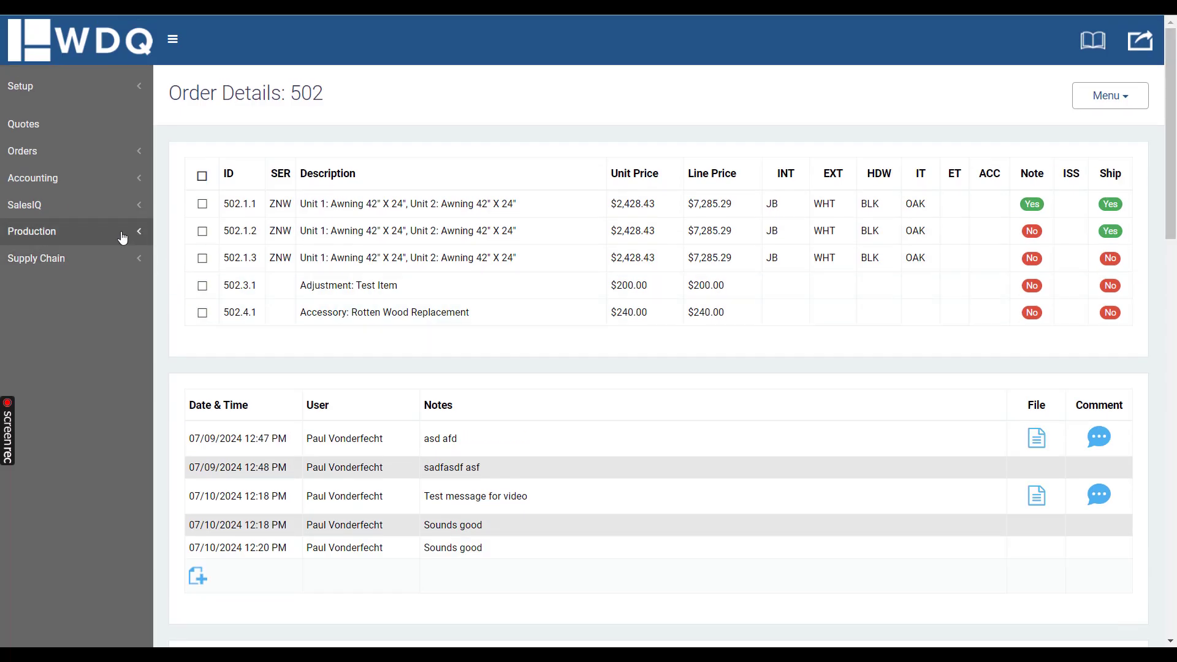
pyautogui.click(68, 231)
pyautogui.scroll(-1, 64, 177)
pyautogui.click(64, 170)
pyautogui.scroll(-1, 64, 171)
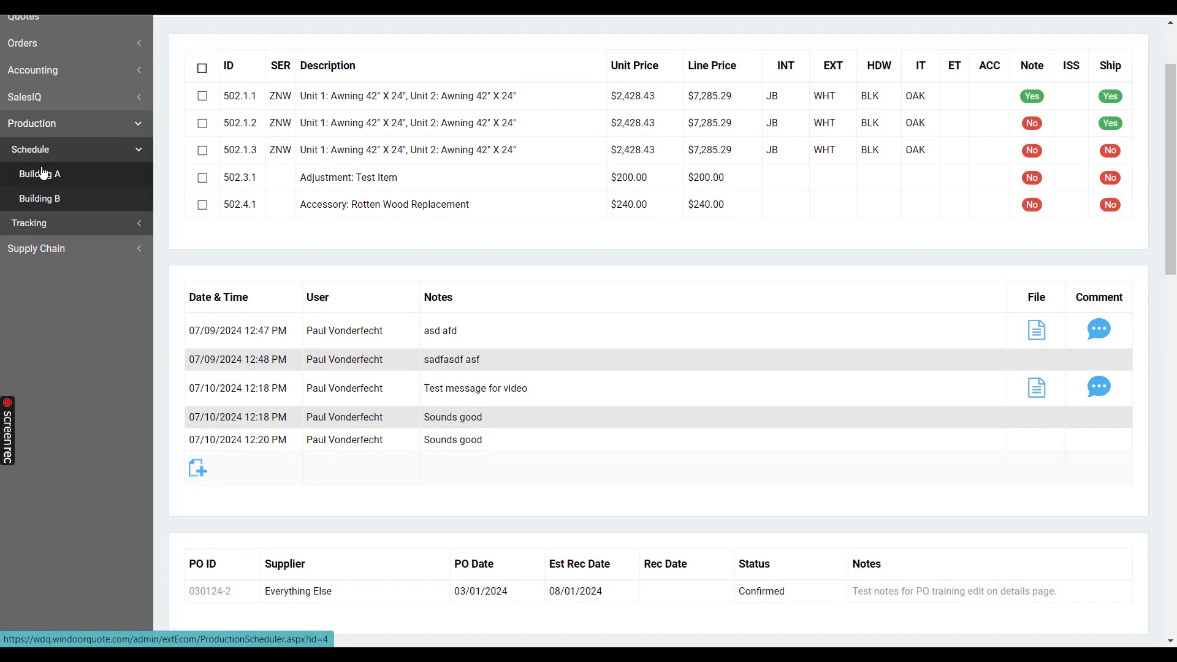
pyautogui.rightClick(43, 167)
pyautogui.click(123, 182)
pyautogui.press('Return')
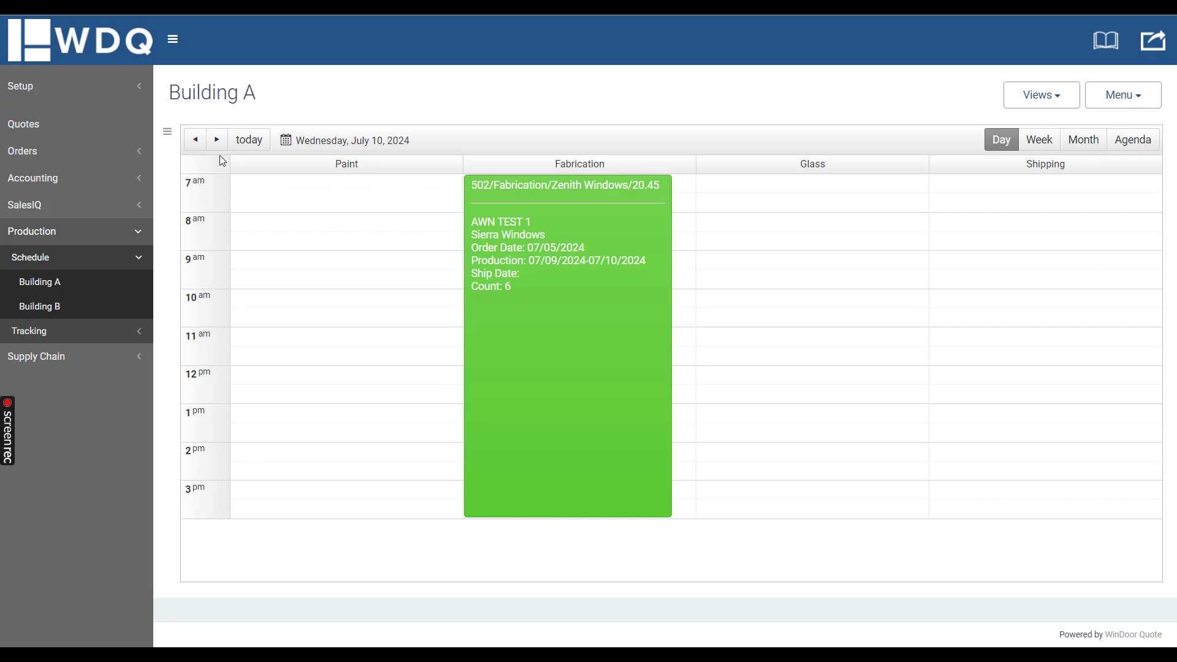
# - On the previous day, move the 502 Glass job to start around 11:30 and save the schedule
pyautogui.click(196, 141)
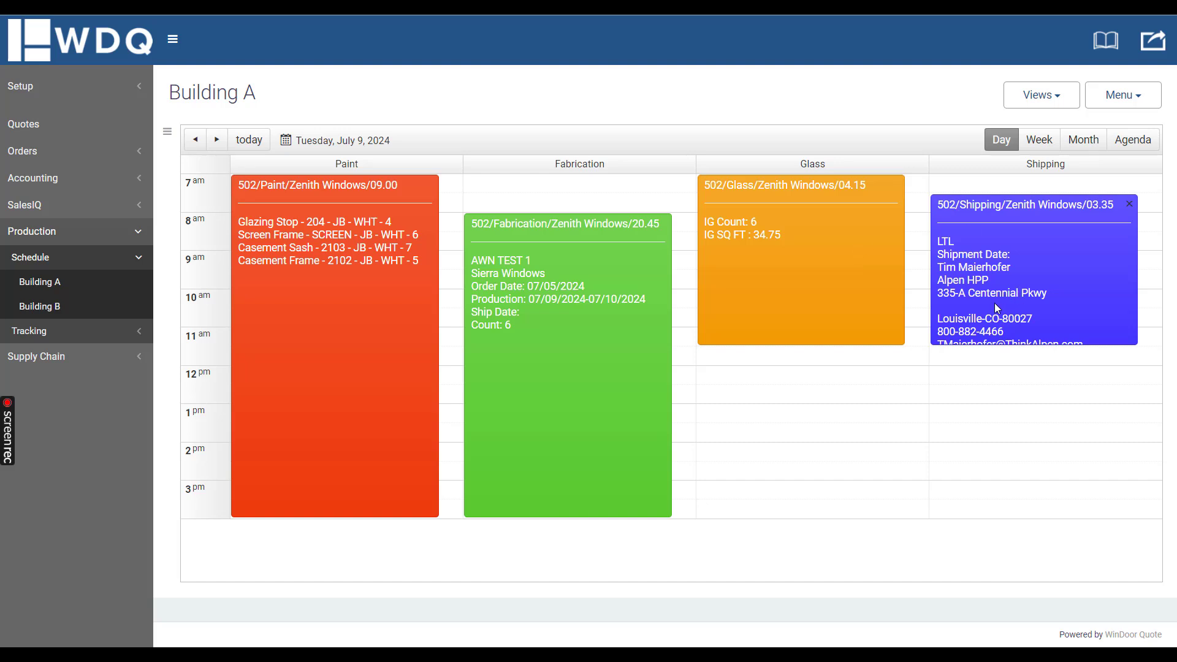
pyautogui.moveTo(808, 232); pyautogui.dragTo(820, 389)
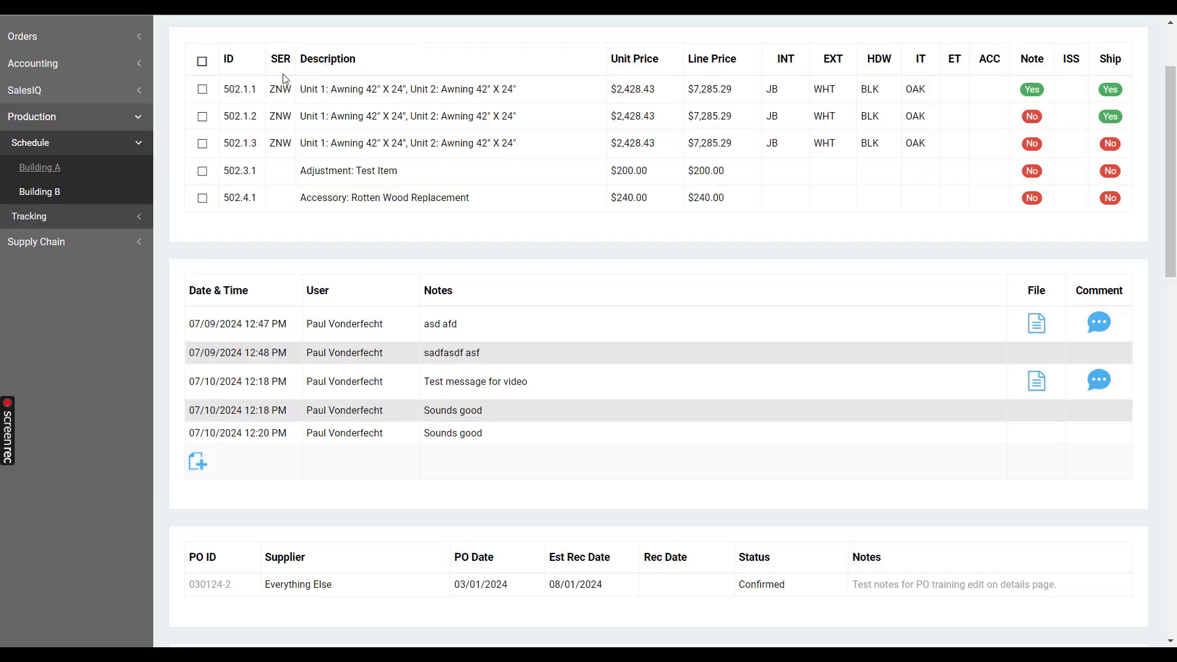
pyautogui.scroll(-9, 571, 296)
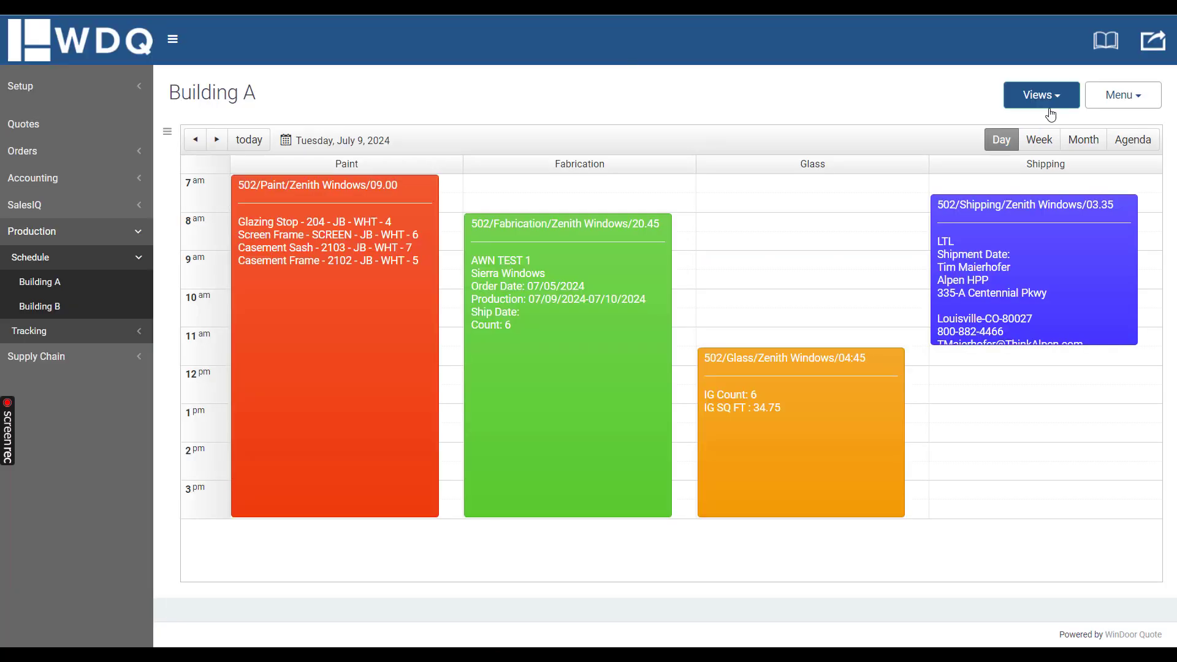
pyautogui.click(1122, 95)
pyautogui.click(1082, 130)
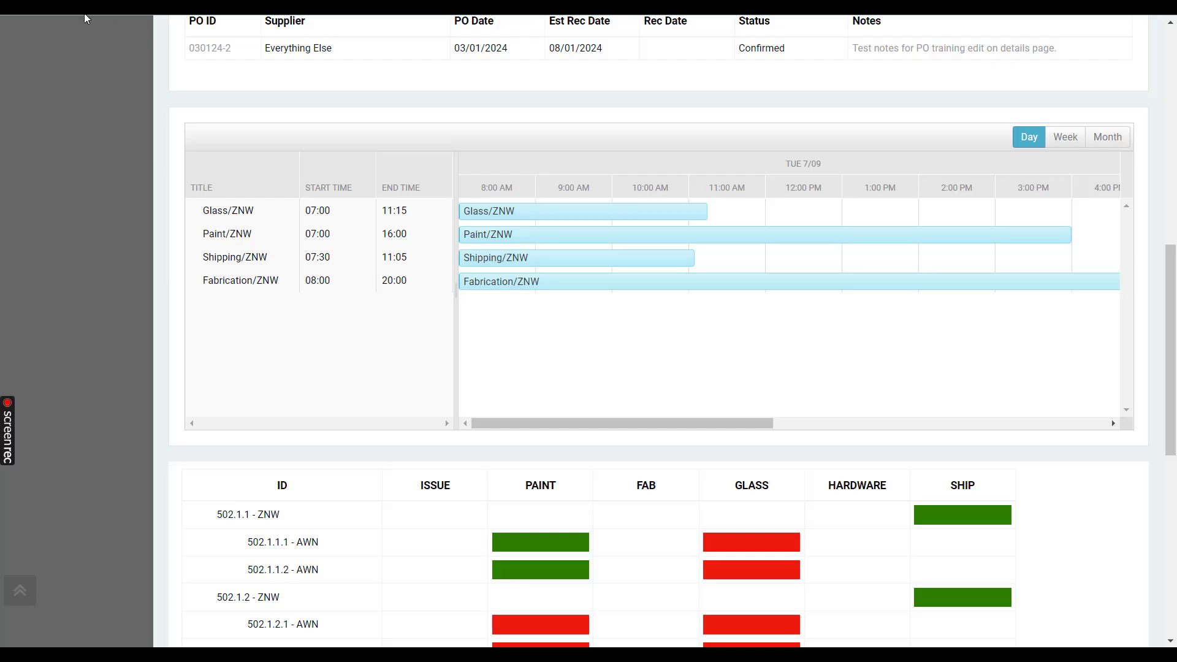
# - Reload order 502's page and view the Glass/ZNW job now running 11:30–16:15 on July 9
pyautogui.press('F5')
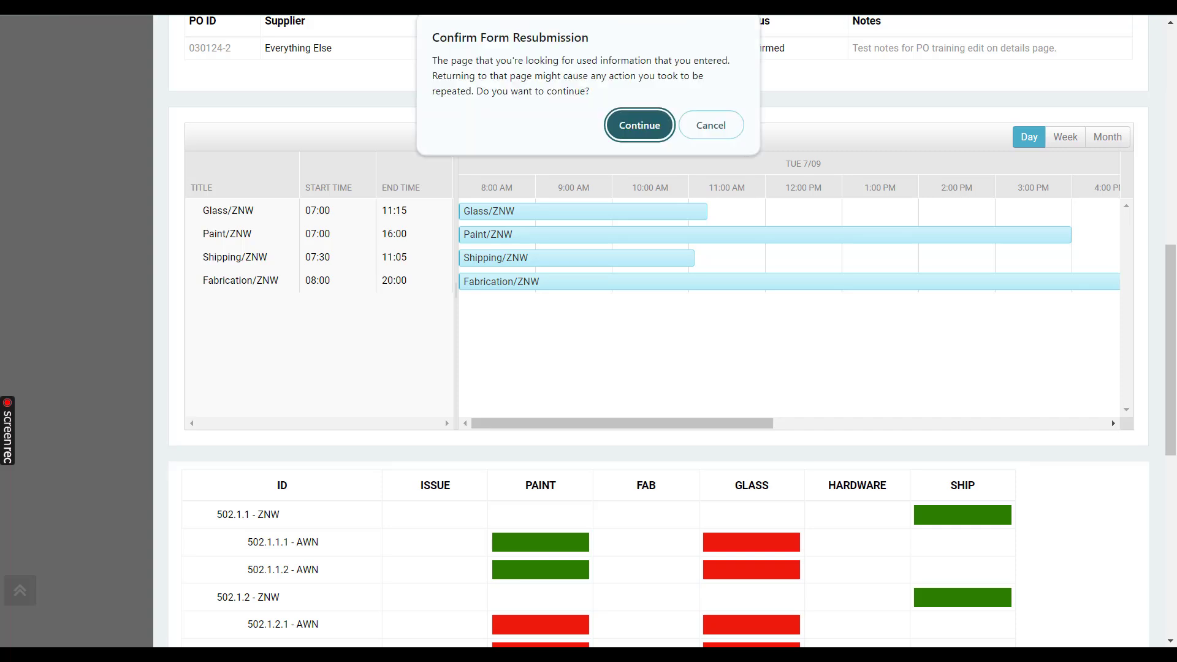
pyautogui.click(628, 123)
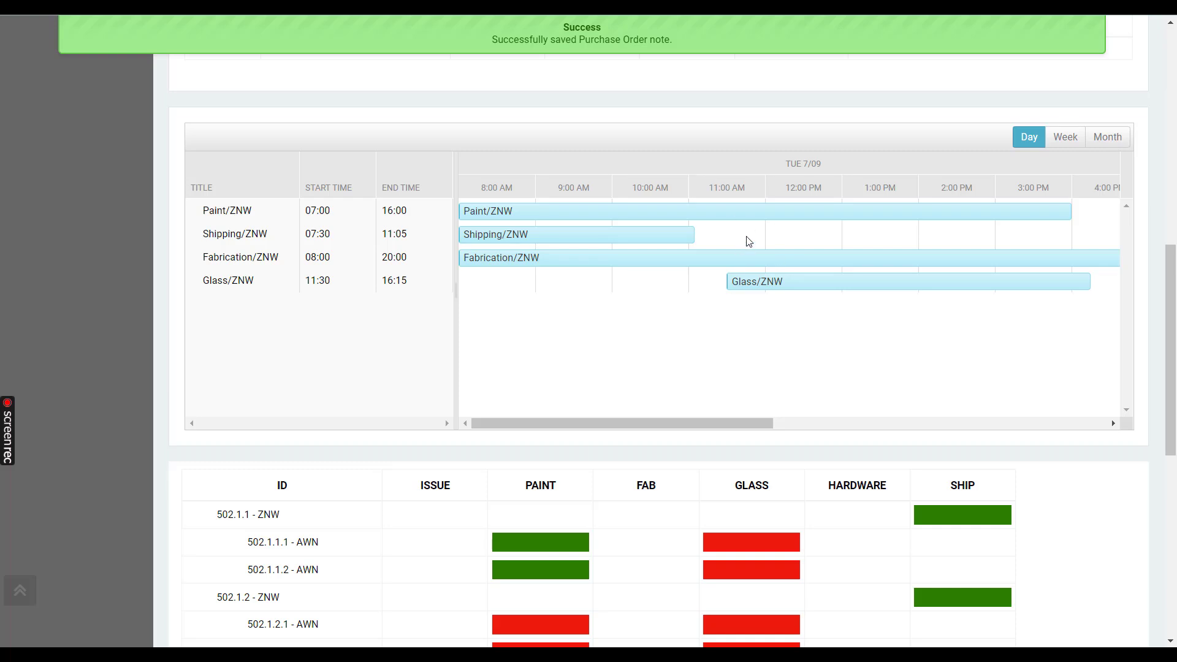
pyautogui.moveTo(612, 422)
pyautogui.mouseDown()
pyautogui.moveTo(975, 422)
pyautogui.moveTo(609, 405)
pyautogui.mouseUp()
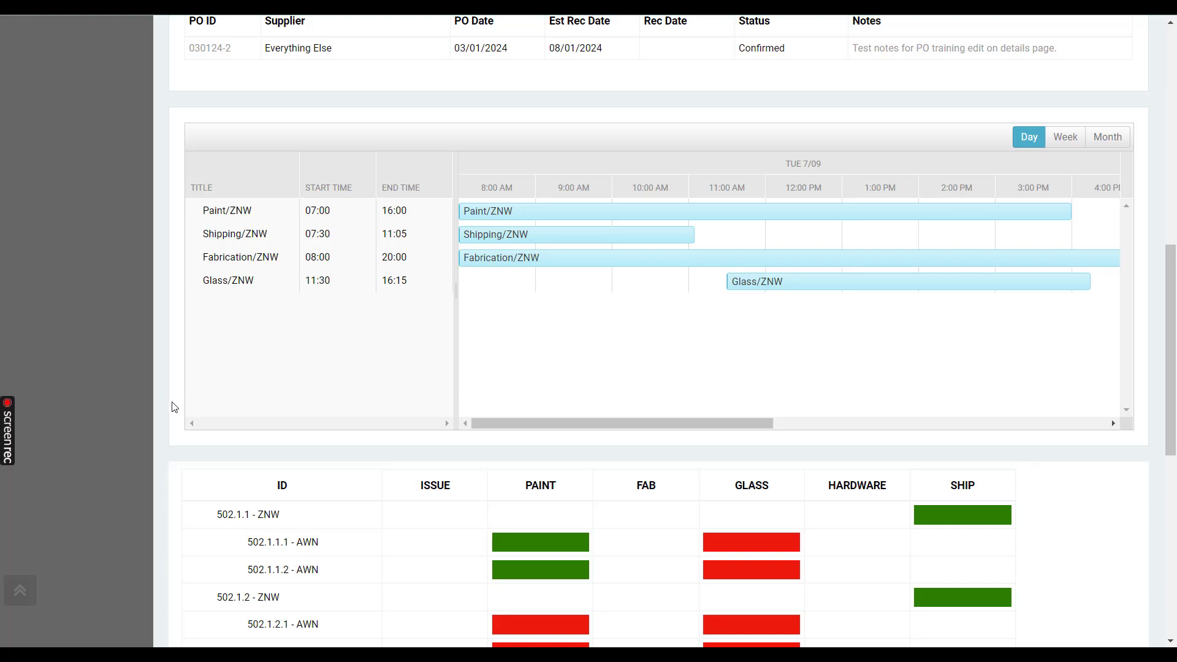
# - Scroll down to order 502's production status grid with row 502.1.1.1's PAINT bar
pyautogui.moveTo(1173, 286); pyautogui.dragTo(1173, 388)
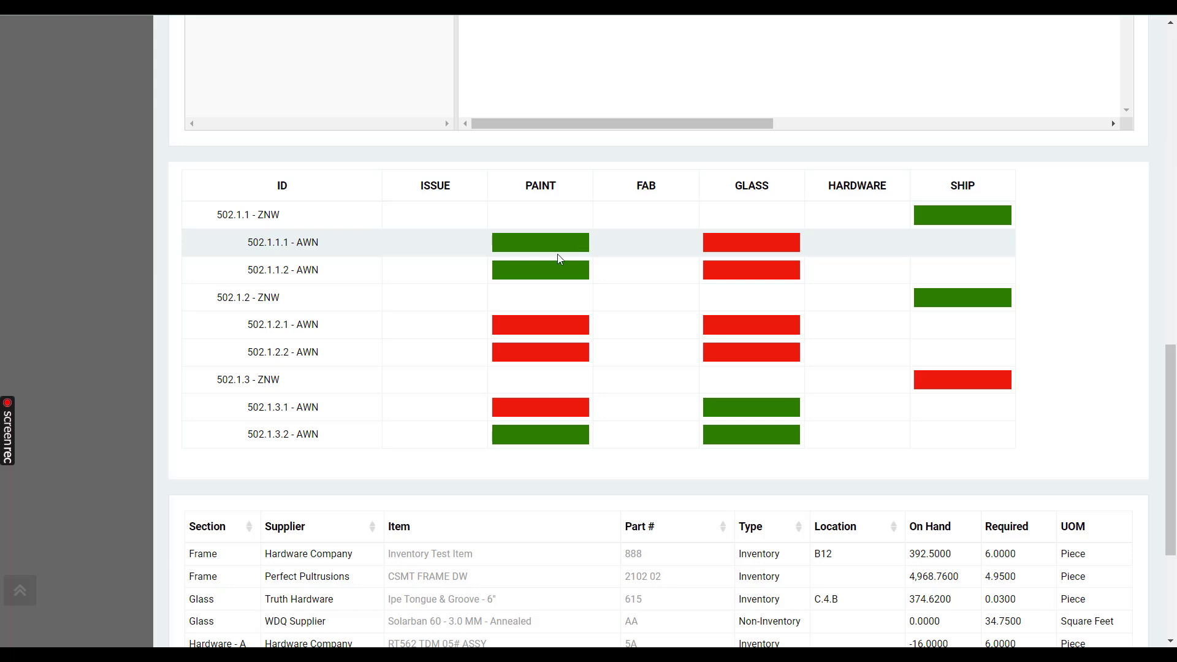
# - Open 502.1.1.1's PAINT task, revert its last paint scan, and check the part's recorded issues
pyautogui.click(519, 242)
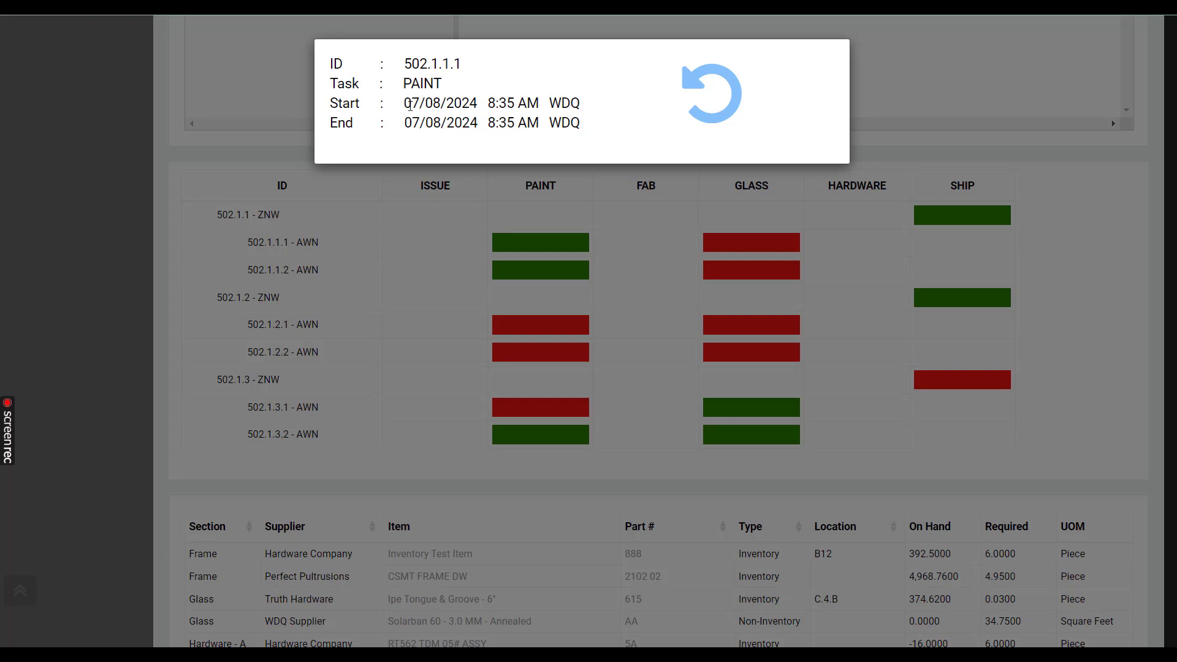
pyautogui.moveTo(405, 103); pyautogui.dragTo(561, 103)
pyautogui.click(490, 104)
pyautogui.click(400, 116)
pyautogui.click(728, 87)
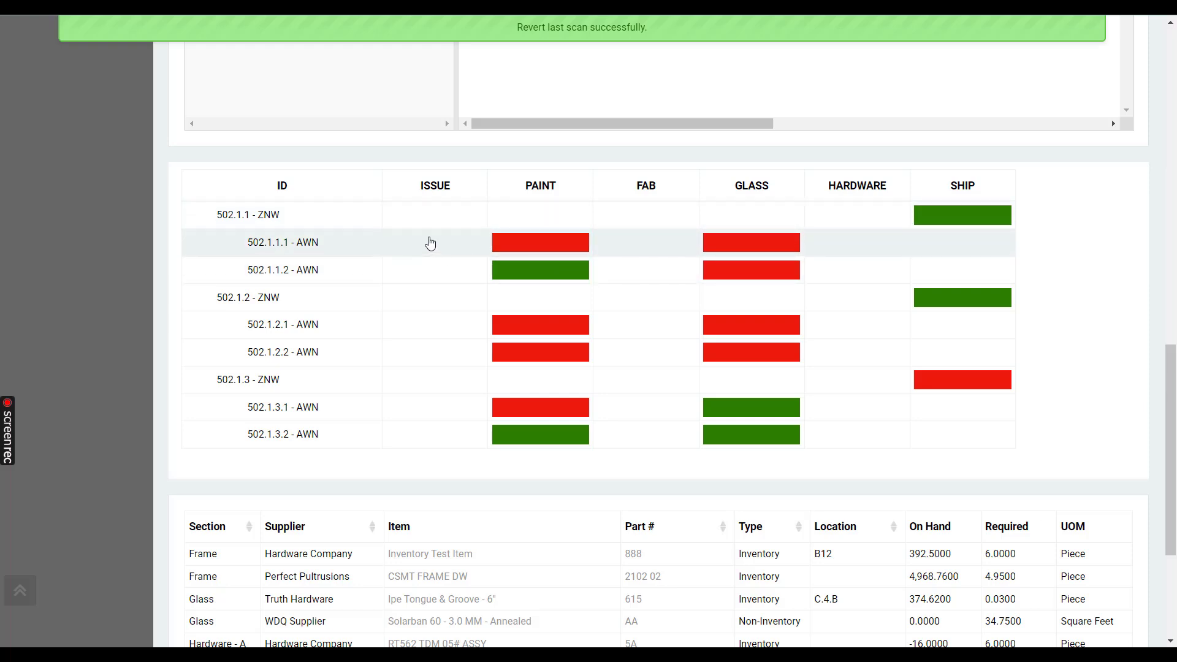
pyautogui.click(422, 331)
pyautogui.click(208, 238)
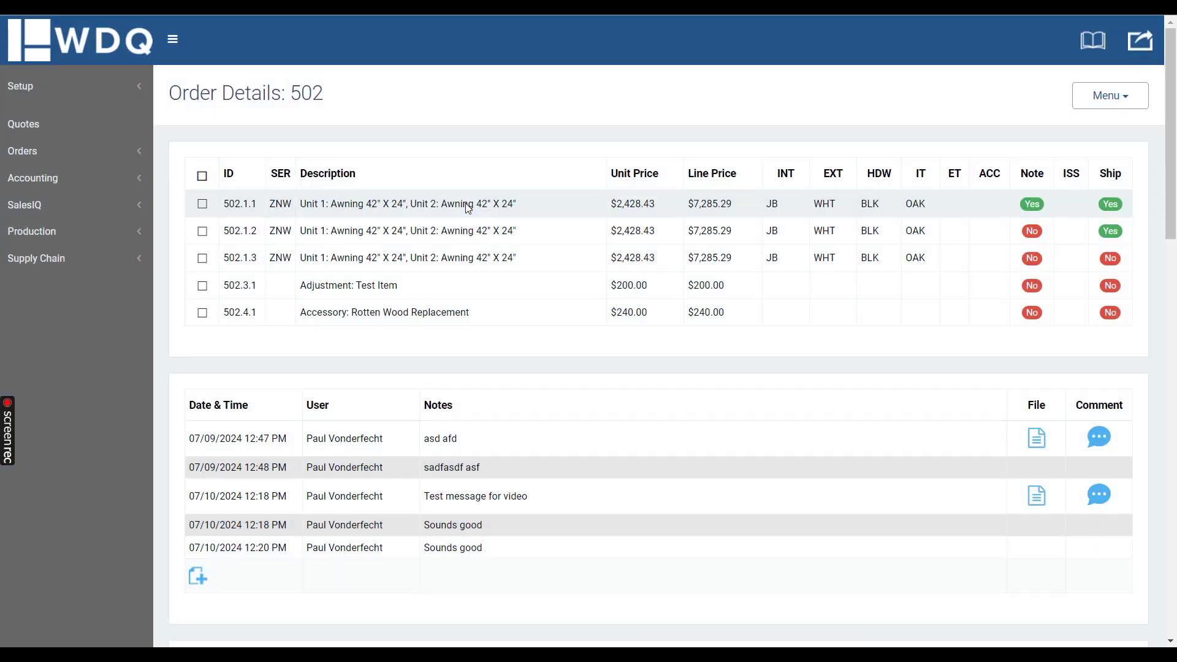
pyautogui.scroll(-15, 465, 204)
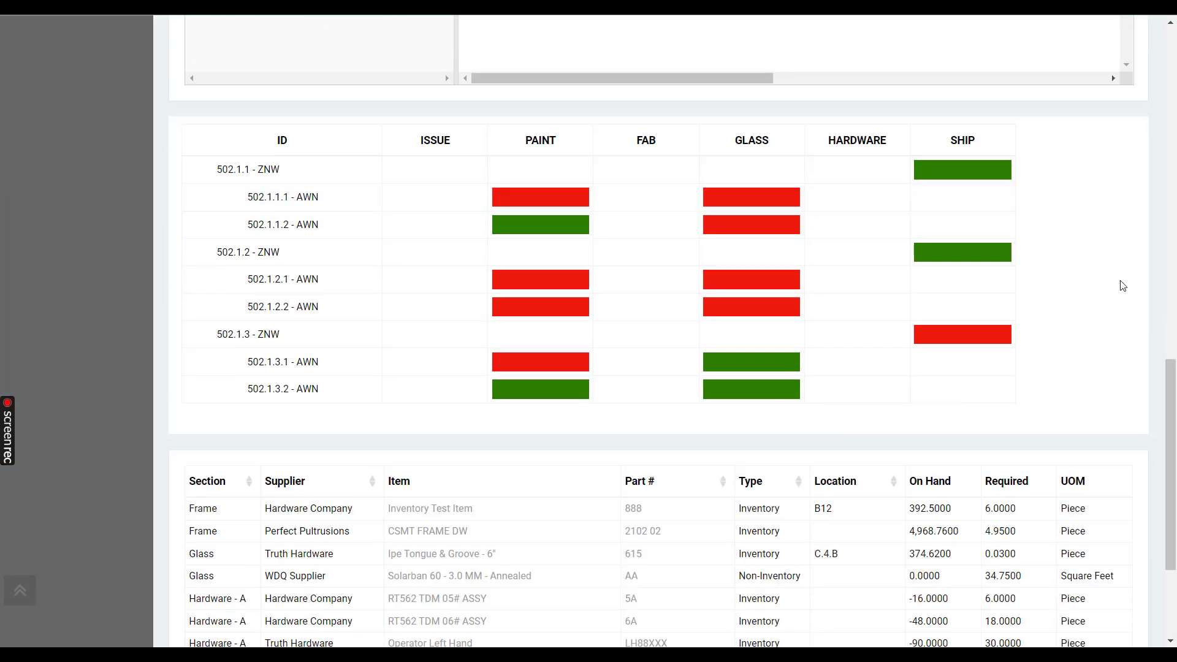
pyautogui.moveTo(1173, 438); pyautogui.dragTo(1172, 427)
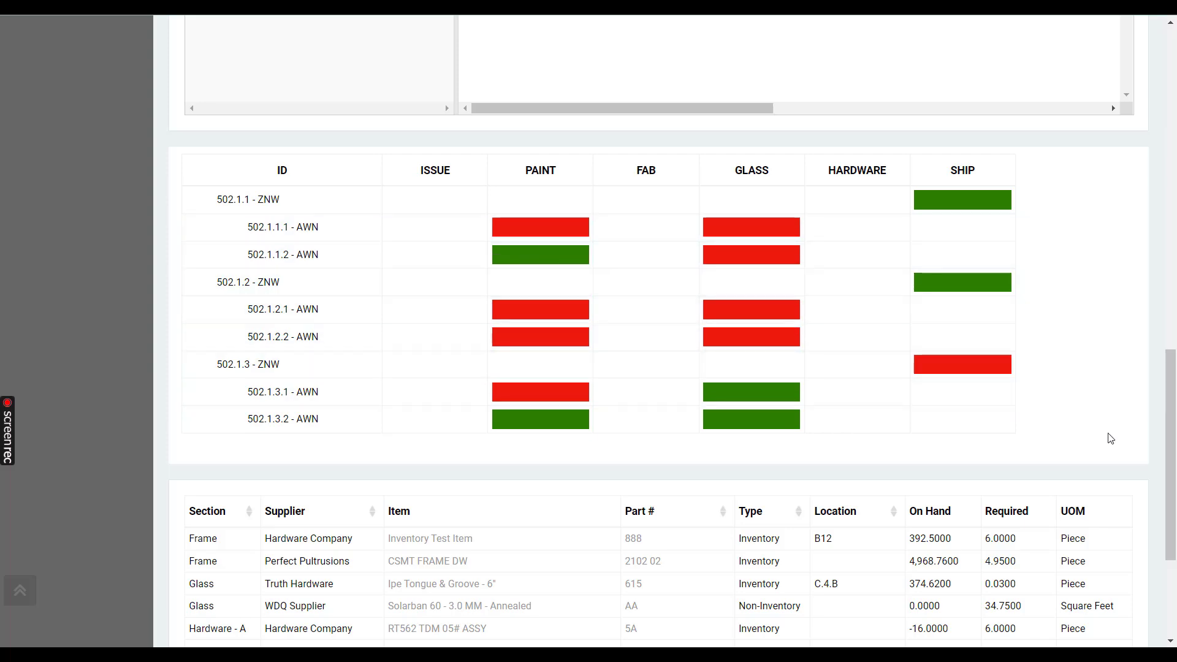
pyautogui.moveTo(1170, 368); pyautogui.dragTo(1168, 37)
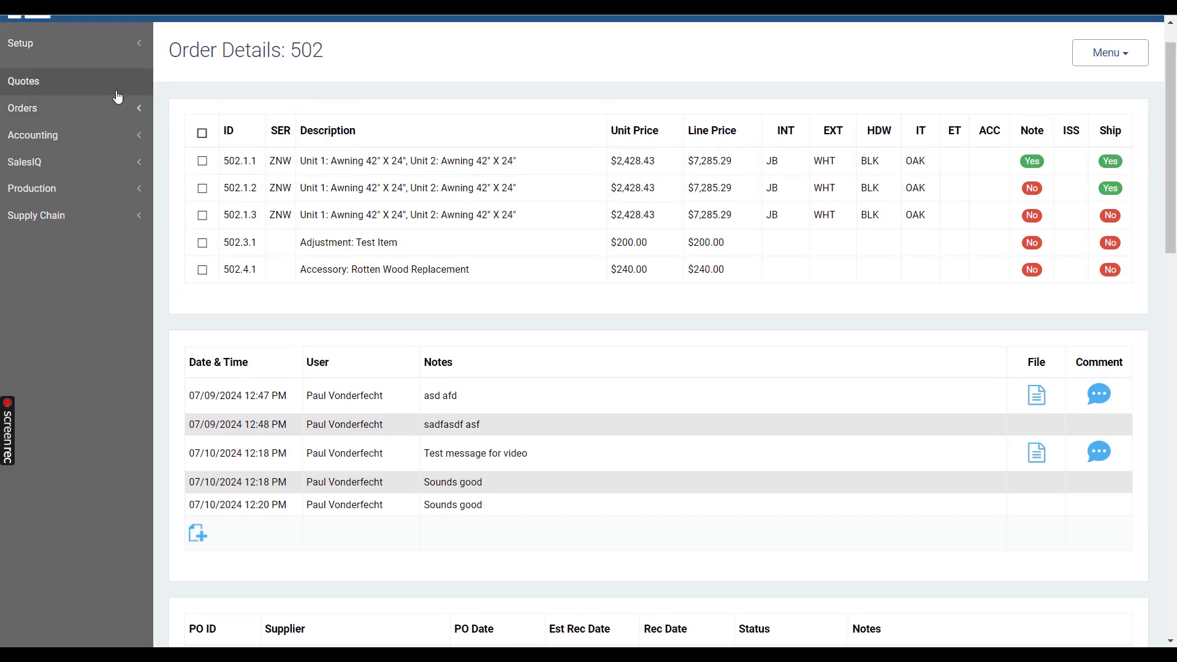
pyautogui.click(79, 105)
pyautogui.scroll(1, 44, 167)
pyautogui.click(28, 197)
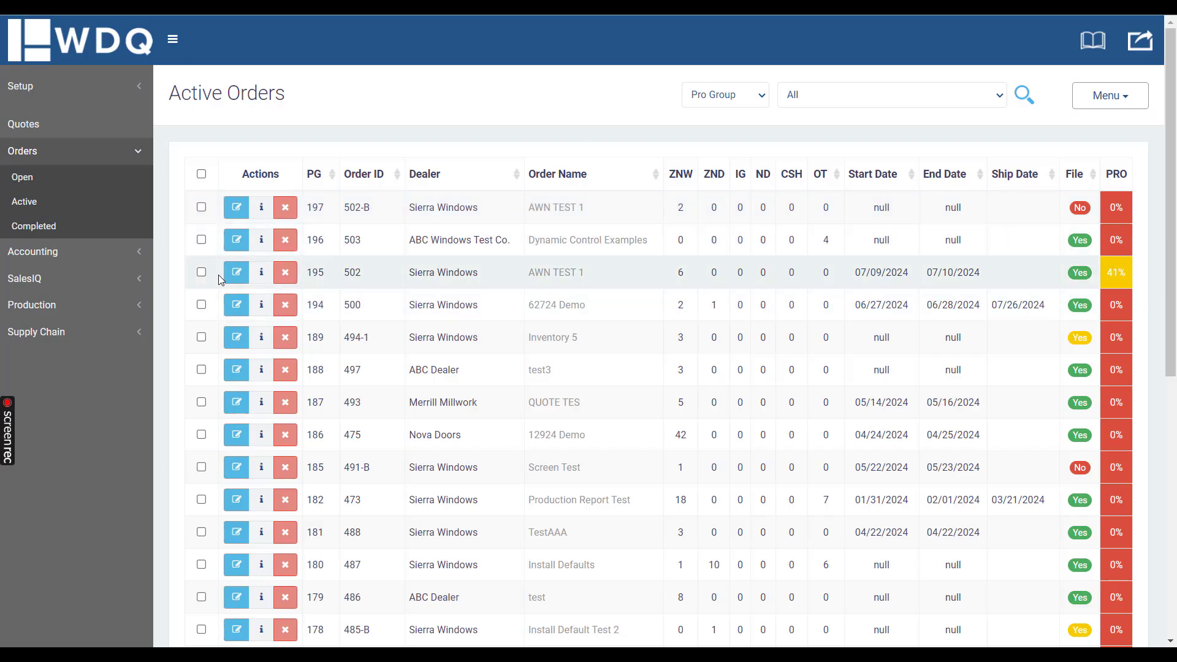
pyautogui.click(839, 311)
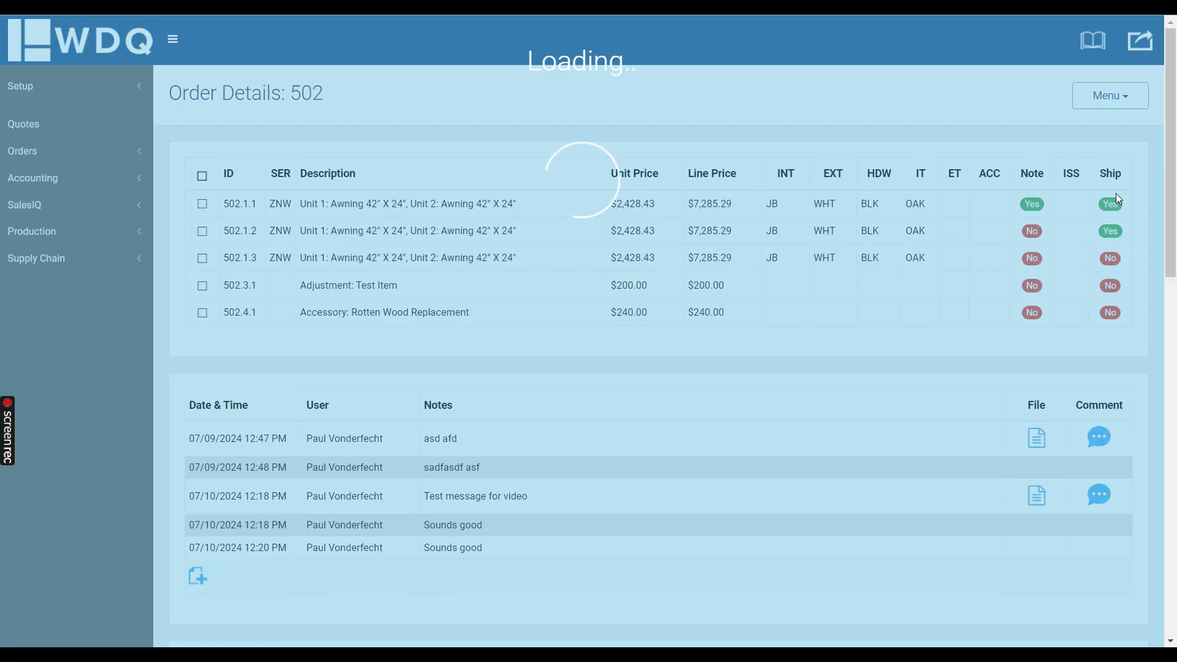
pyautogui.scroll(-5, 850, 311)
pyautogui.moveTo(1175, 280); pyautogui.dragTo(1163, 475)
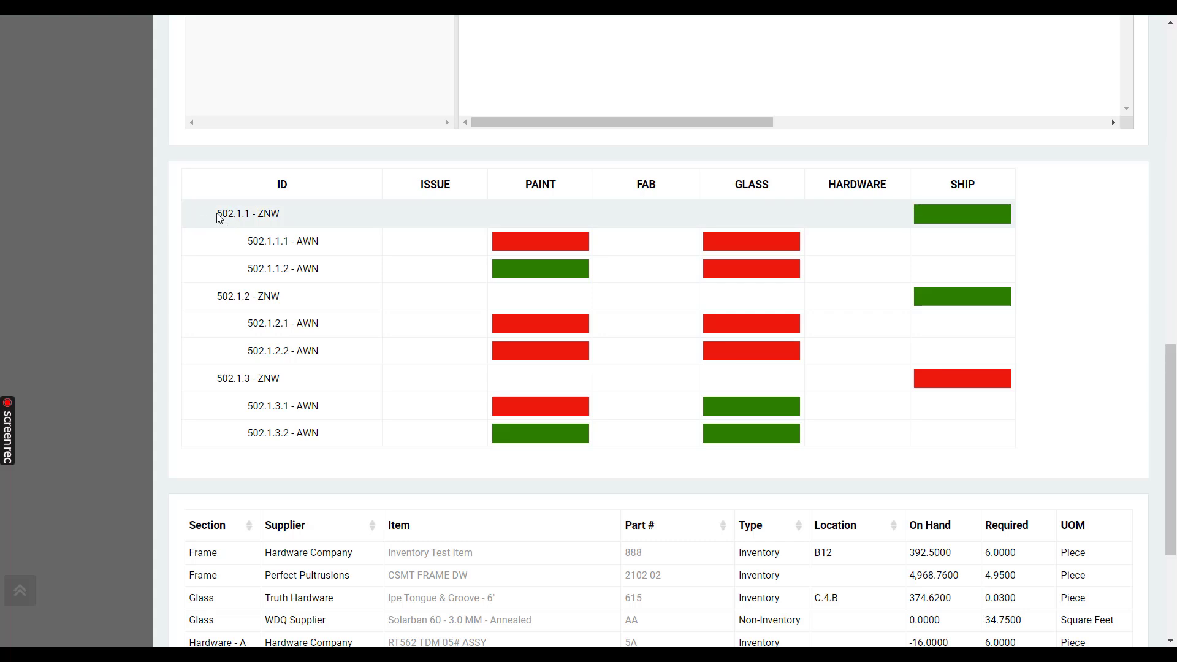
# - Highlight the 502.1.1 line IDs in the status grid, then scroll down to the materials table
pyautogui.moveTo(218, 216); pyautogui.dragTo(288, 244)
pyautogui.click(256, 264)
pyautogui.click(278, 268)
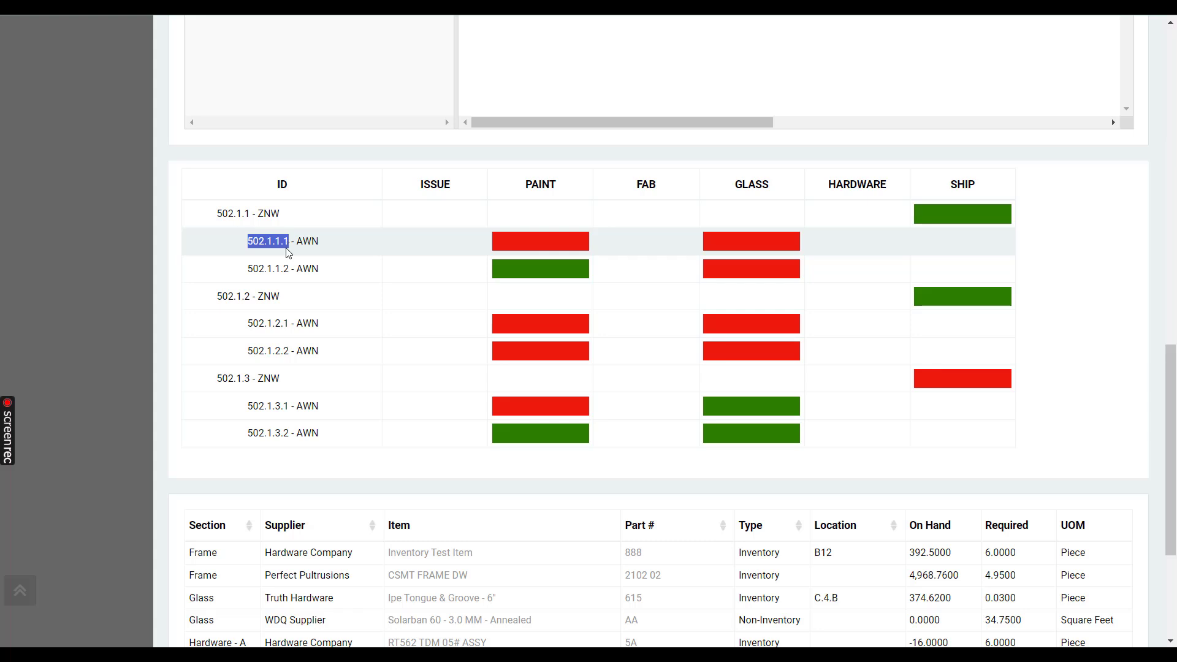
pyautogui.click(251, 161)
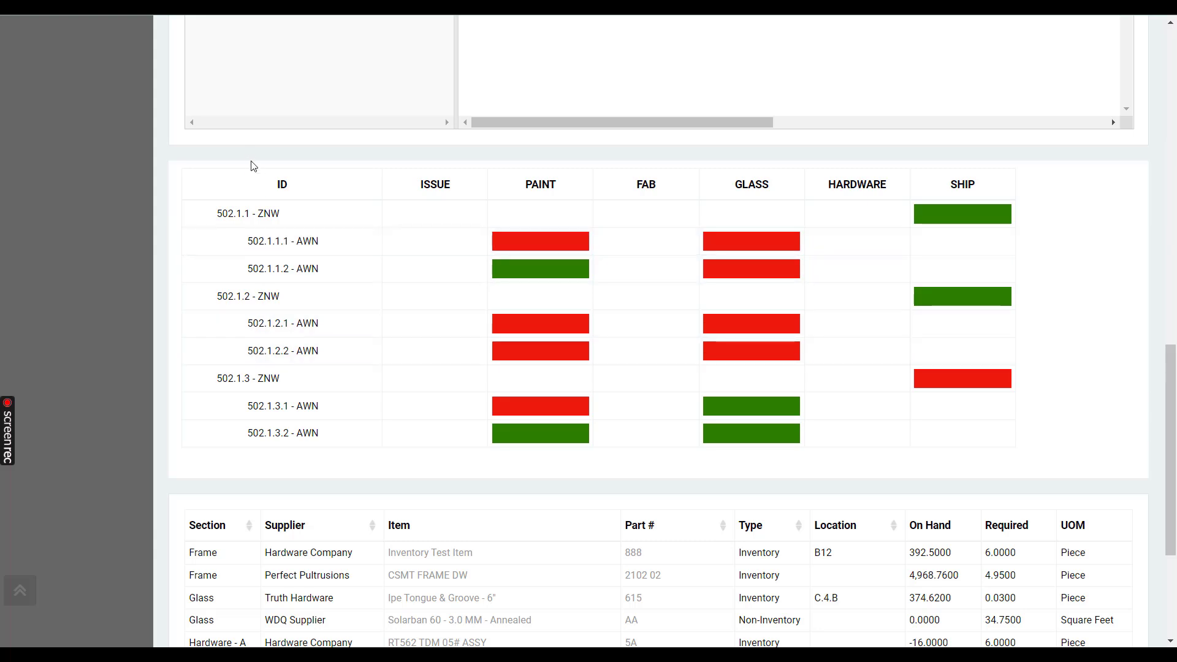
pyautogui.scroll(-4, 251, 166)
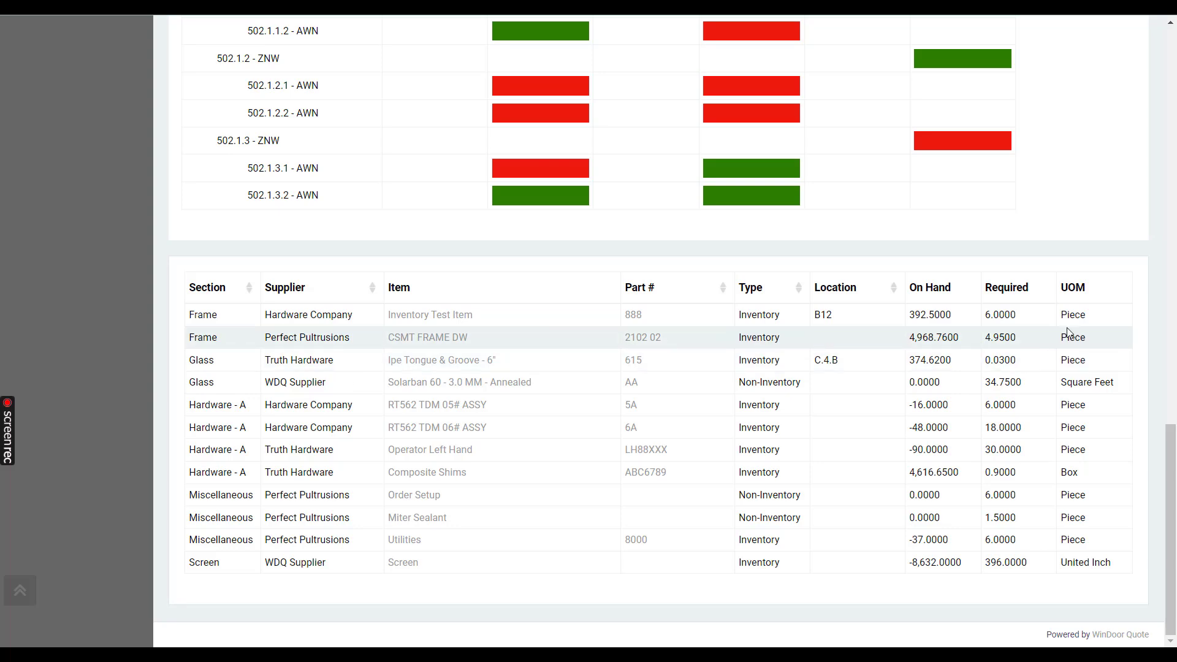
# - Sort order 502's materials by Type, then by Location in reverse order
pyautogui.click(801, 291)
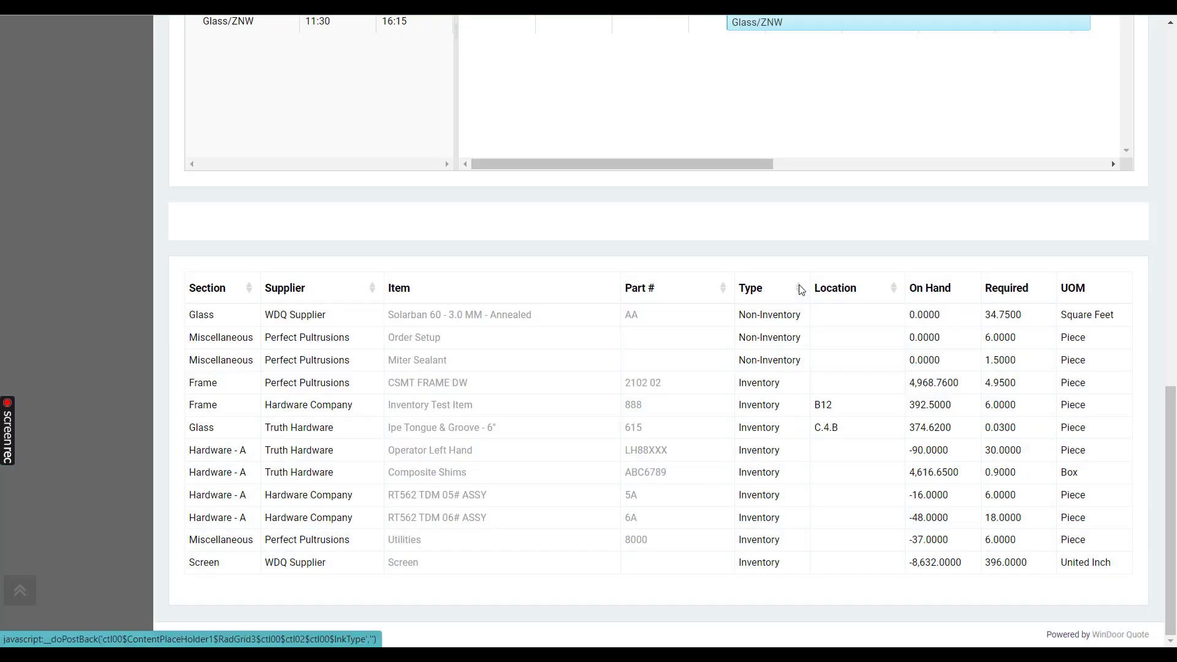
pyautogui.click(892, 291)
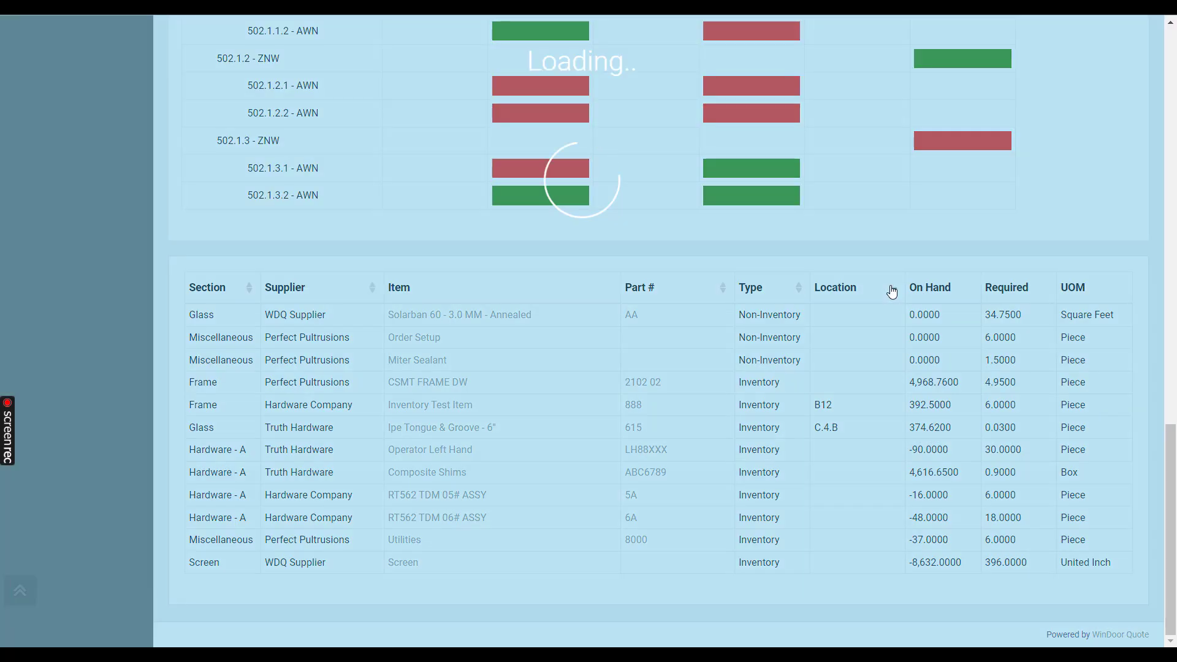
pyautogui.click(892, 291)
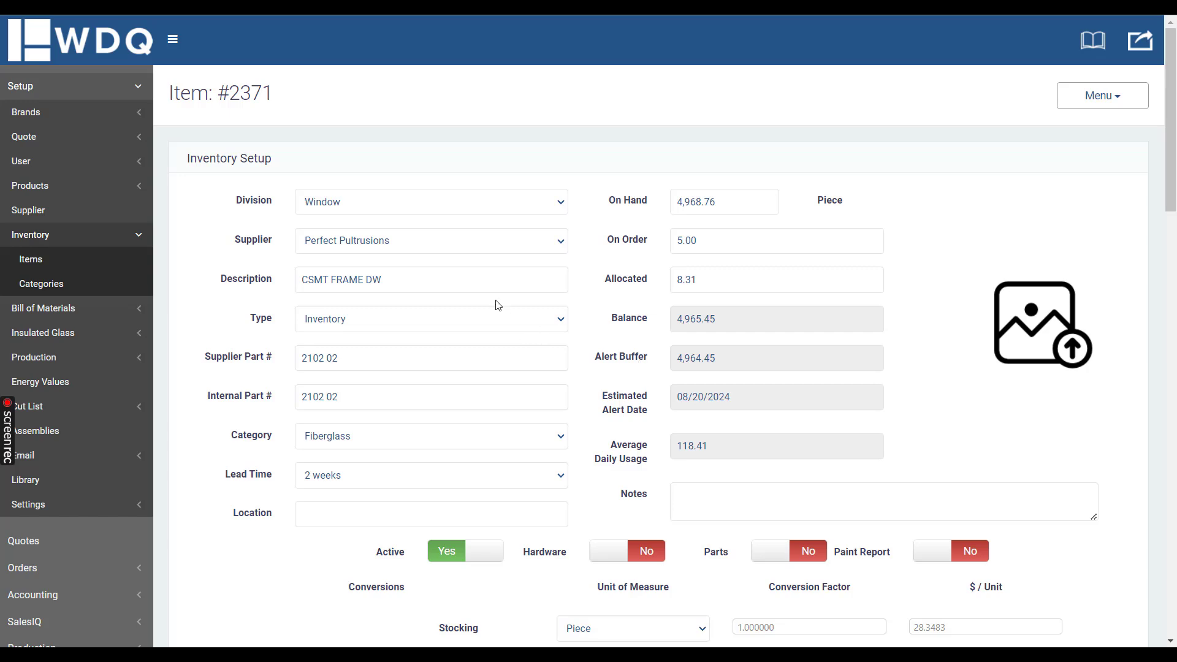
# - Highlight item #2371's On Hand, On Order, Allocated, Balance, Alert Buffer and Average Daily Usage figures
pyautogui.scroll(-1, 423, 276)
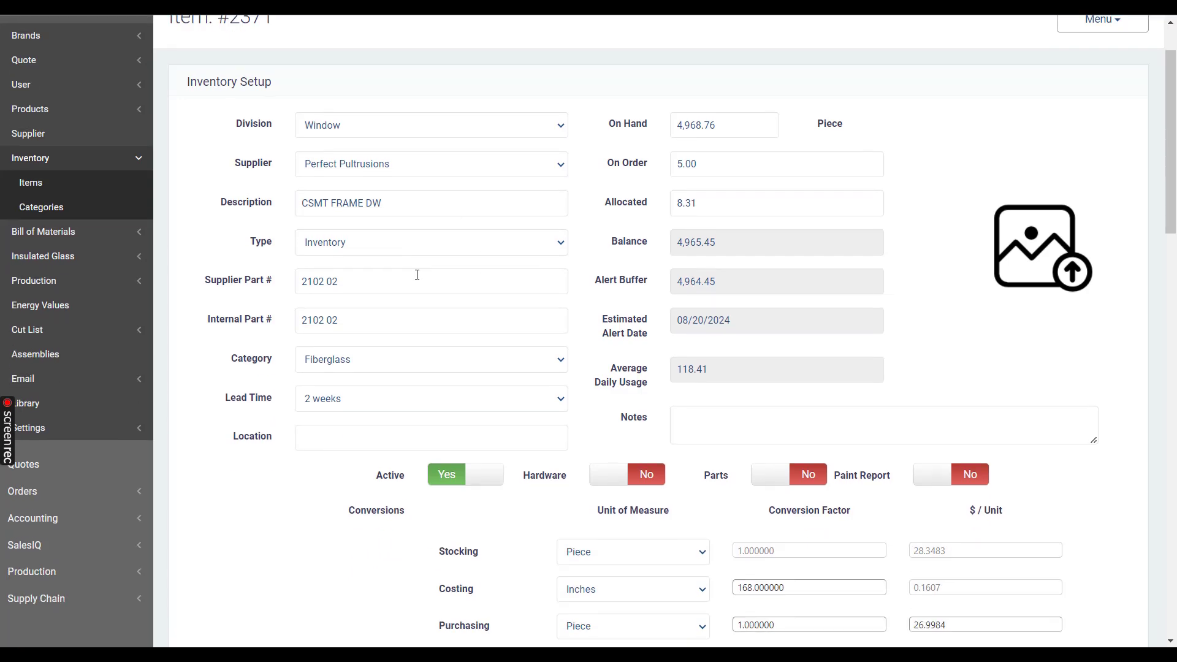
pyautogui.scroll(-5, 429, 282)
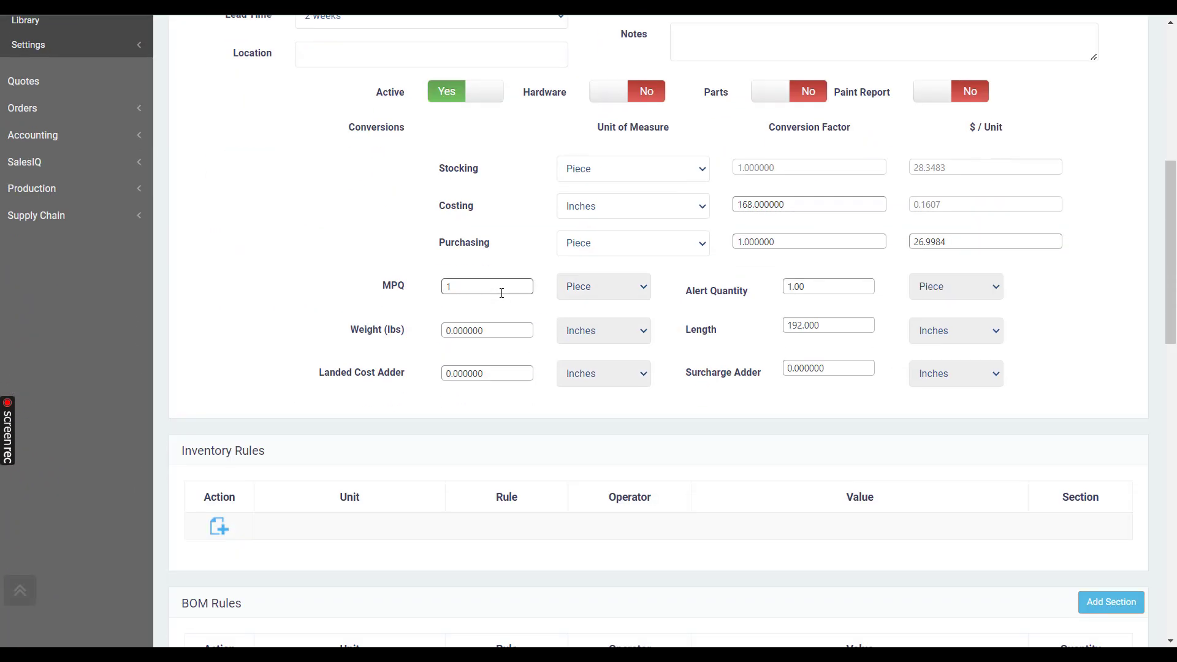
pyautogui.scroll(-2, 500, 292)
pyautogui.scroll(10, 741, 347)
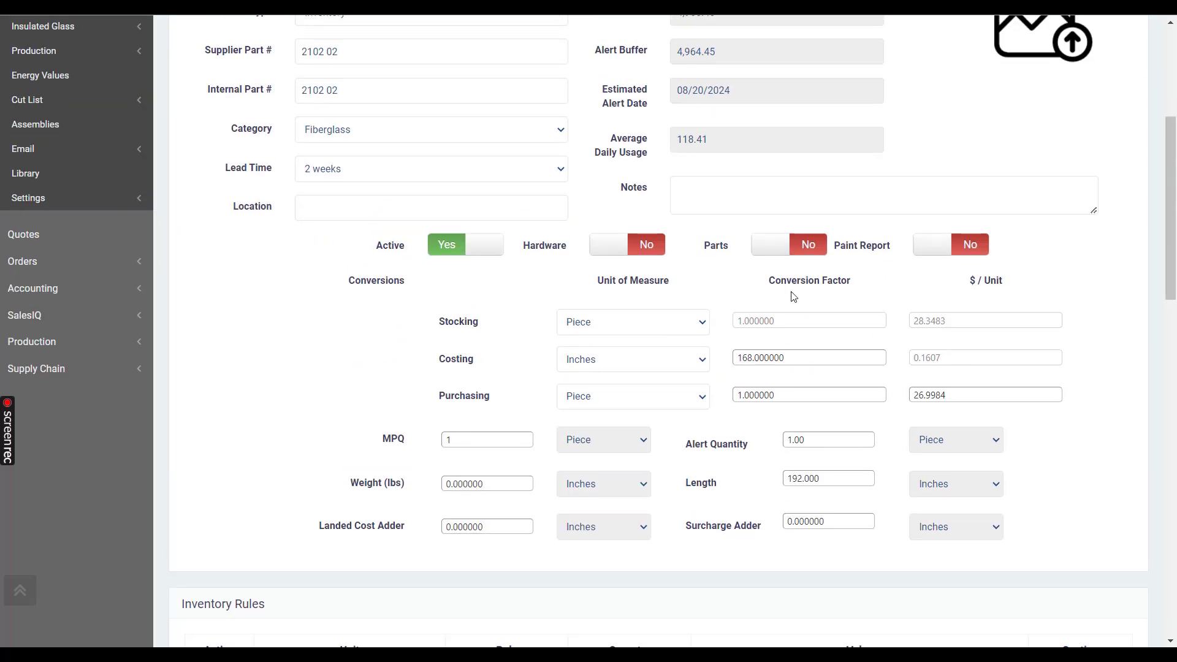
pyautogui.tripleClick(612, 206)
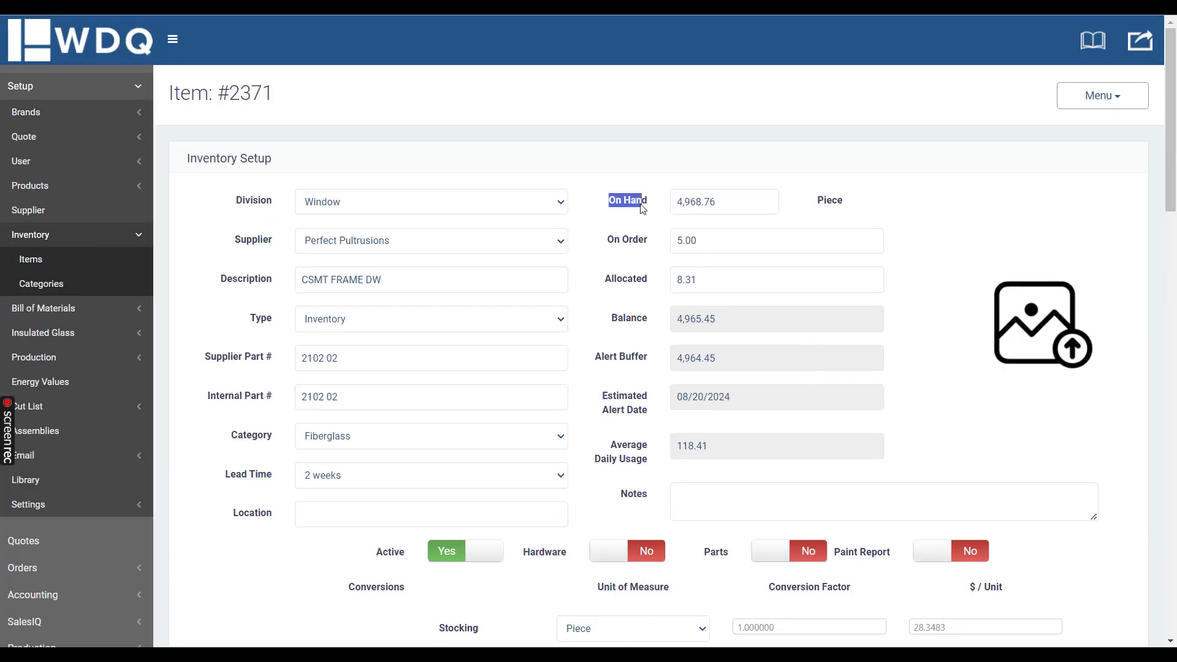
pyautogui.doubleClick(612, 240)
pyautogui.doubleClick(622, 277)
pyautogui.moveTo(611, 318); pyautogui.dragTo(642, 320)
pyautogui.moveTo(594, 361); pyautogui.dragTo(640, 360)
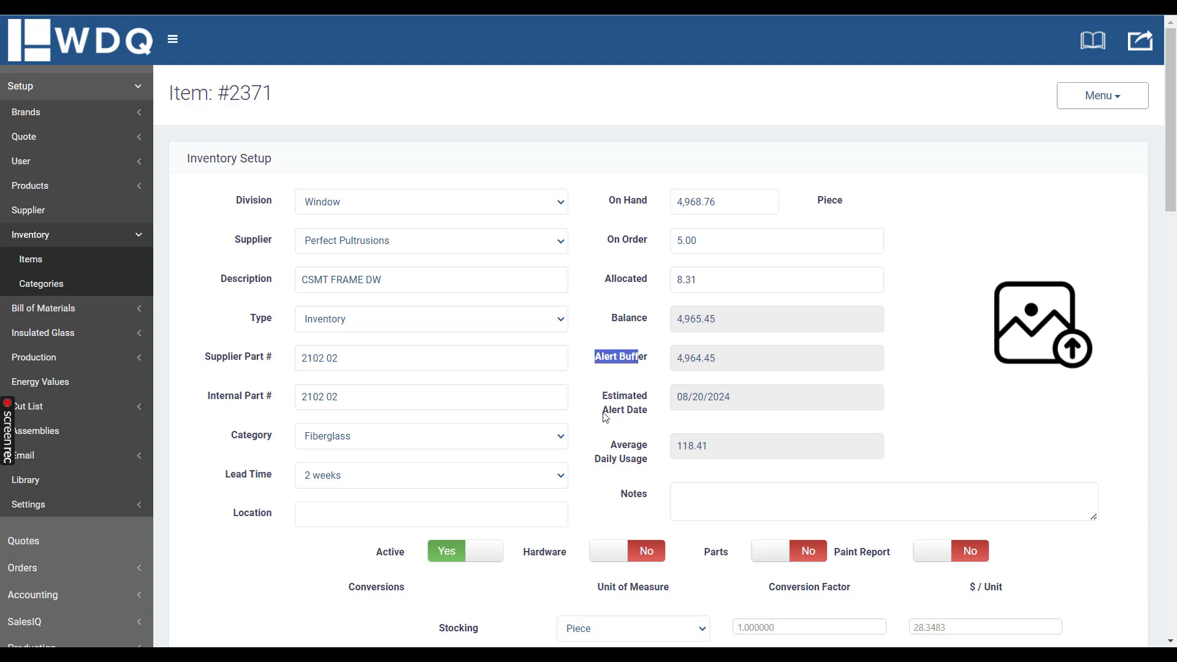
pyautogui.moveTo(609, 444); pyautogui.dragTo(648, 461)
pyautogui.click(626, 392)
# - Go back to order 502's materials table, where CSMT FRAME DW shows 4,968.7600 on hand
pyautogui.scroll(-6, 599, 315)
pyautogui.scroll(2, 580, 311)
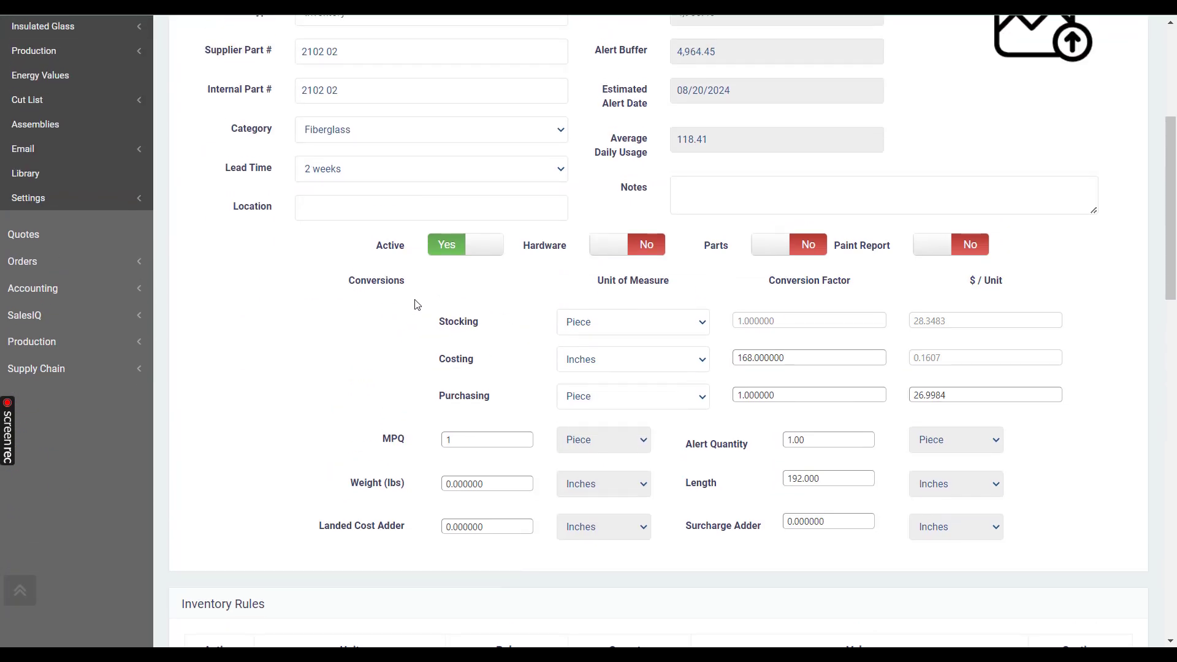
pyautogui.click(121, 263)
pyautogui.scroll(10, 57, 163)
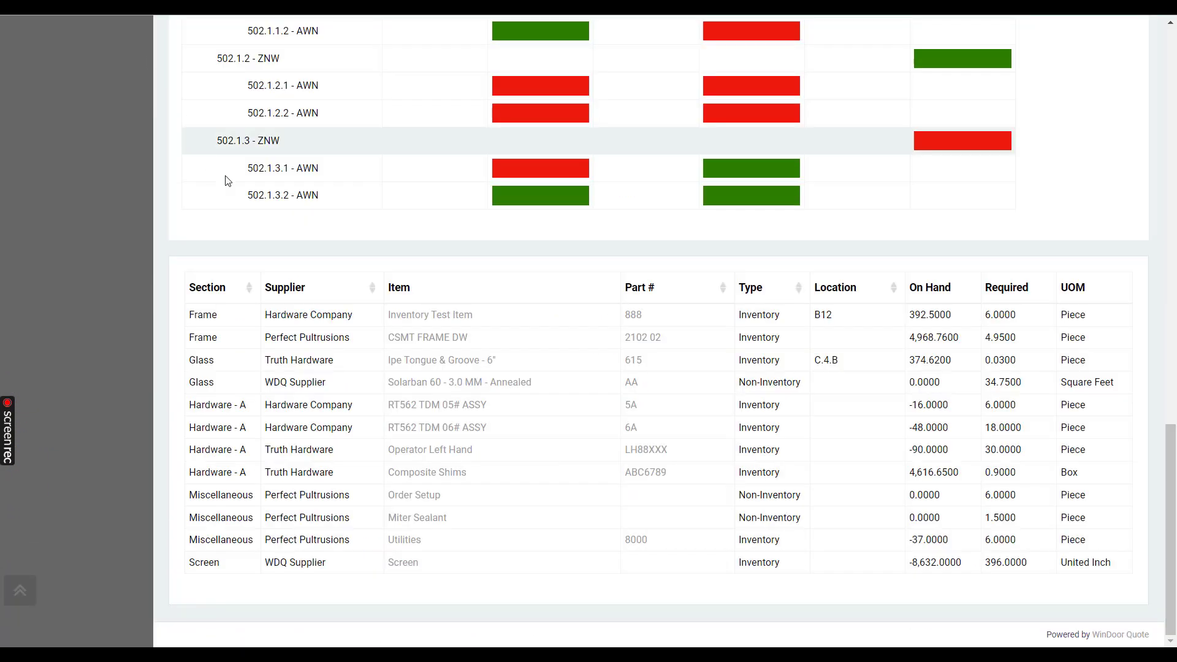
# - Scroll to the top of order 502, showing its five lines and five message-log entries
pyautogui.scroll(7, 271, 249)
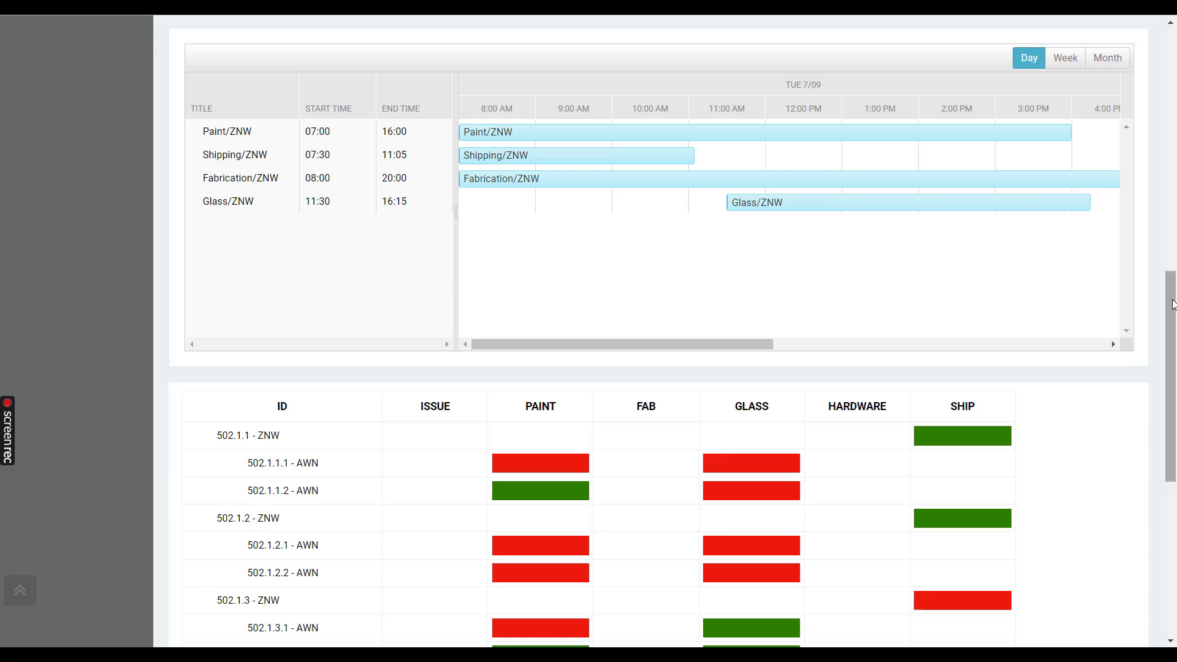
pyautogui.moveTo(1173, 306); pyautogui.dragTo(1152, 58)
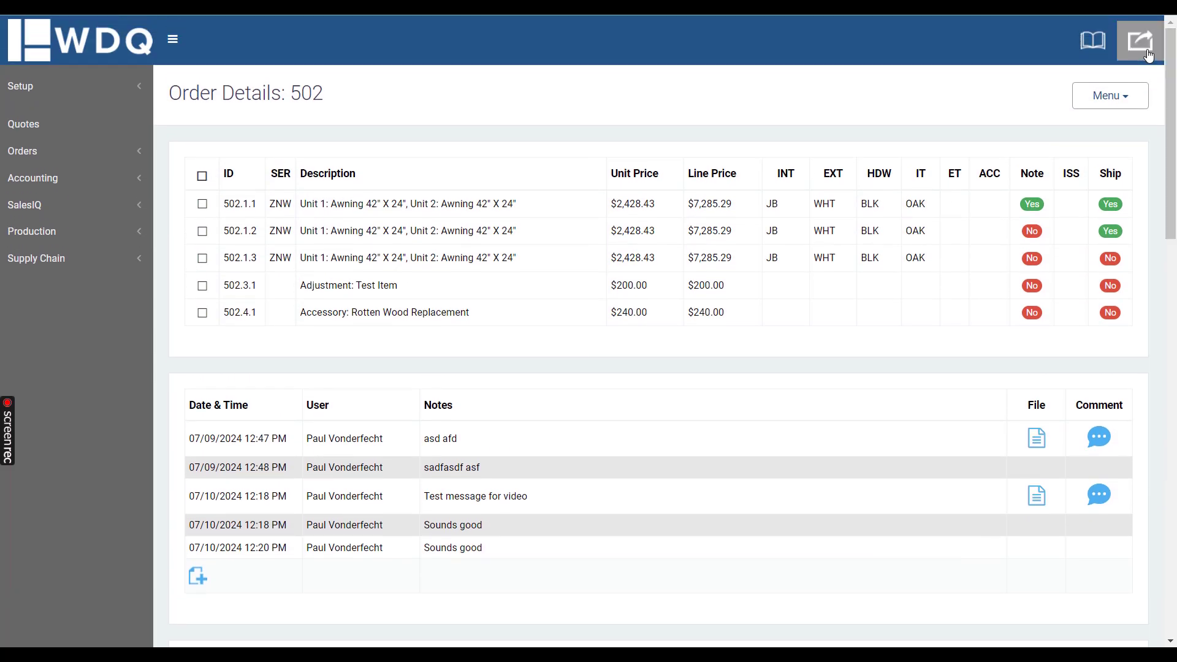